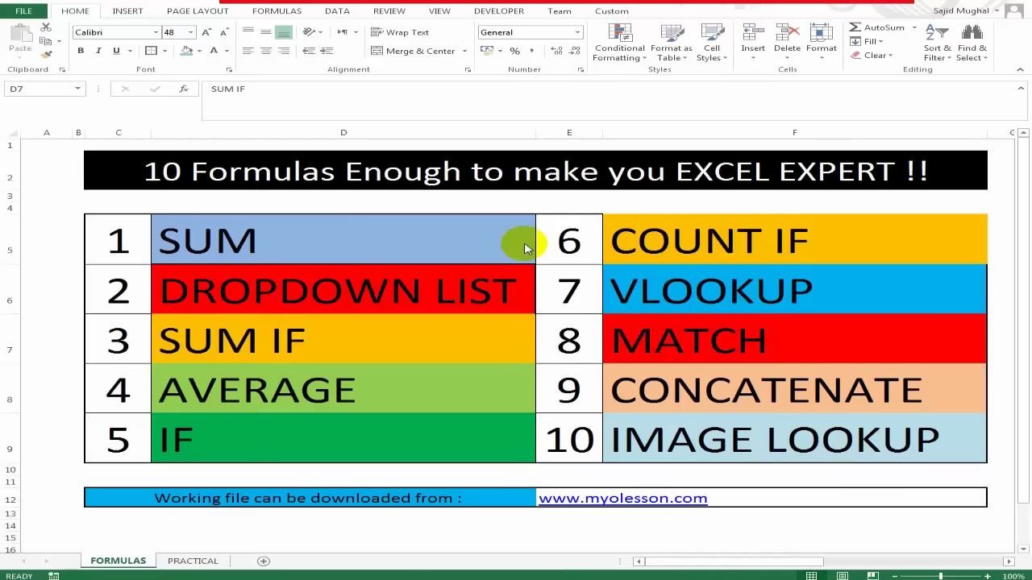
Point out the SUM topic in cell D5 of the FORMULAS list.
left_click(380, 233)
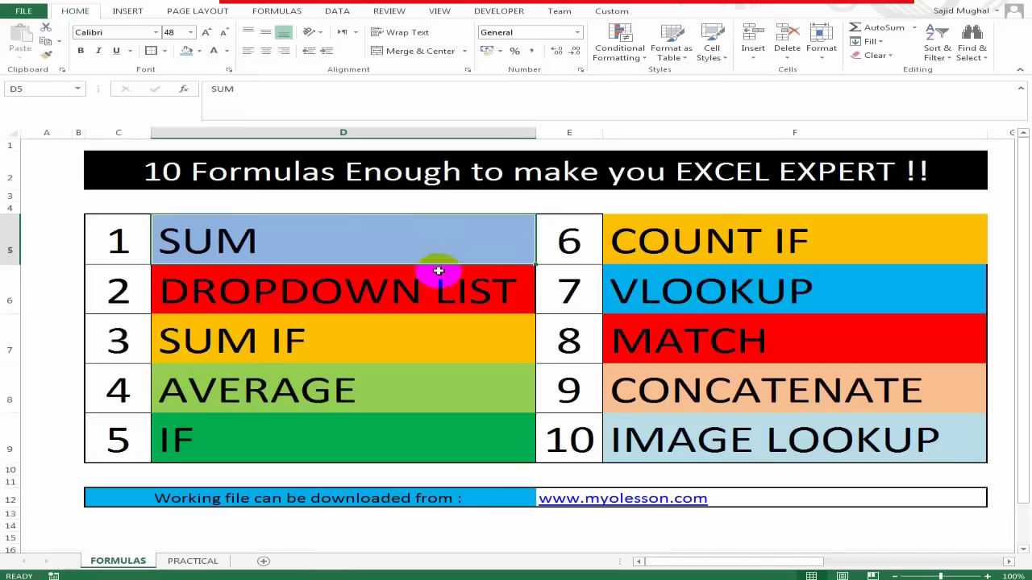
On the PRACTICAL sheet, give the PRODUCTS and SALES heading cells all borders.
left_click(185, 561)
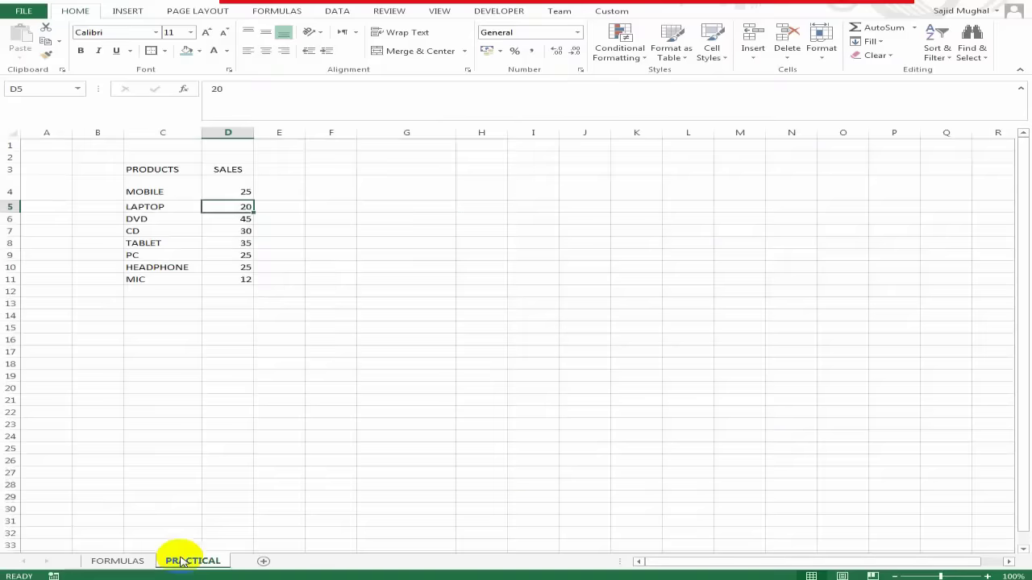
left_click(230, 192)
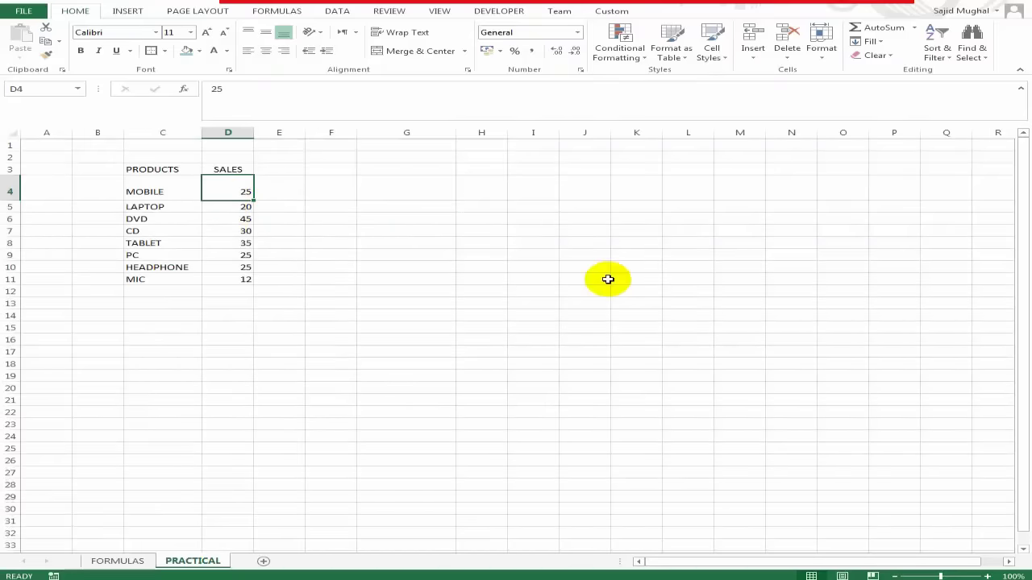
key("Down")
key("Down")
key("Down")
key("Down")
key("Down")
key("Down")
key("Down")
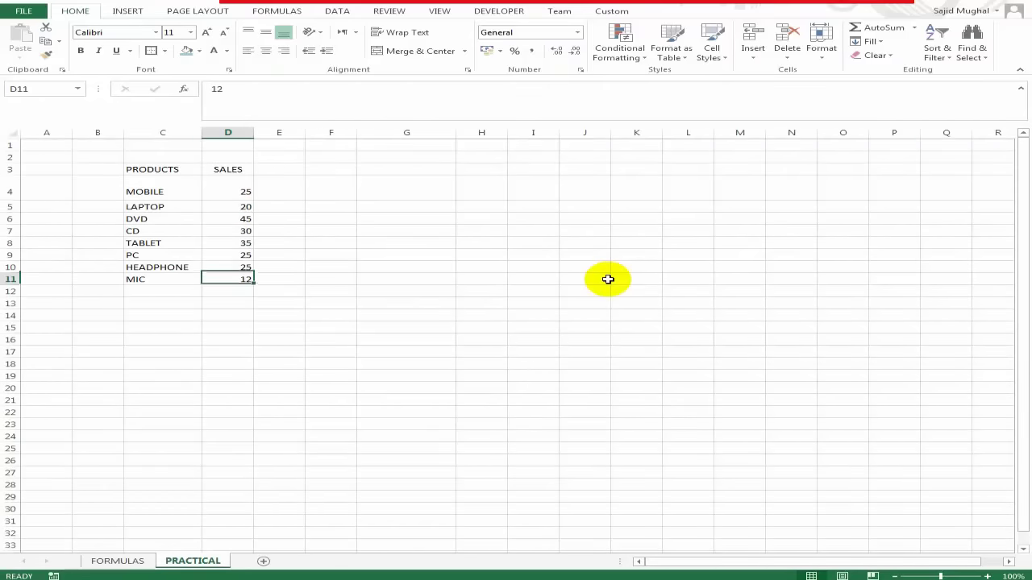
key("Down")
key("Left")
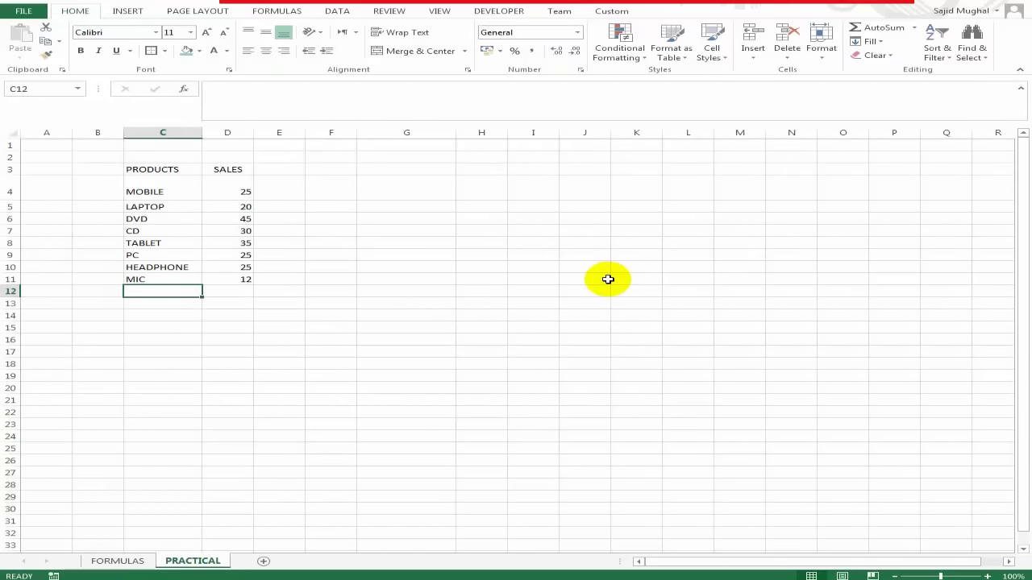
key("Up")
key("ctrl+Up")
key("shift+Right")
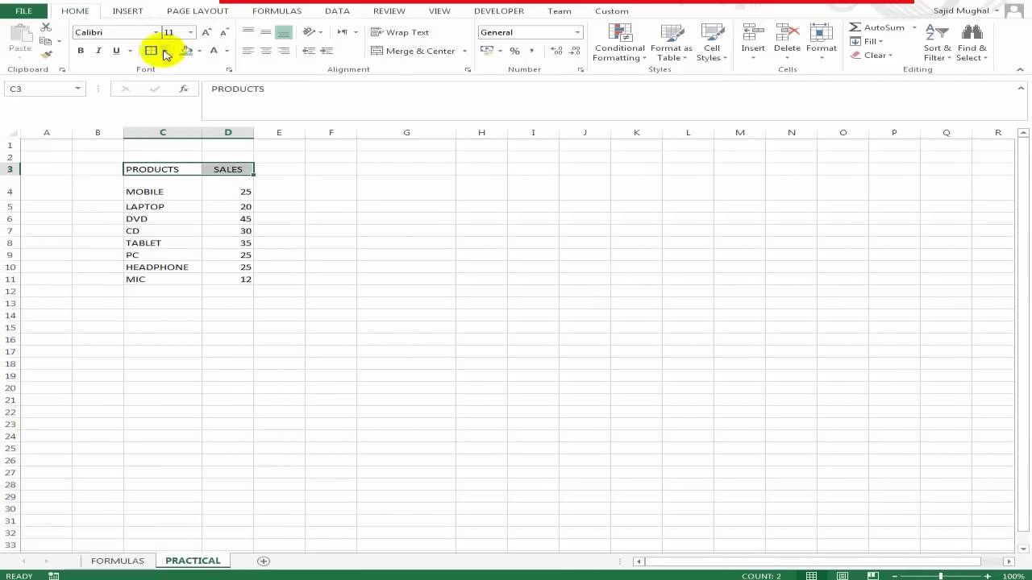
left_click(173, 207)
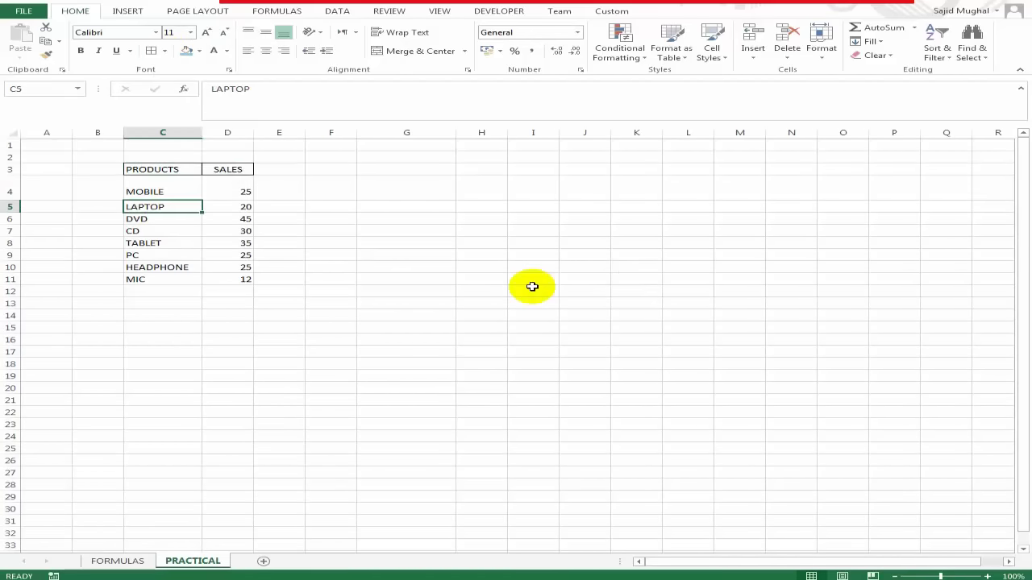
Enter the label 'Total :' in C12 below MIC.
key("ctrl+Down")
key("Down")
type("tO")
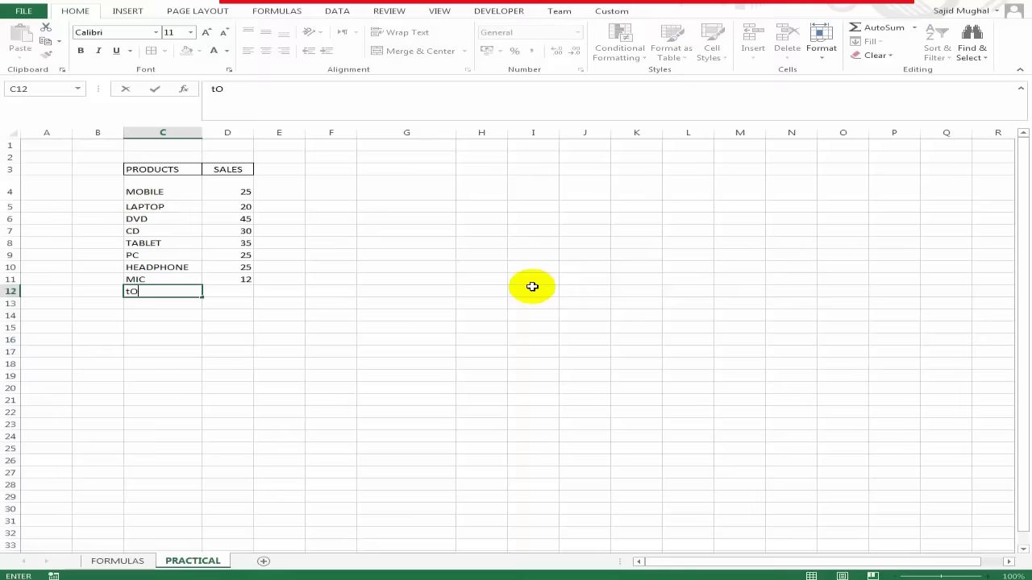
key("Return")
key("Up")
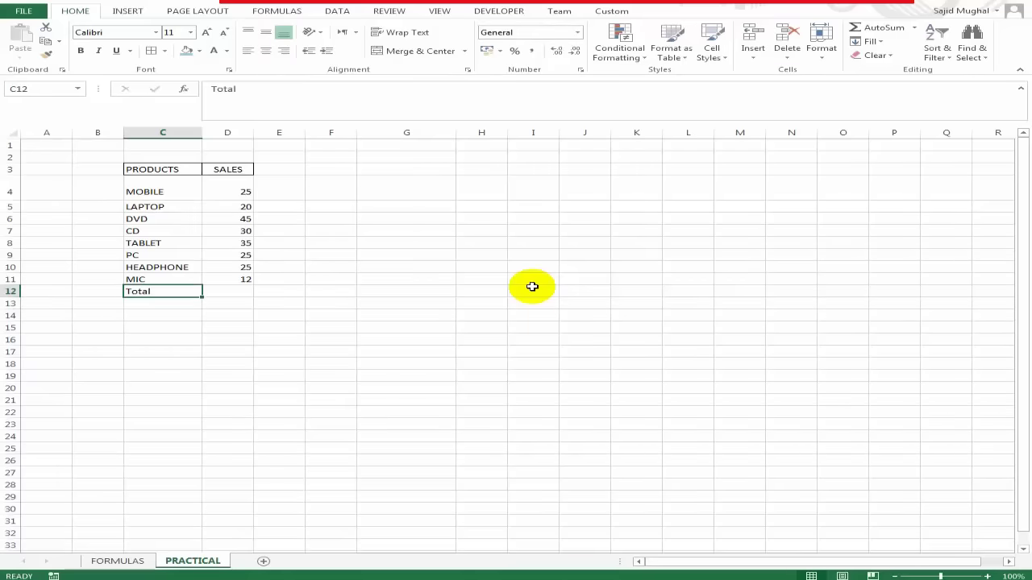
key("F2")
Enter =SUM(D4:D11) in D12 to total the sales, giving 217.
key("Tab")
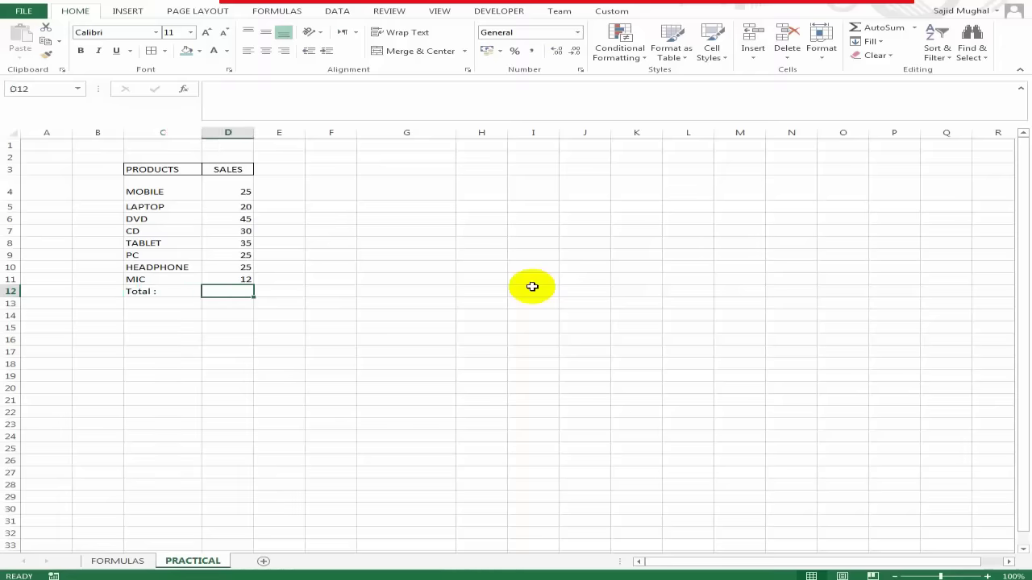
type("=sum")
key("Tab")
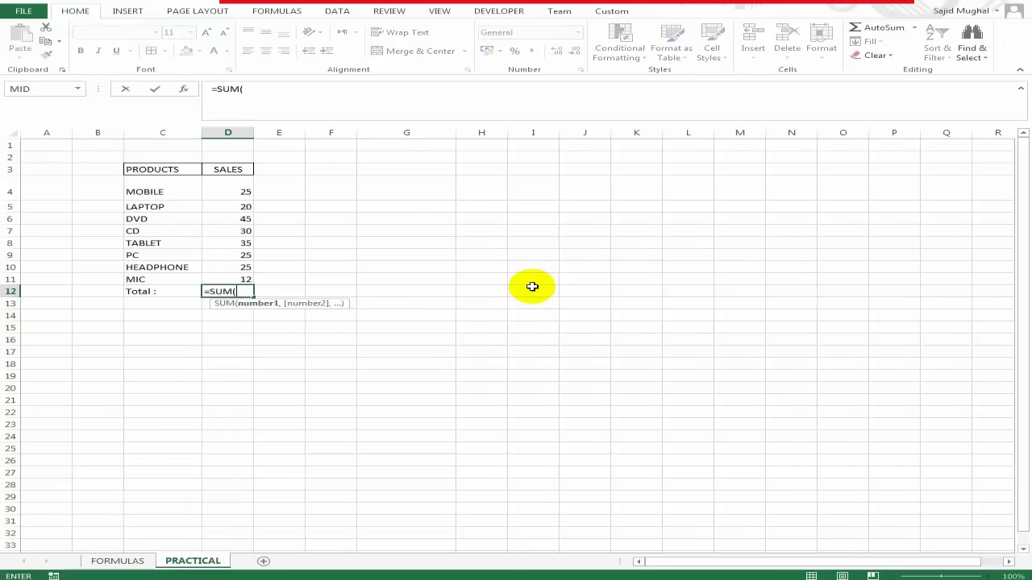
left_click_drag(242, 191, 236, 274)
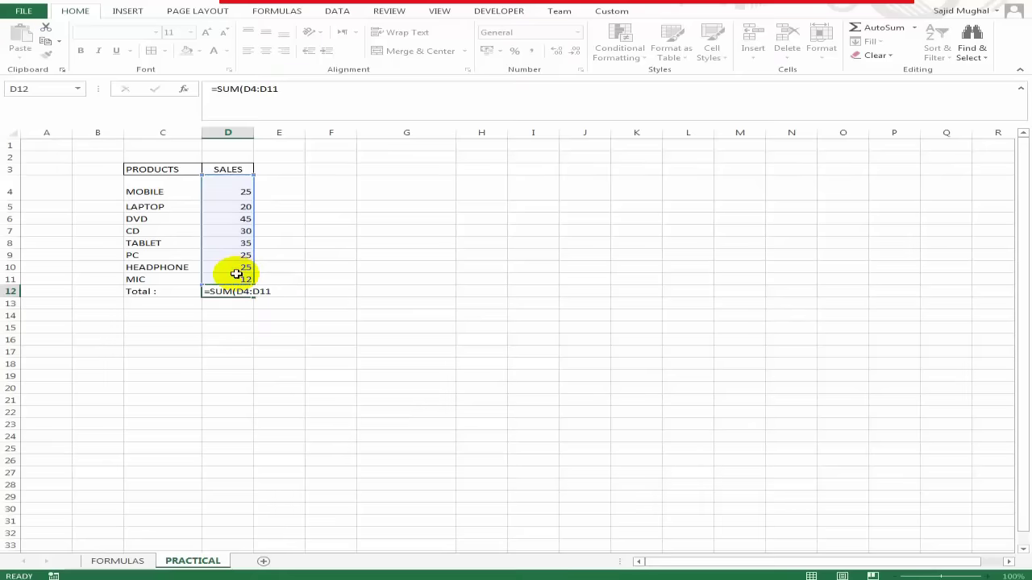
key("ctrl+Return")
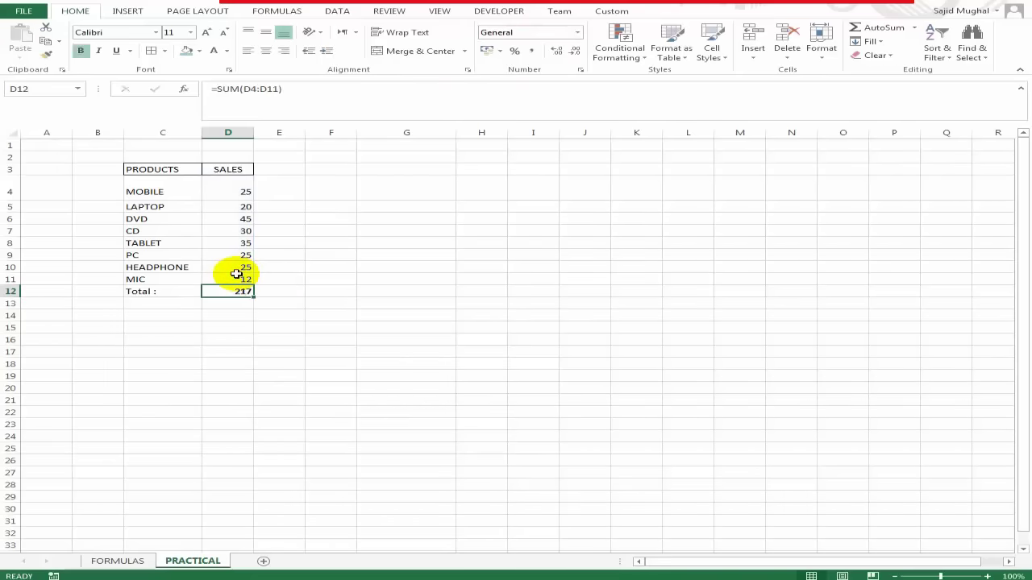
Make the Total row C12:D12 bold at 16-point size.
key("shift+Left")
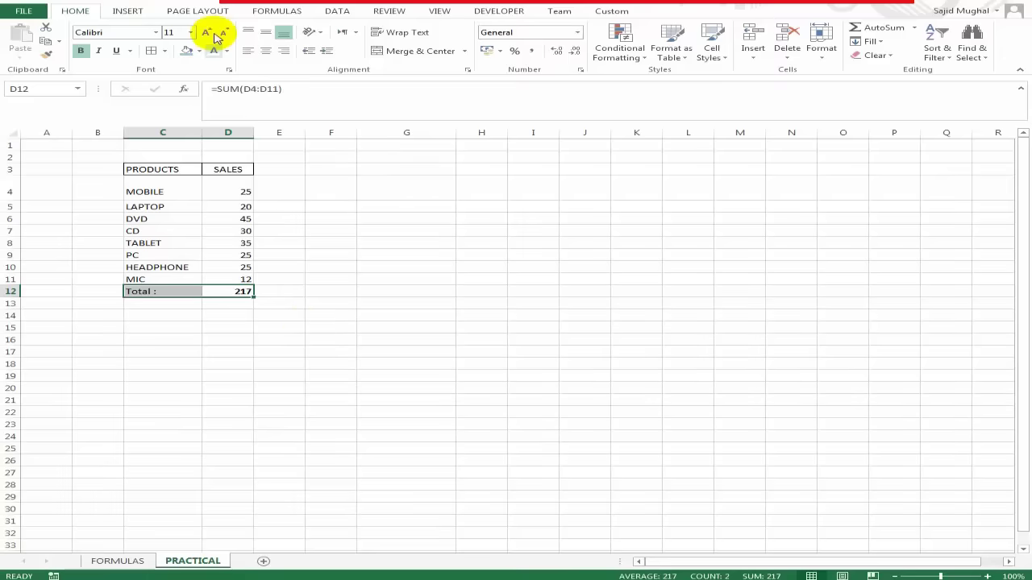
left_click(206, 34)
left_click(206, 33)
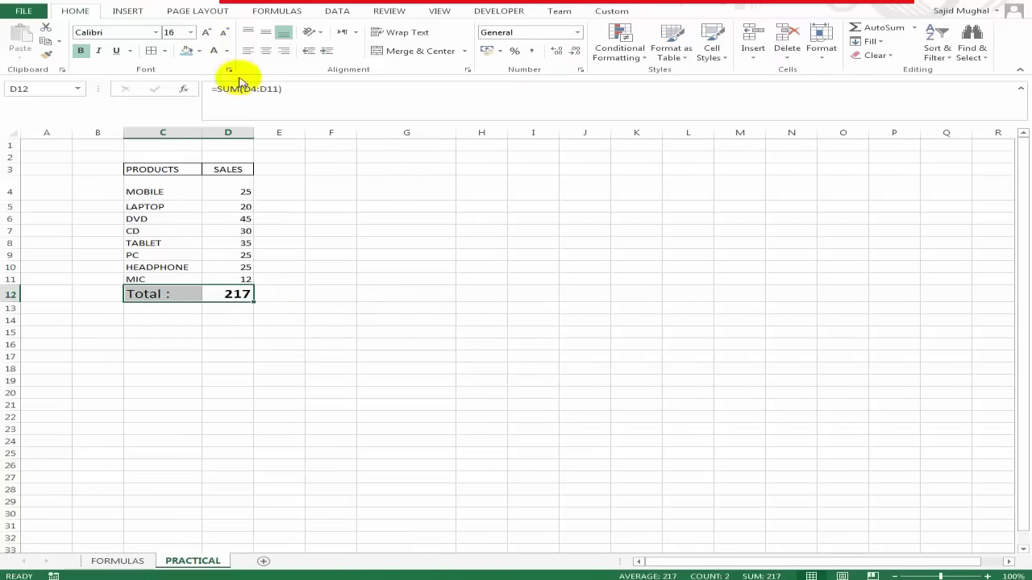
left_click(233, 191)
Change sales to MOBILE 50, LAPTOP 25 and DVD 50, after trying a negative DVD value.
type("50")
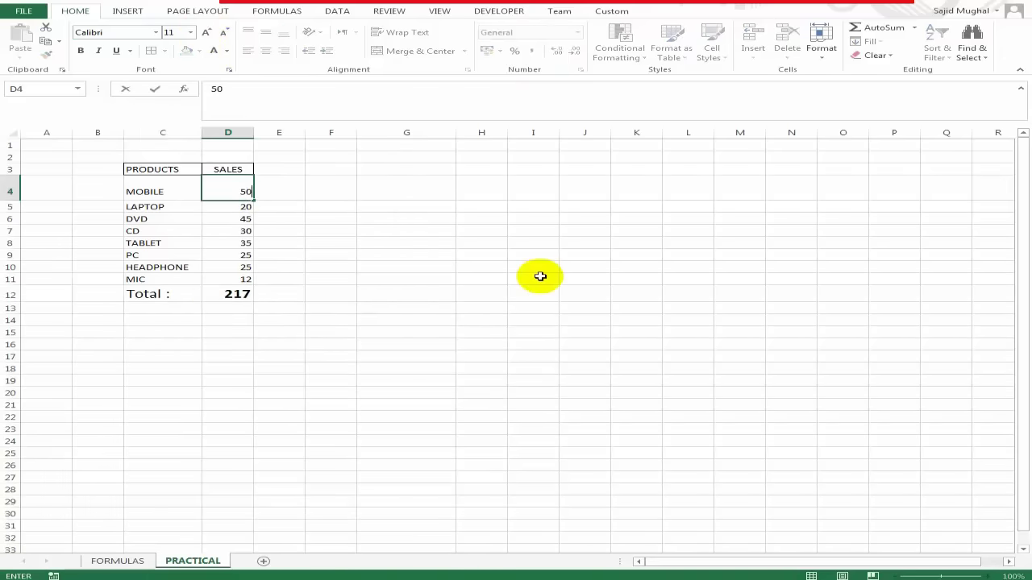
key("Return")
key("Up")
key("Down")
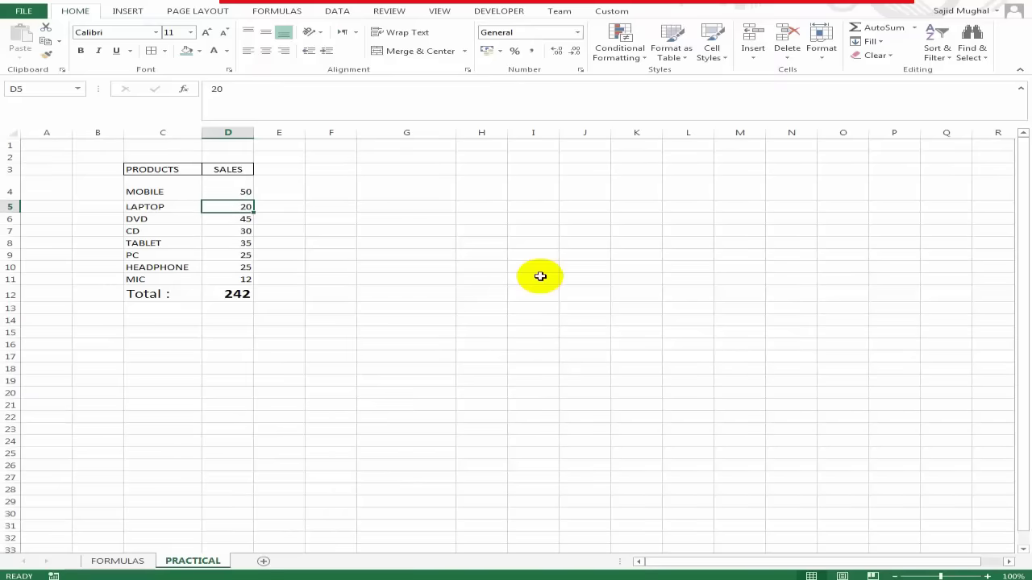
type("25")
key("Return")
key("Down")
key("Up")
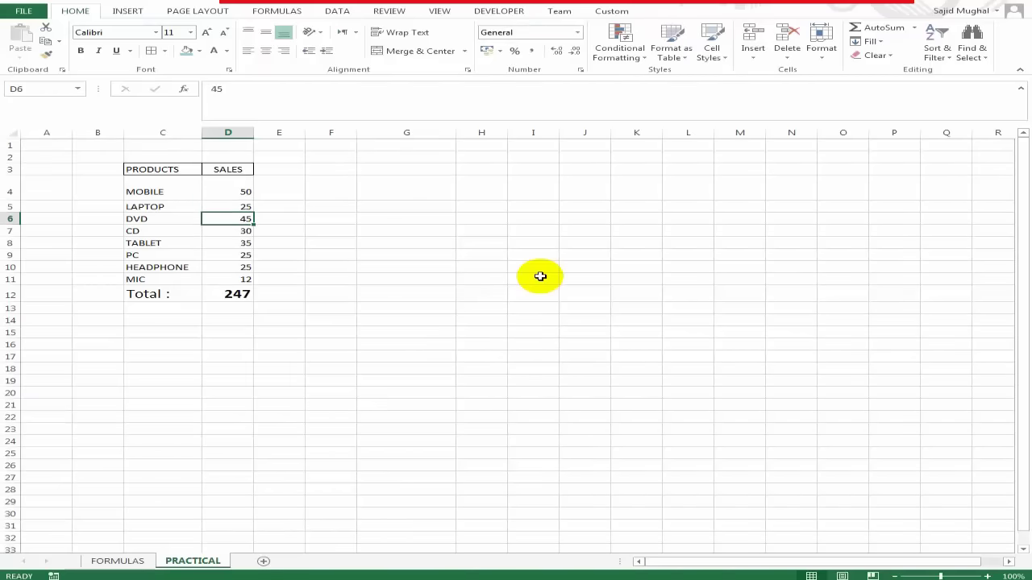
type("-4")
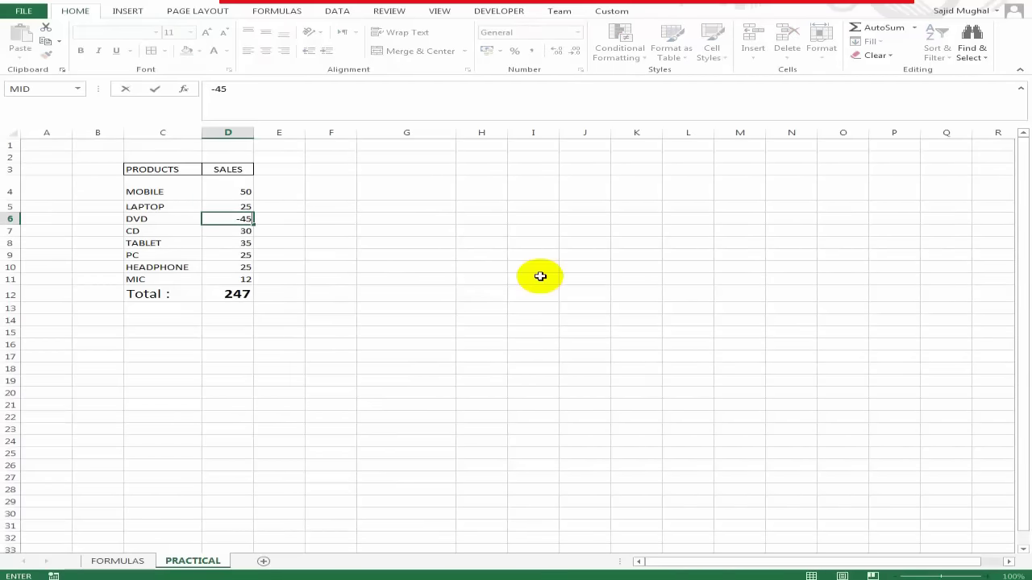
key("Return")
key("Up")
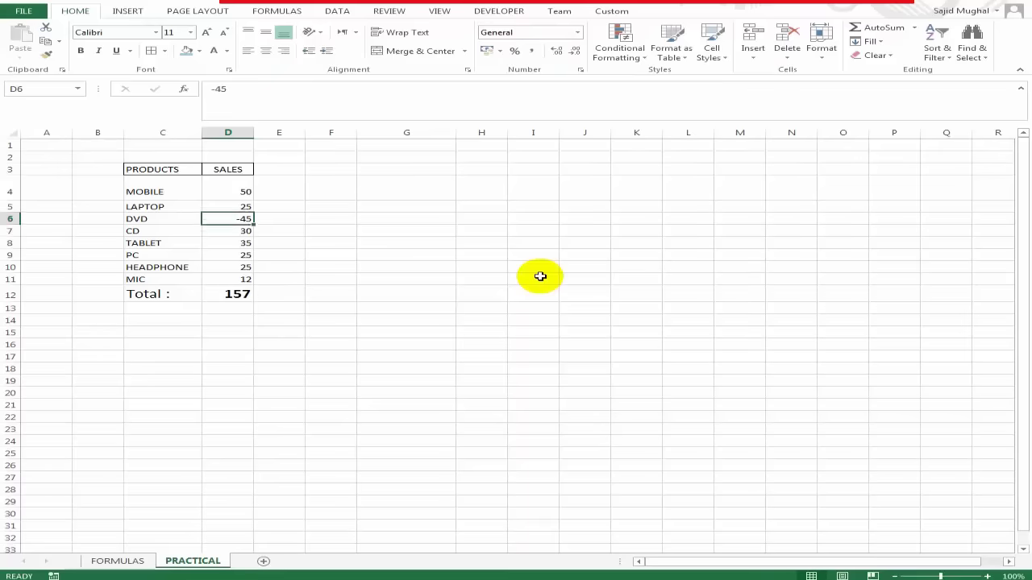
type("50")
key("Return")
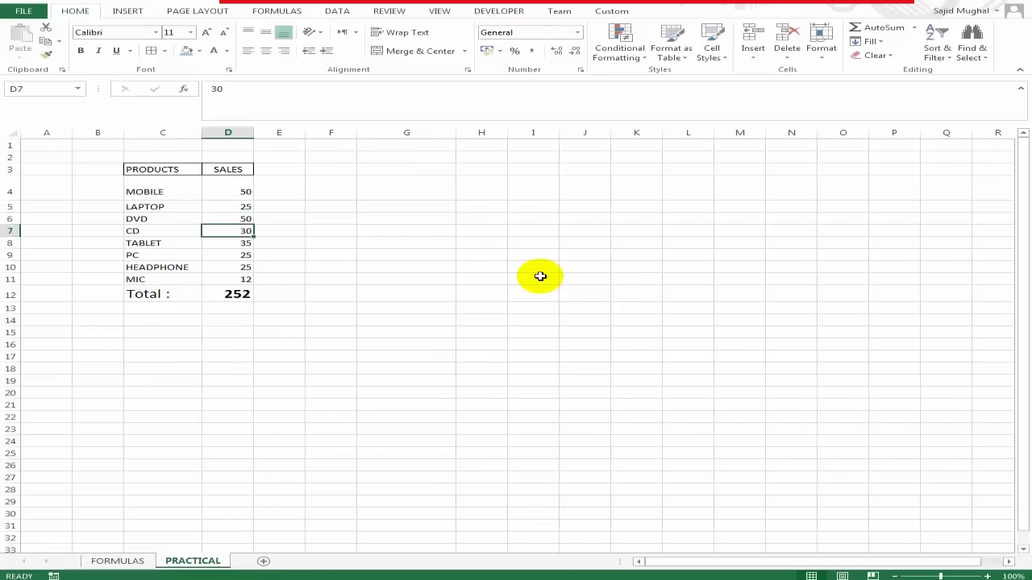
key("Up")
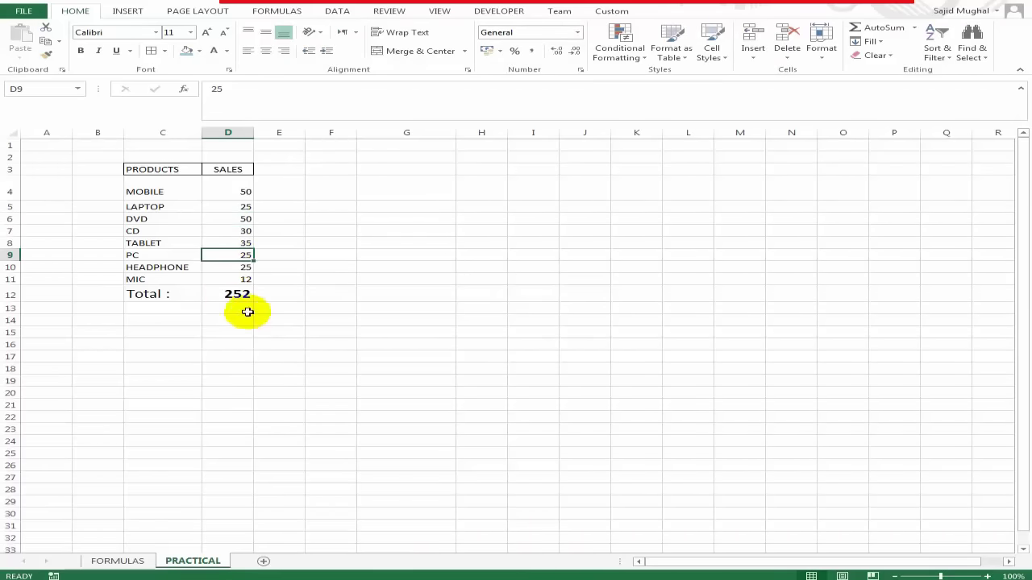
Check that the SUM total in D12 has updated to 252.
left_click(242, 294)
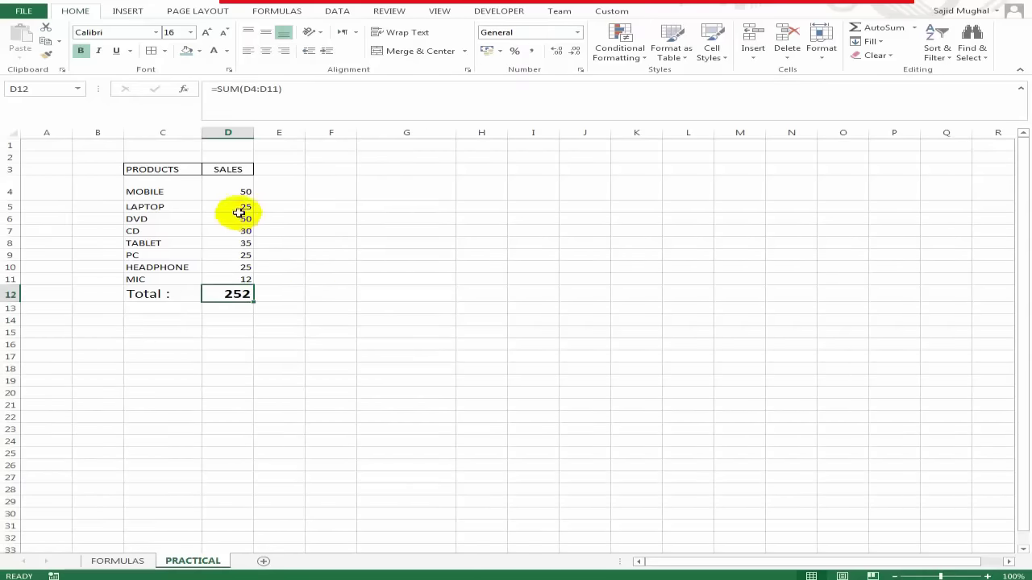
left_click(242, 218)
left_click(242, 293)
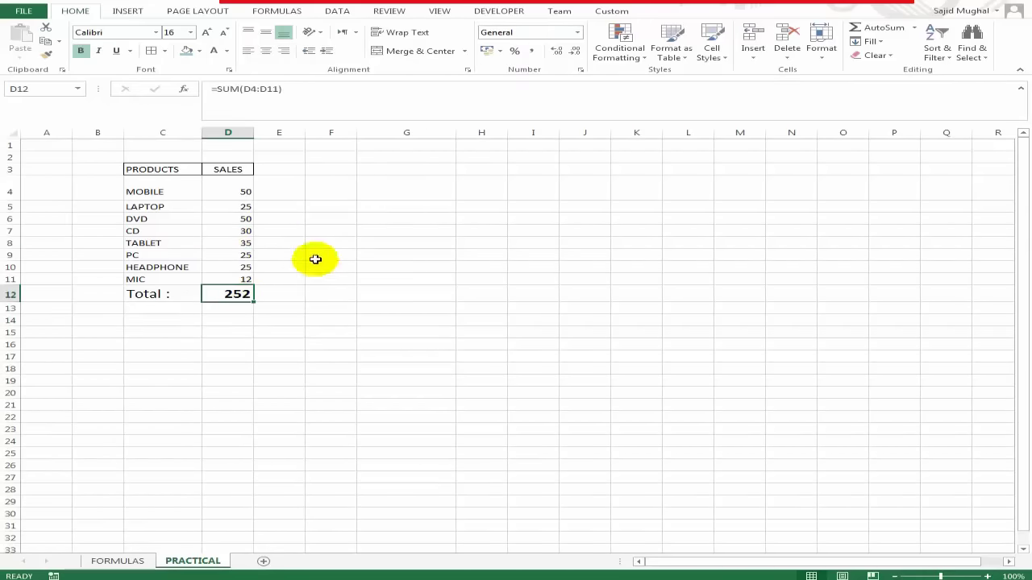
left_click(274, 266)
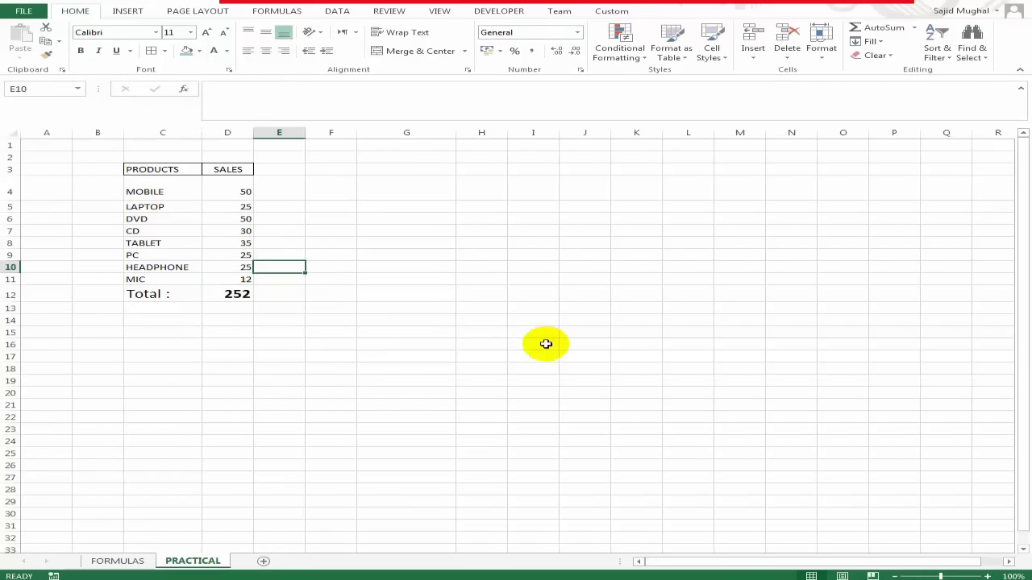
Build a manual check formula =D4+…+D11 in E9, accepting Excel's correction.
key("Up")
type("=")
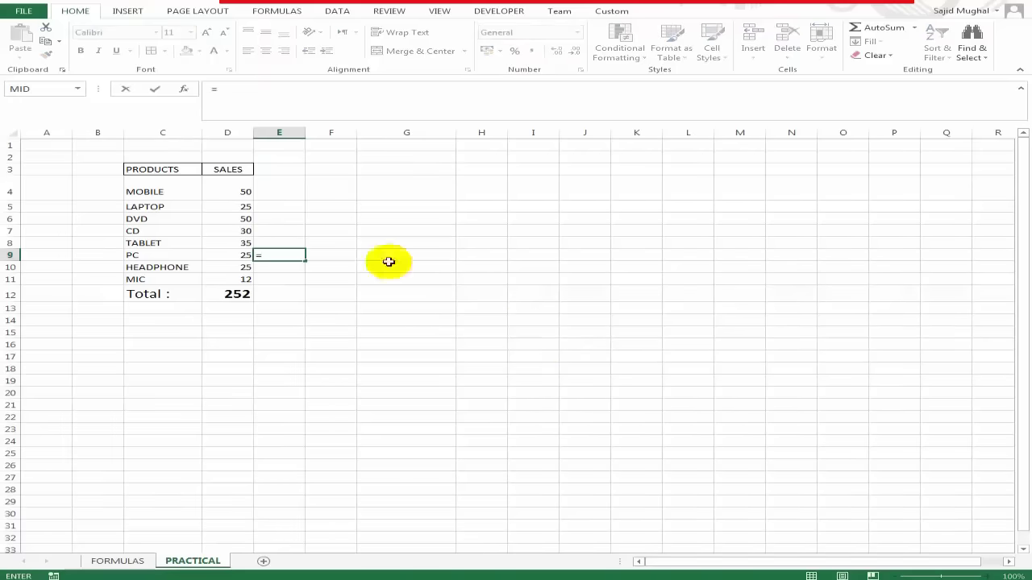
left_click(237, 190)
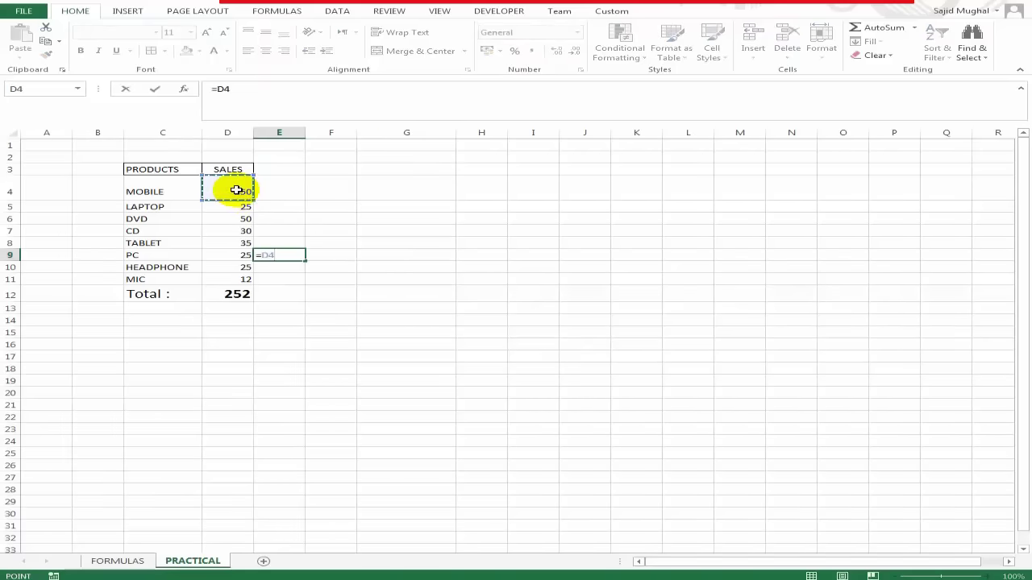
type("+")
left_click(232, 220)
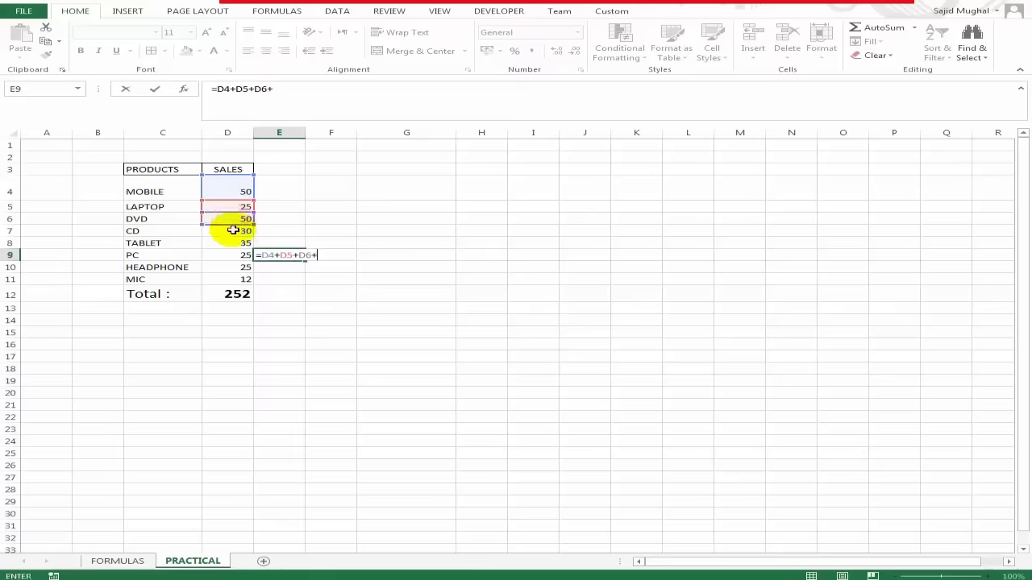
left_click(230, 254)
type("+")
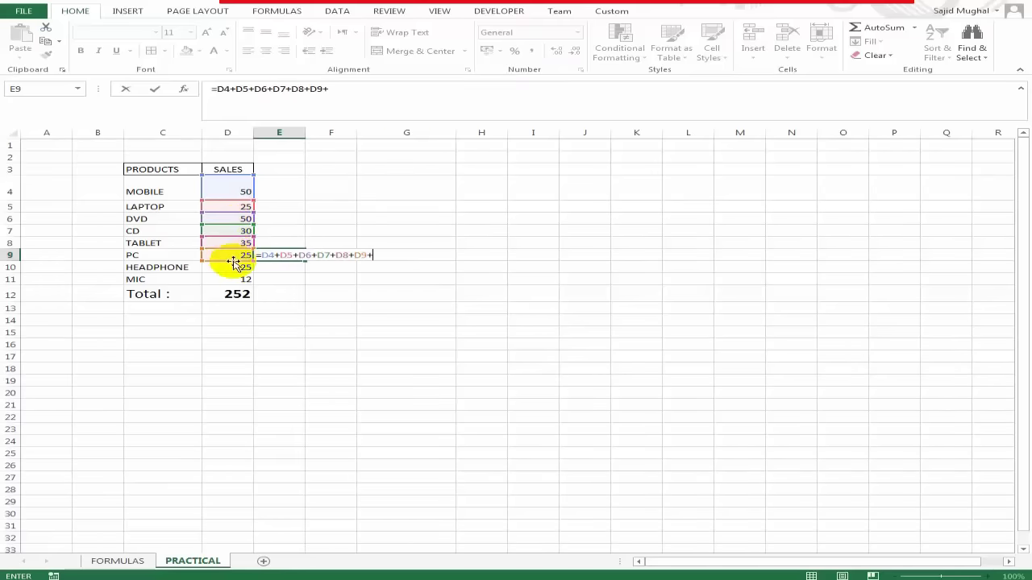
left_click(231, 267)
type("+")
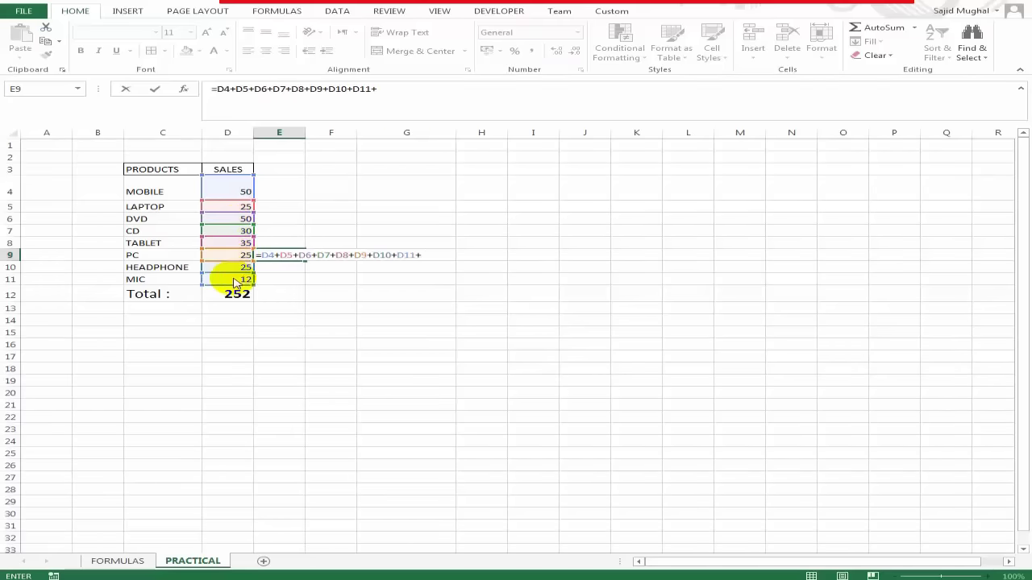
key("Return")
key("Return")
key("Up")
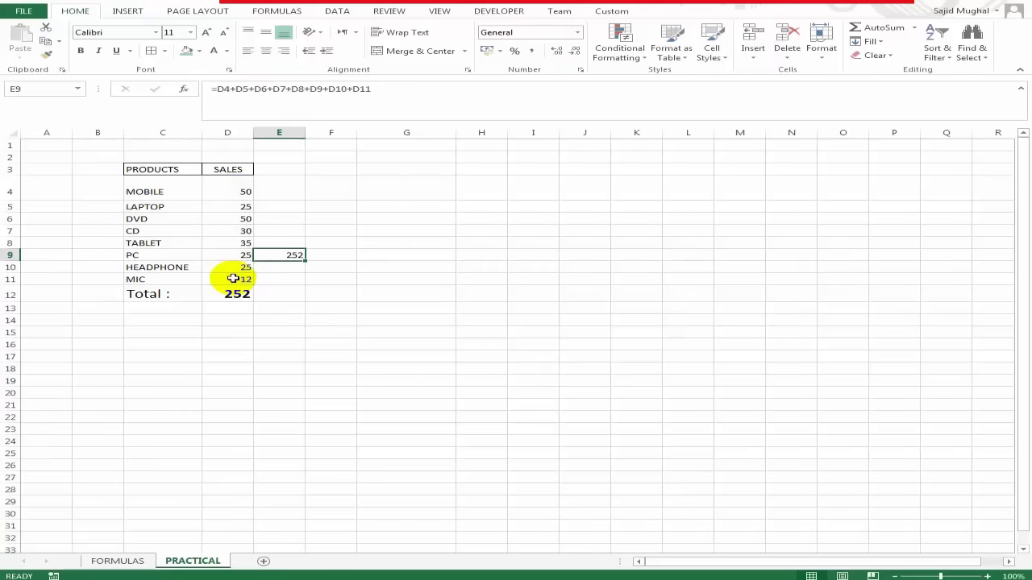
Compare the manual result with the 252 SUM total in D12.
scroll(318, 472, "down", 3)
scroll(315, 428, "down", 4)
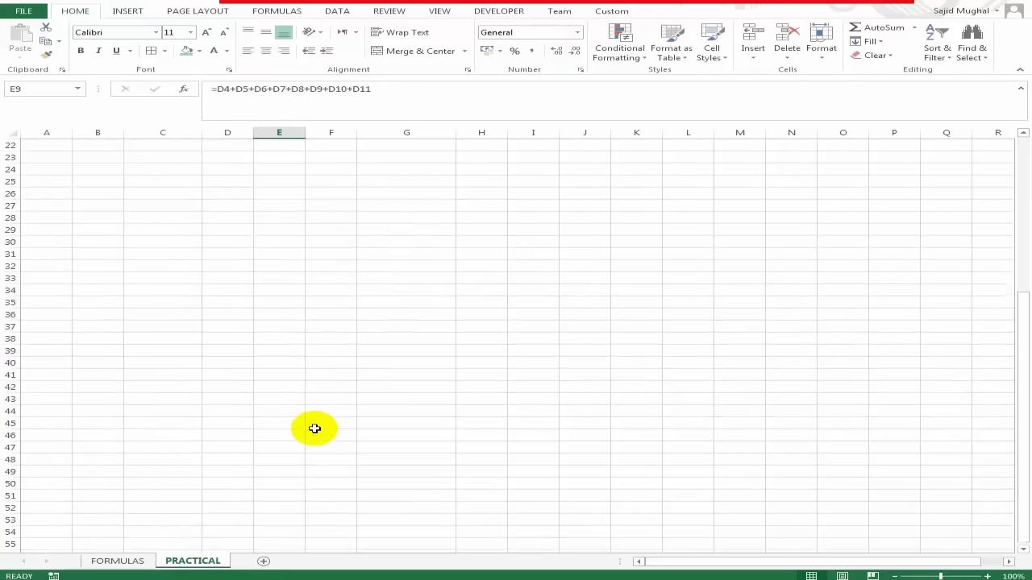
scroll(320, 416, "up", 7)
scroll(320, 415, "up", 1)
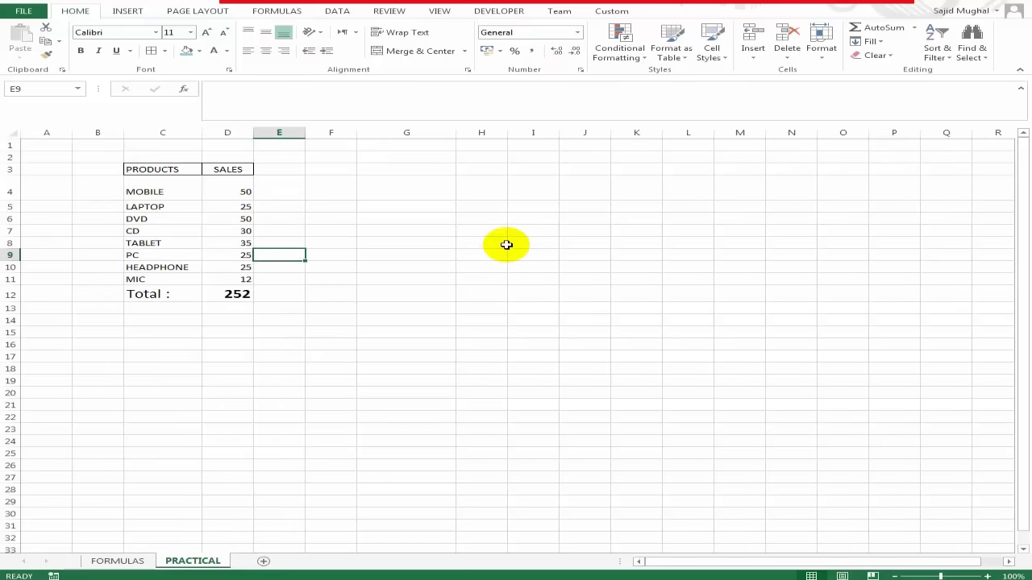
key("Left")
key("Down")
key("Down")
key("Down")
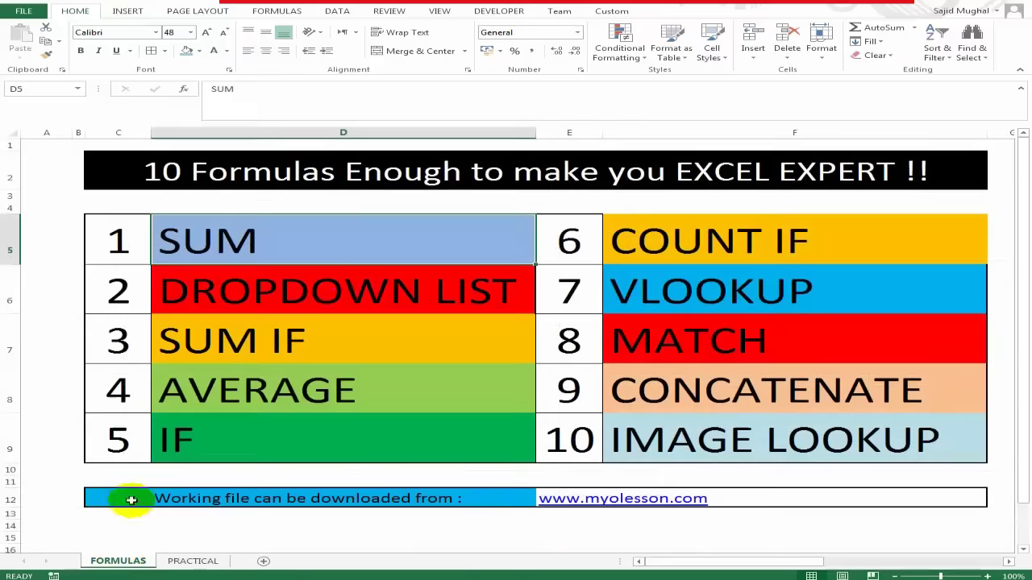
Look at the DROPDOWN LIST entry on FORMULAS, then select G4 on PRACTICAL.
left_click(117, 561)
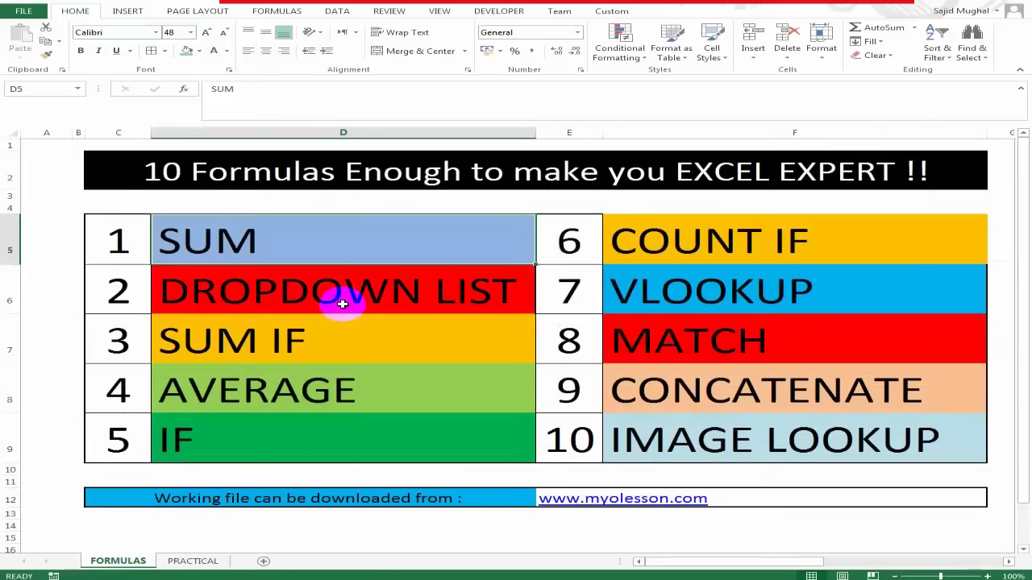
left_click(343, 304)
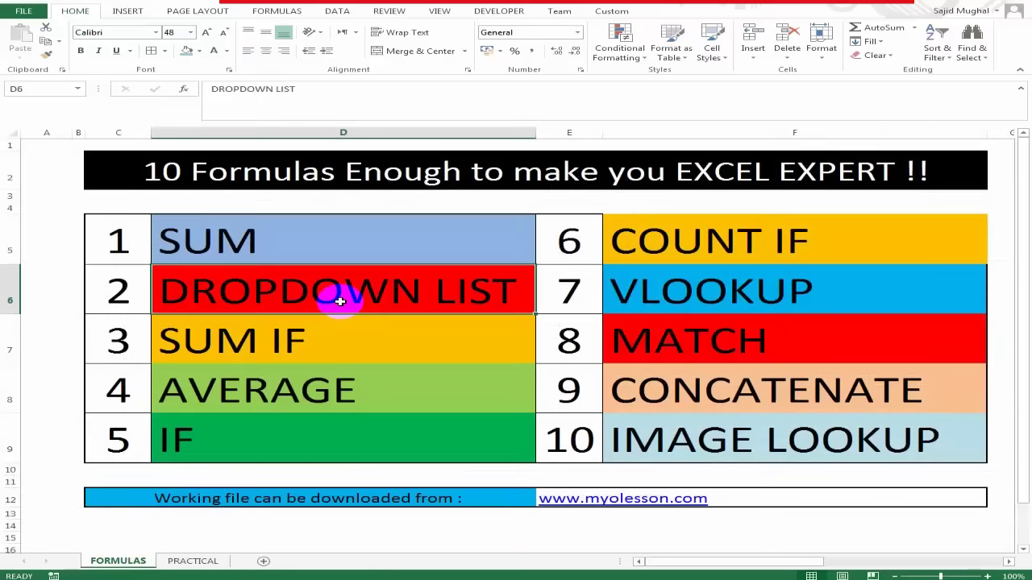
left_click(197, 558)
left_click(332, 192)
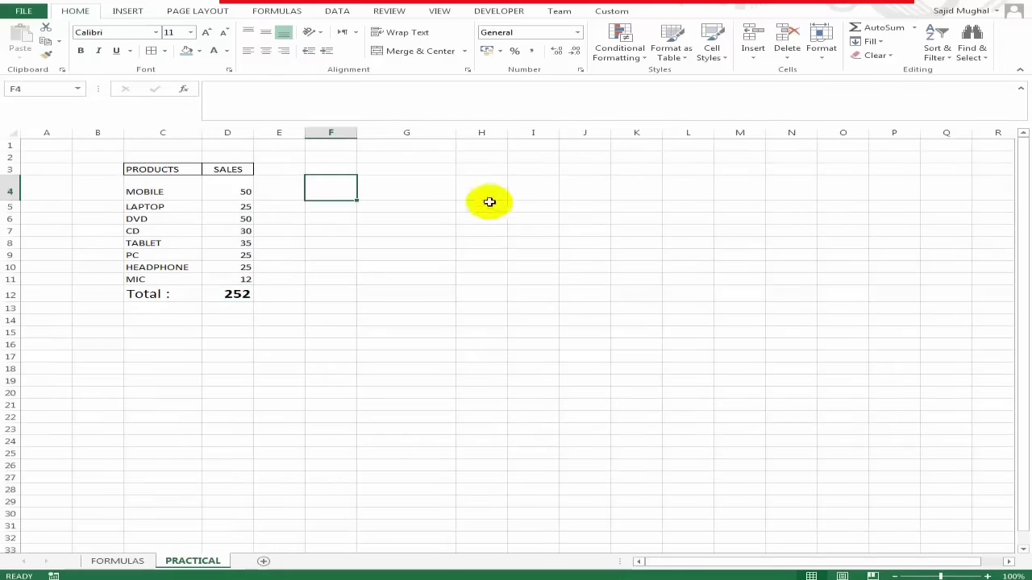
key("Right")
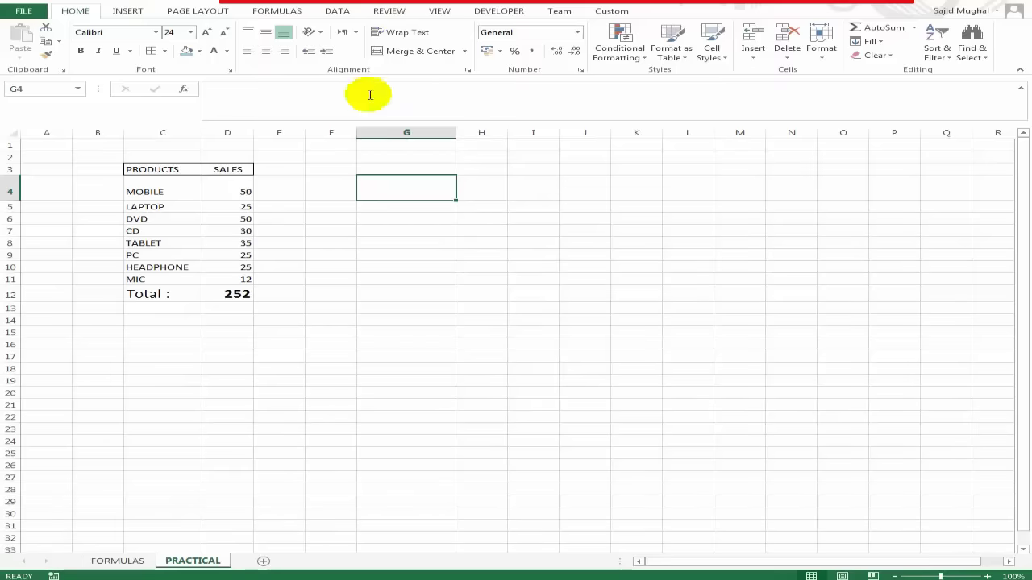
Add a data-validation dropdown list sourced from $C$3:$C$11 to G4 and fill it light blue.
left_click(336, 11)
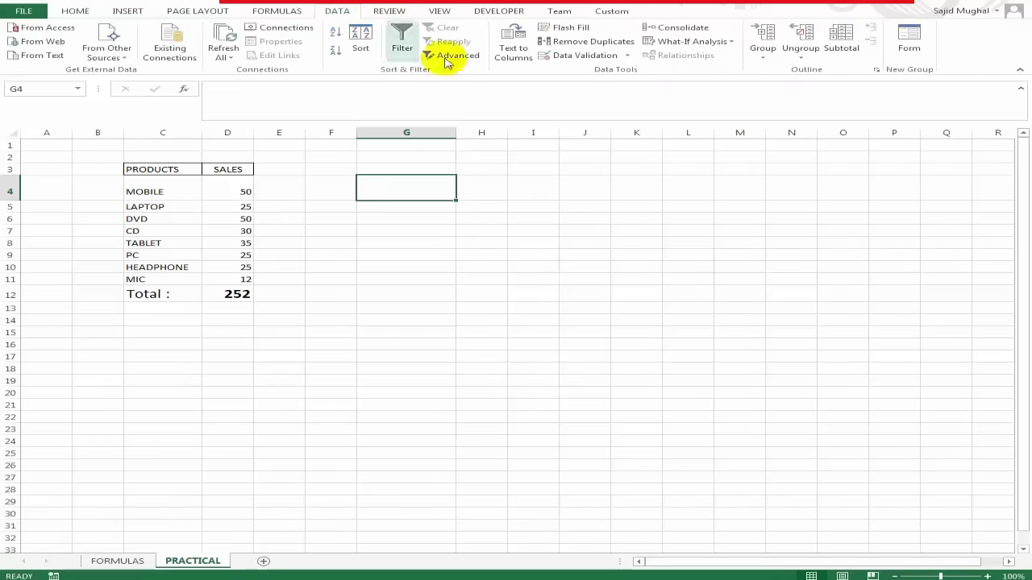
left_click(577, 56)
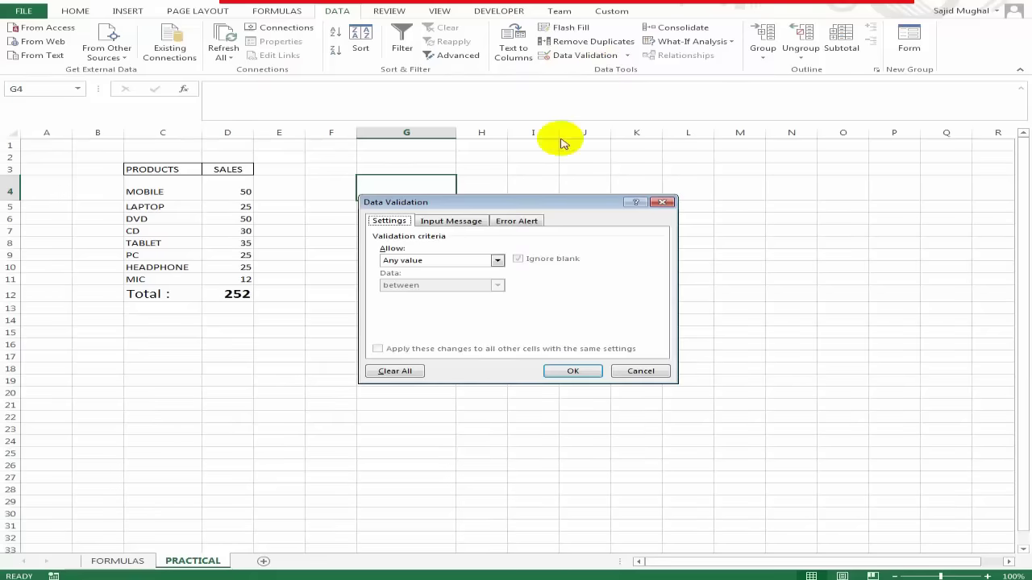
left_click(496, 261)
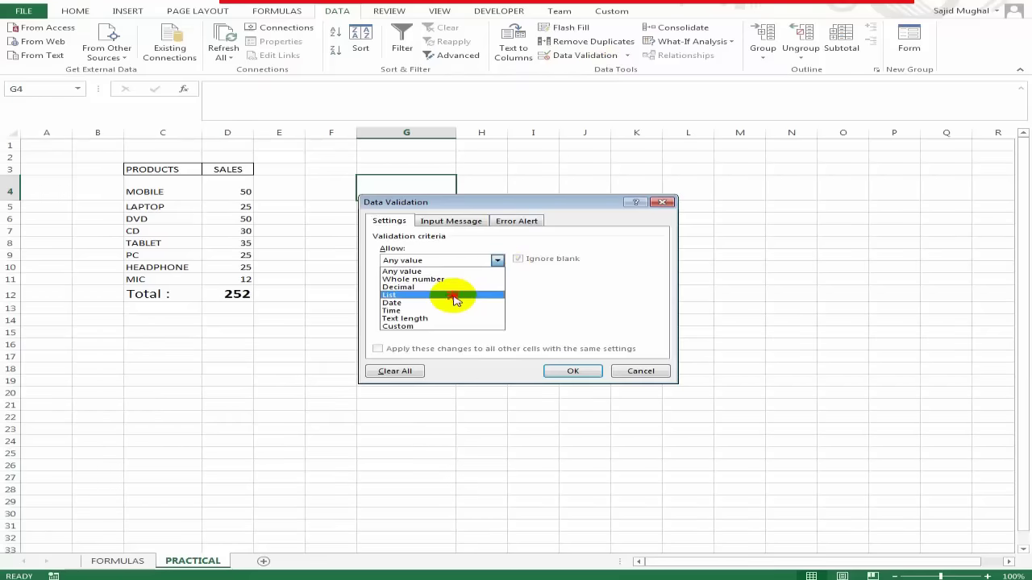
left_click(453, 300)
left_click(591, 310)
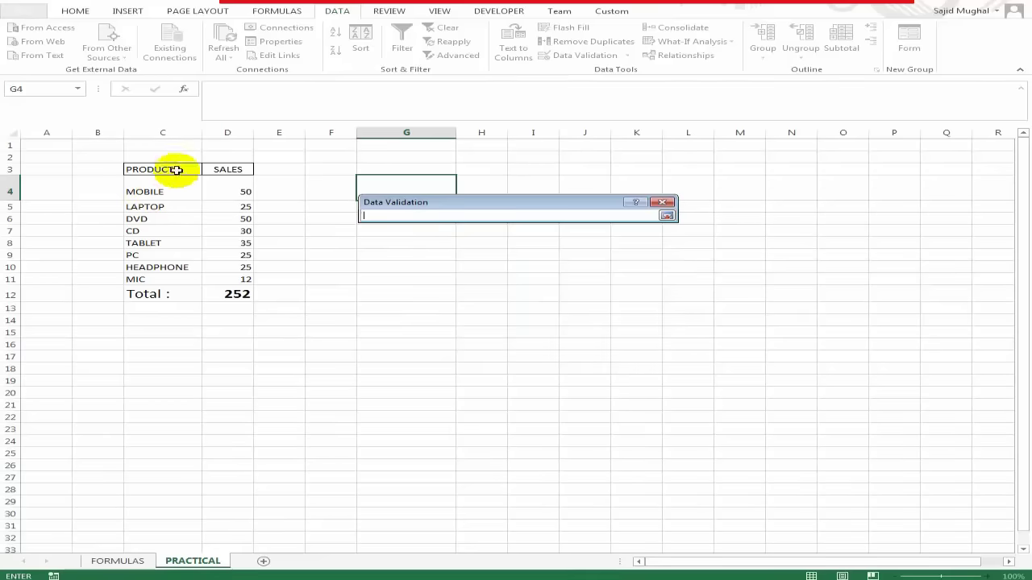
left_click_drag(165, 170, 174, 274)
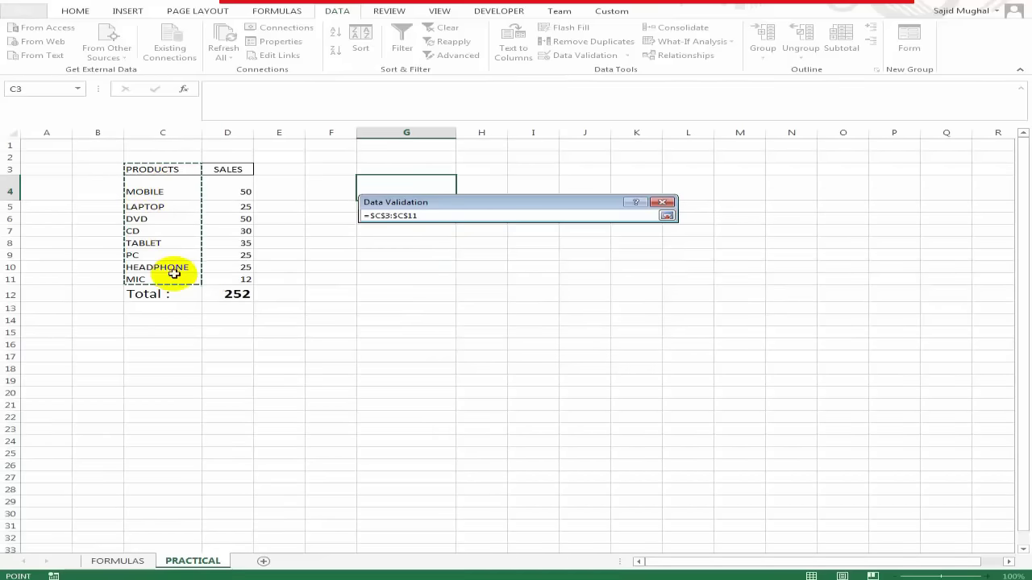
key("Return")
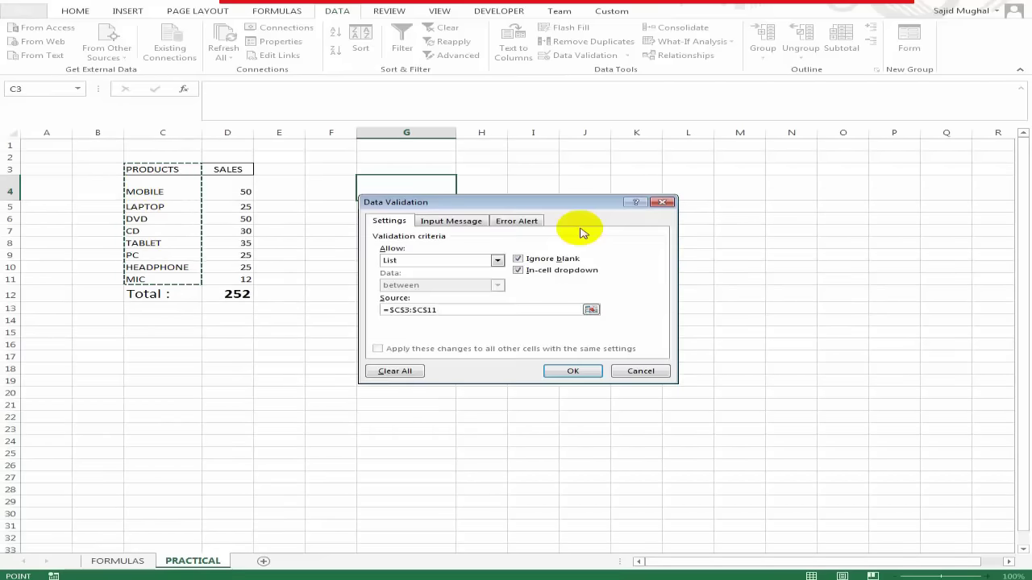
left_click(569, 371)
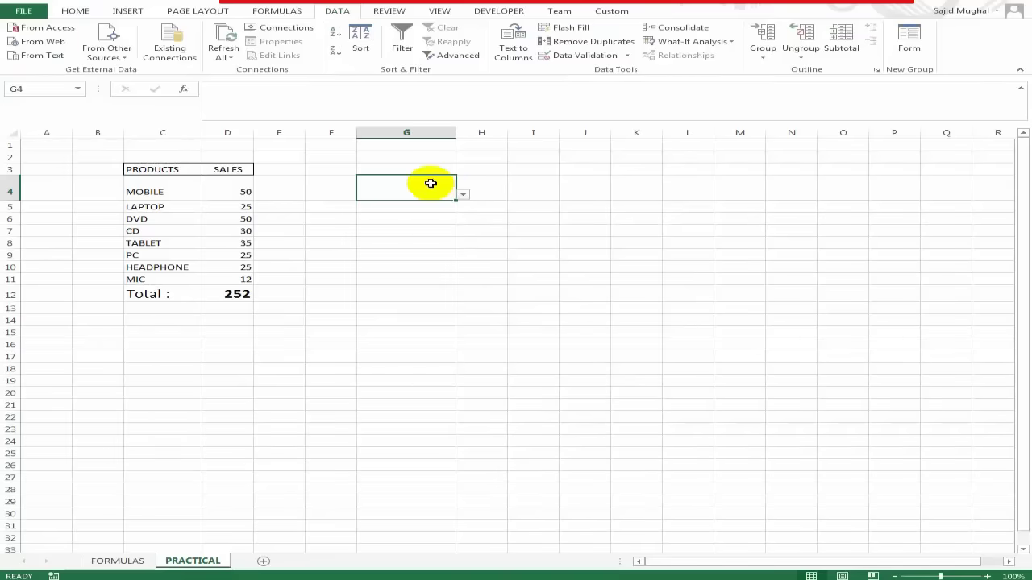
left_click(75, 10)
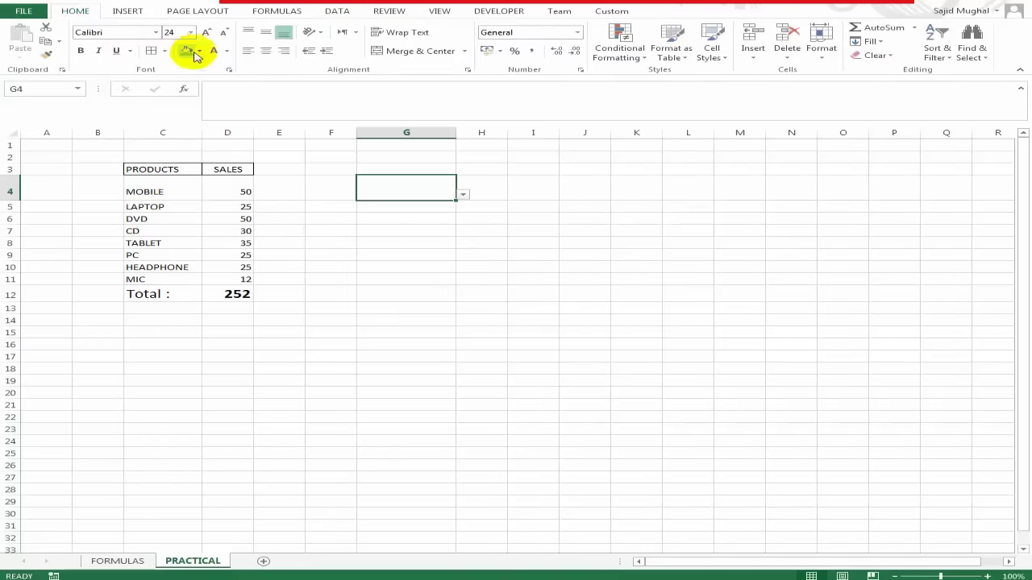
left_click(192, 52)
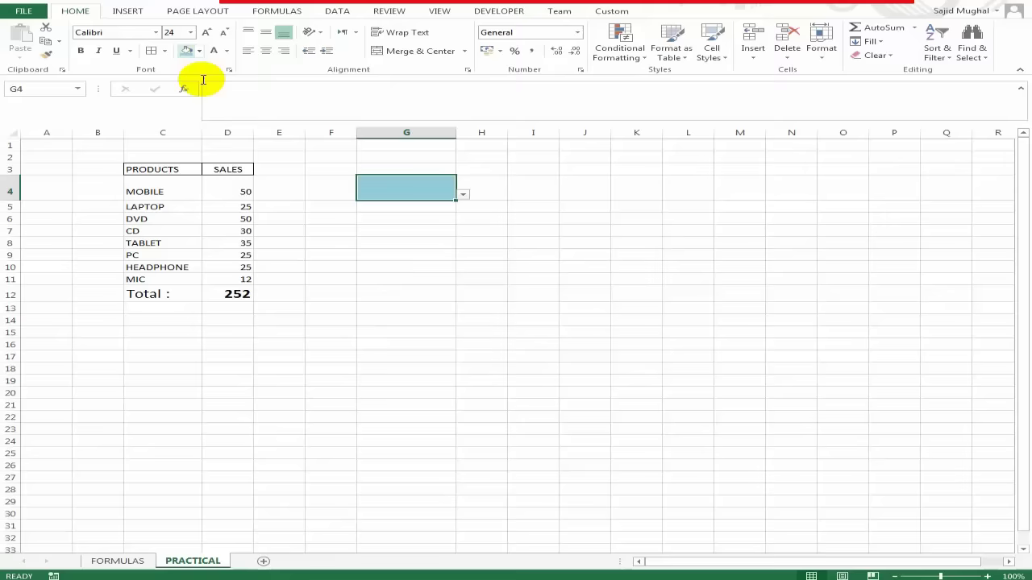
Use G4's dropdown to pick CD, then PC, then TABLET.
left_click(466, 197)
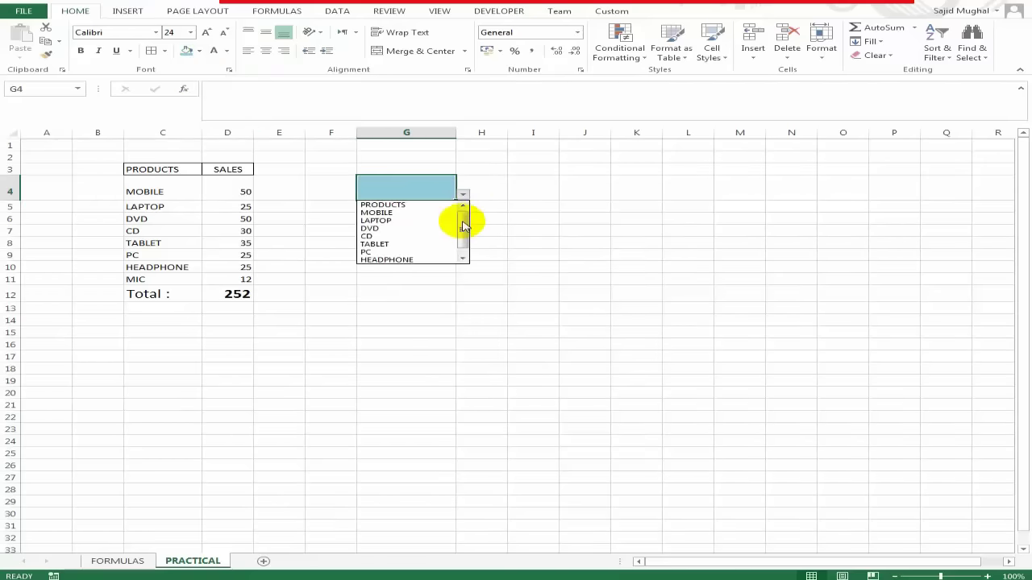
scroll(466, 231, "down", 1)
left_click(396, 226)
left_click(464, 201)
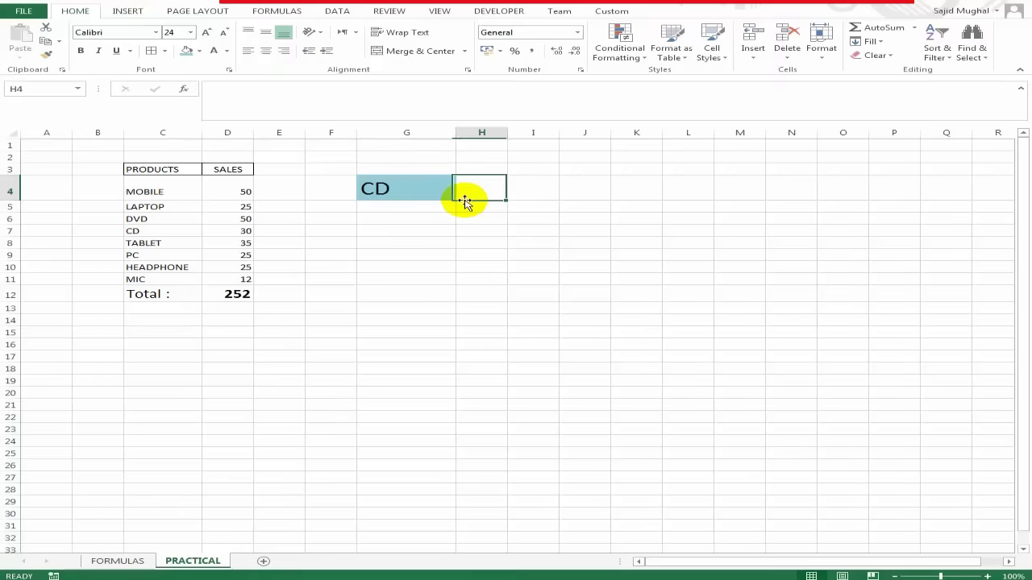
left_click(422, 193)
left_click(464, 197)
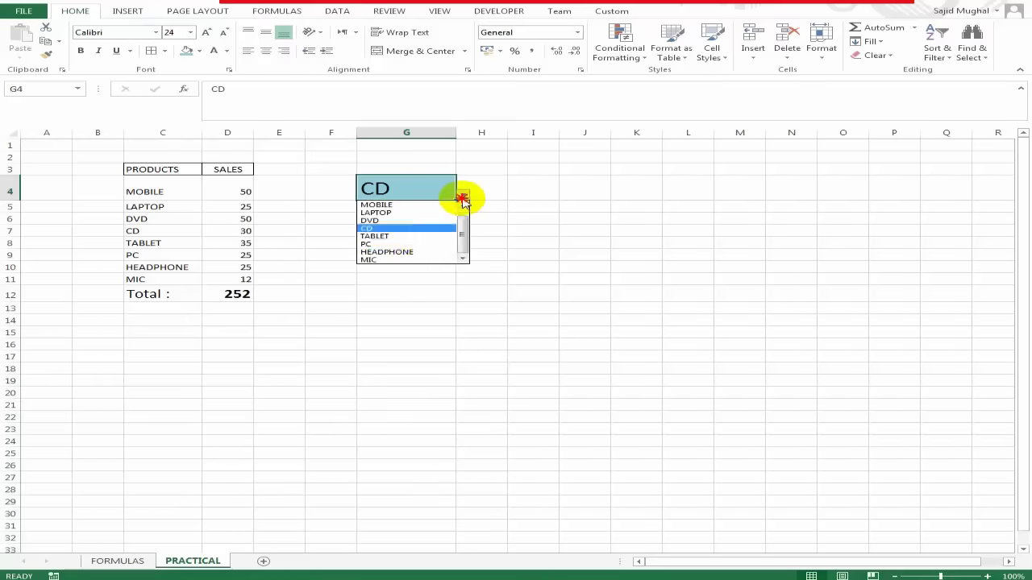
left_click(410, 238)
left_click(464, 198)
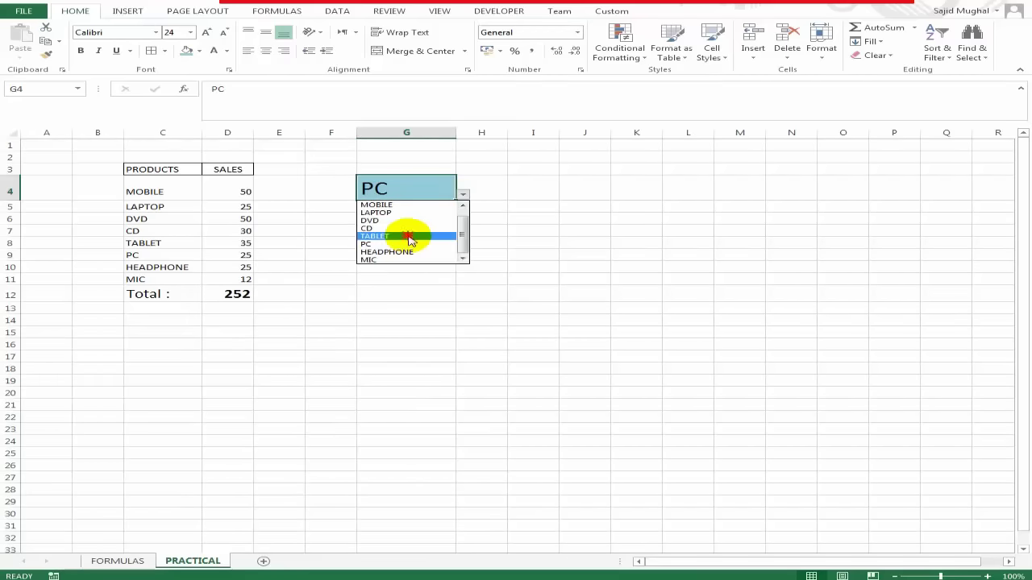
left_click(408, 234)
left_click(524, 217)
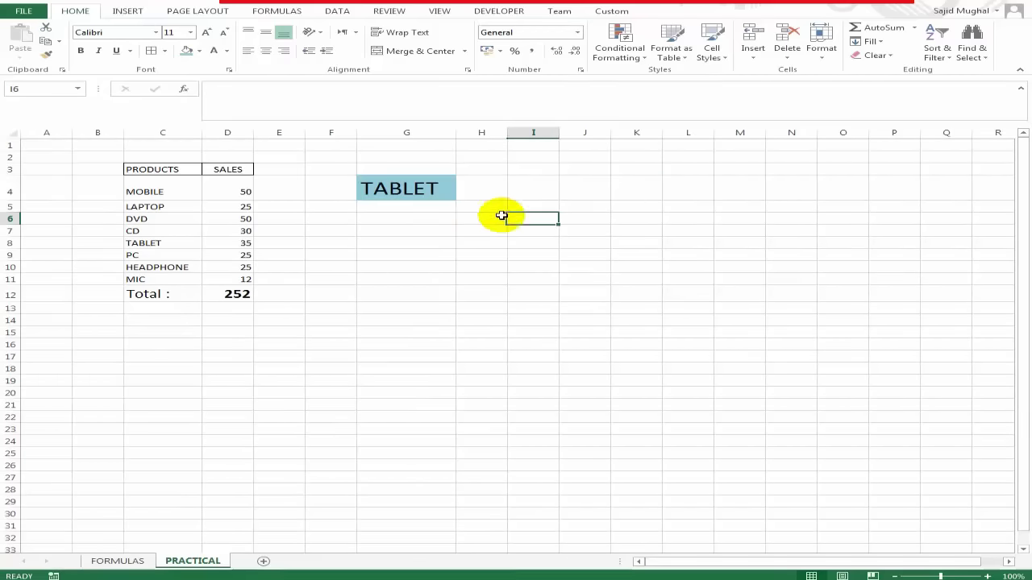
Glance at the SUM IF entry on FORMULAS, review D12's SUM formula, then select G5.
left_click(121, 561)
left_click(345, 345)
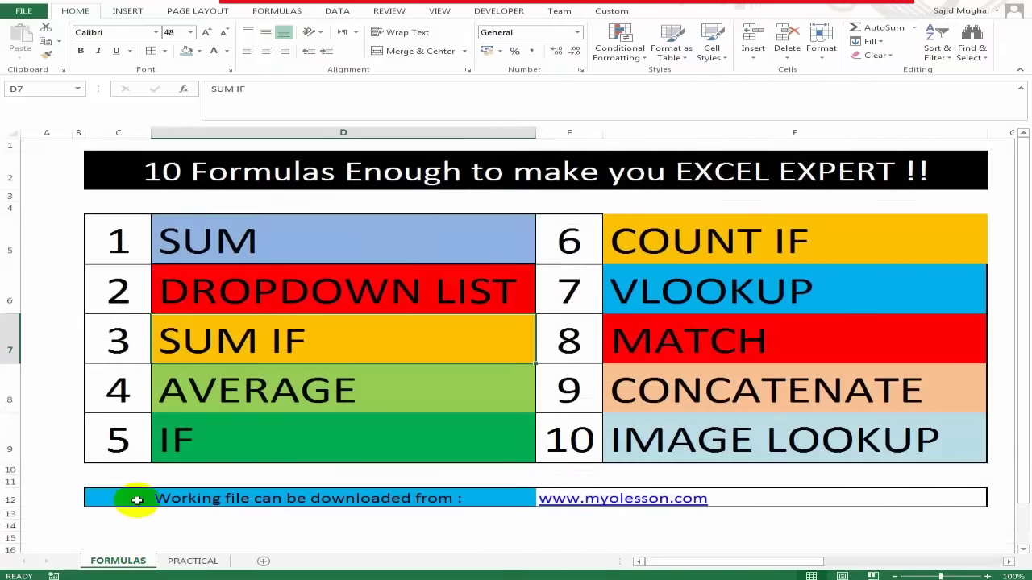
left_click(183, 560)
left_click(236, 293)
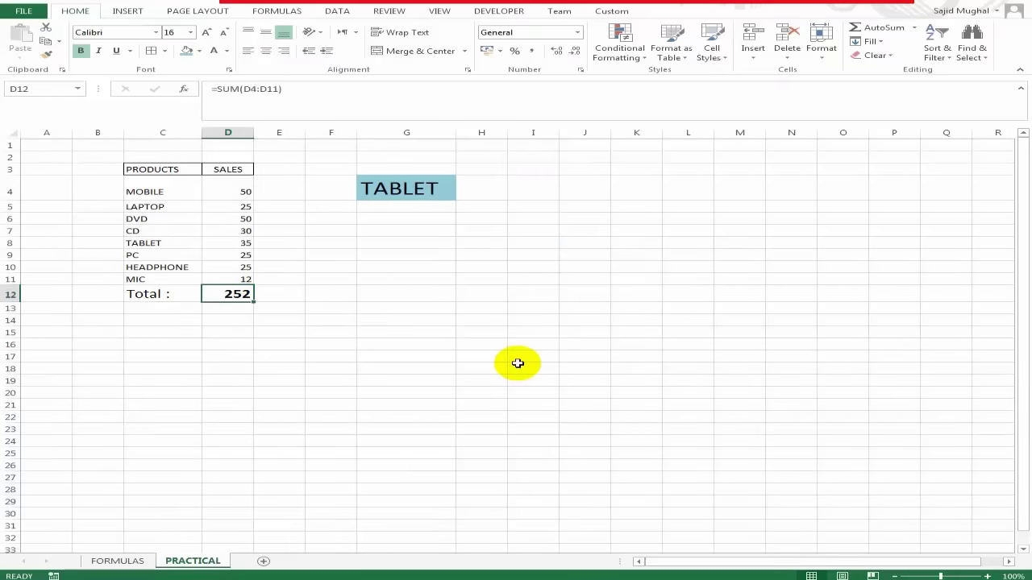
key("F2")
key("Return")
key("Up")
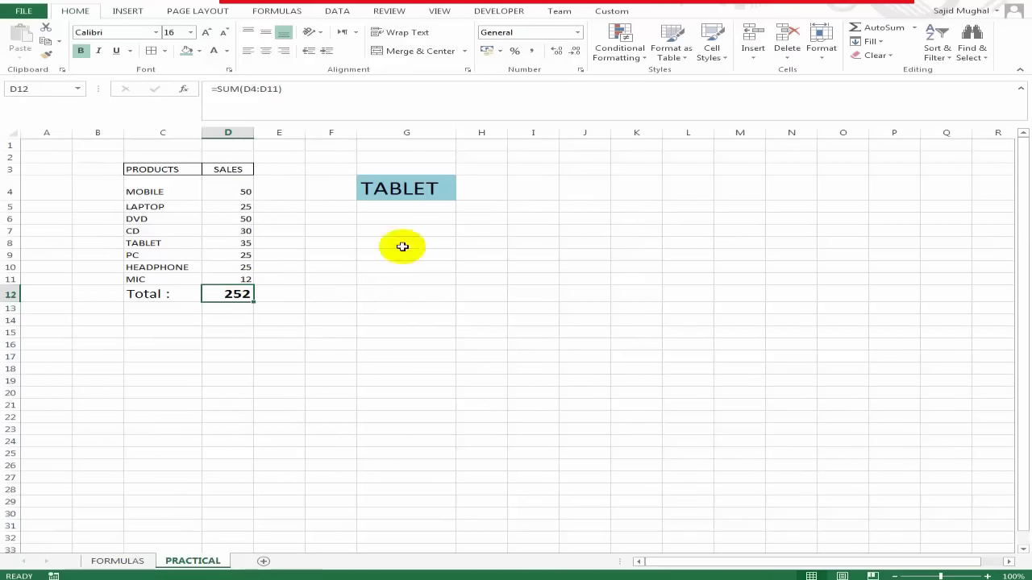
left_click(403, 207)
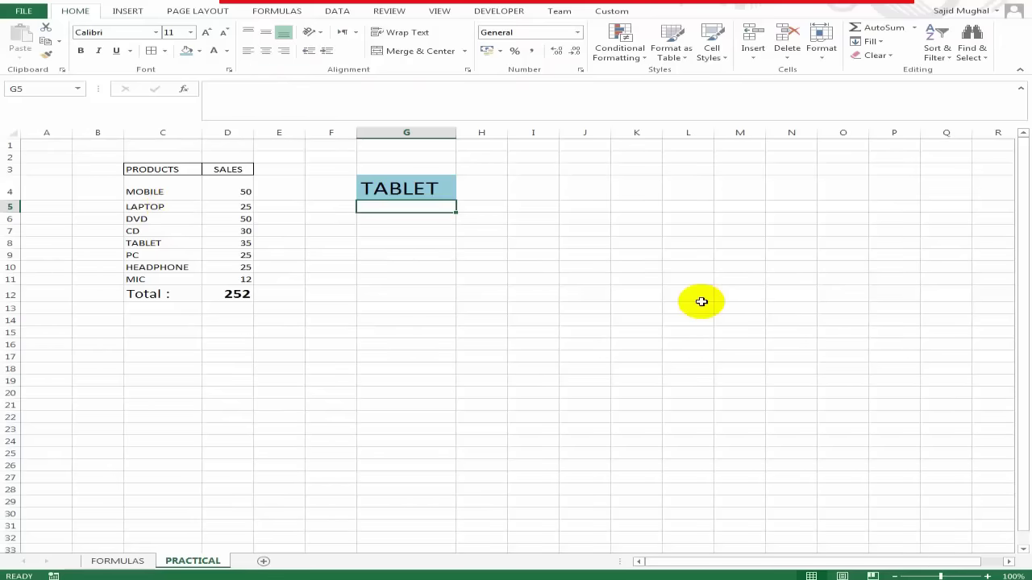
Enter =SUMIF($C$3:$D$11,G4,D3:D11) in G5, returning 35 for TABLET.
key("Up")
key("Down")
type("=")
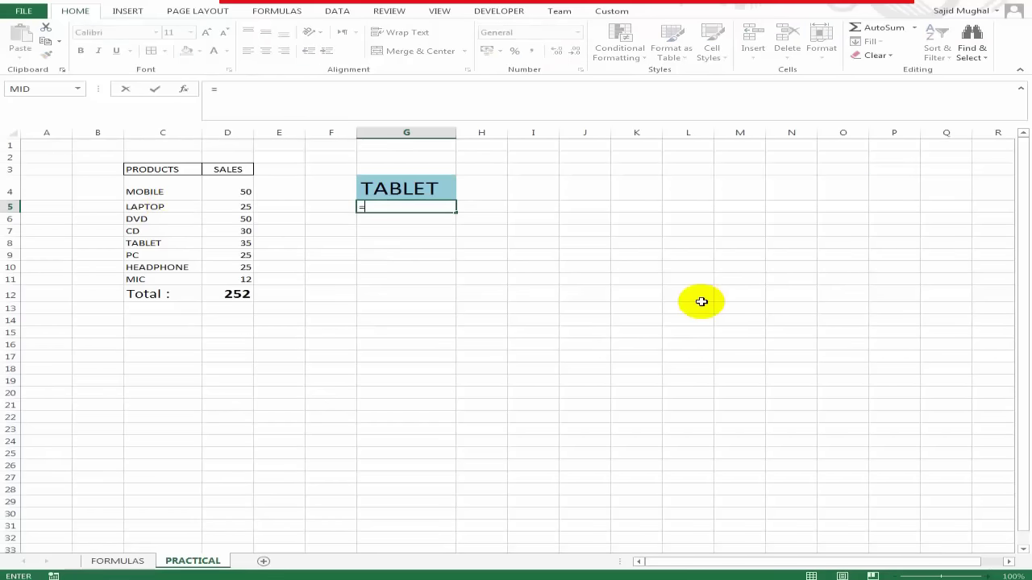
type("sumif(")
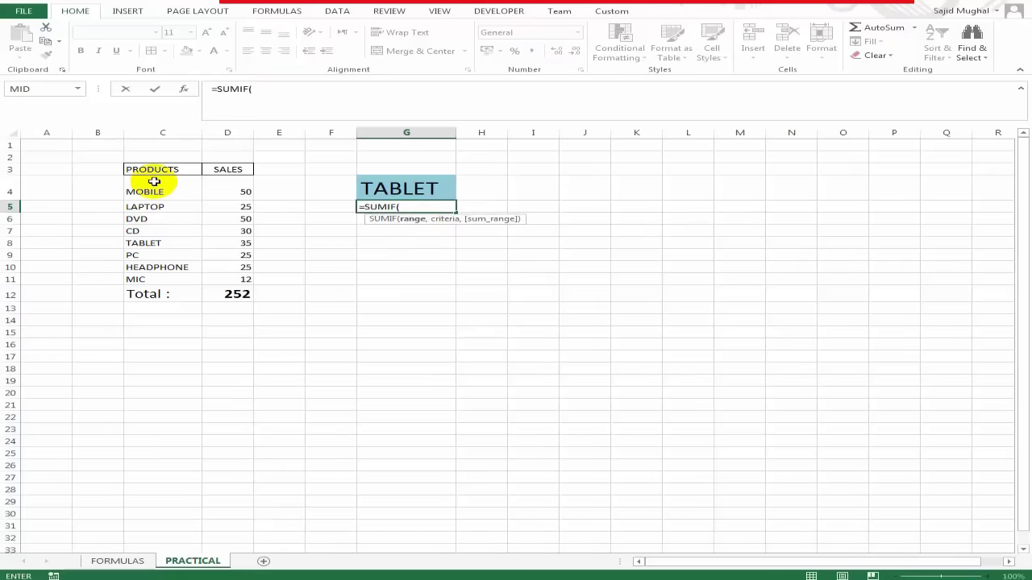
mouse_move(152, 170)
left_mouse_down()
mouse_move(228, 190)
mouse_move(246, 279)
left_mouse_up()
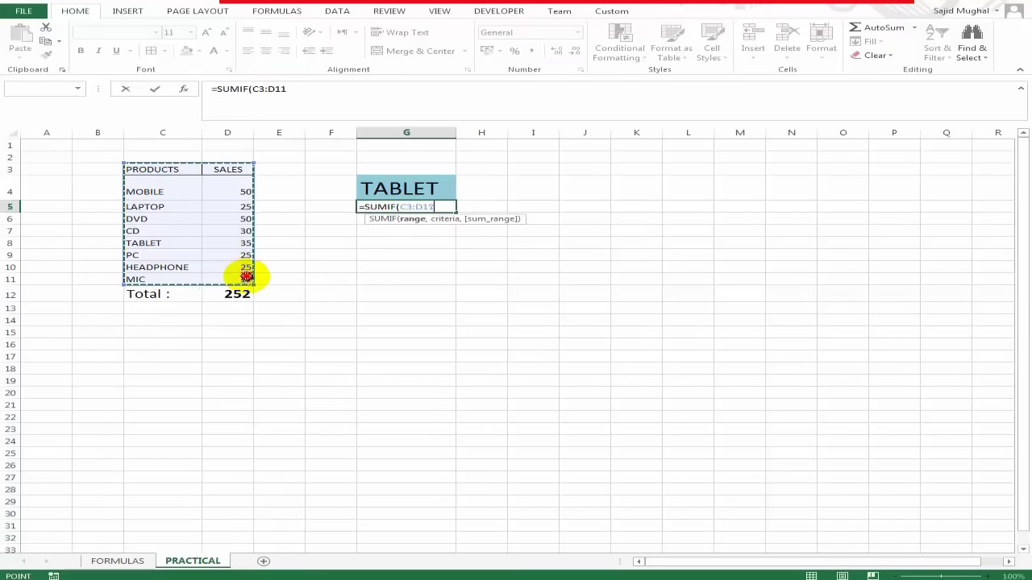
key("F4")
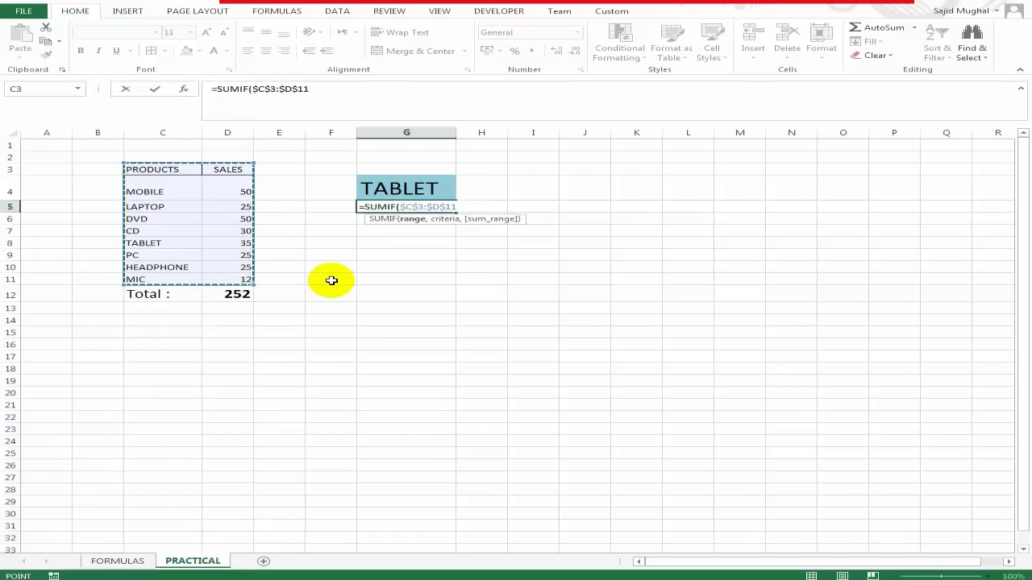
type(",G4,")
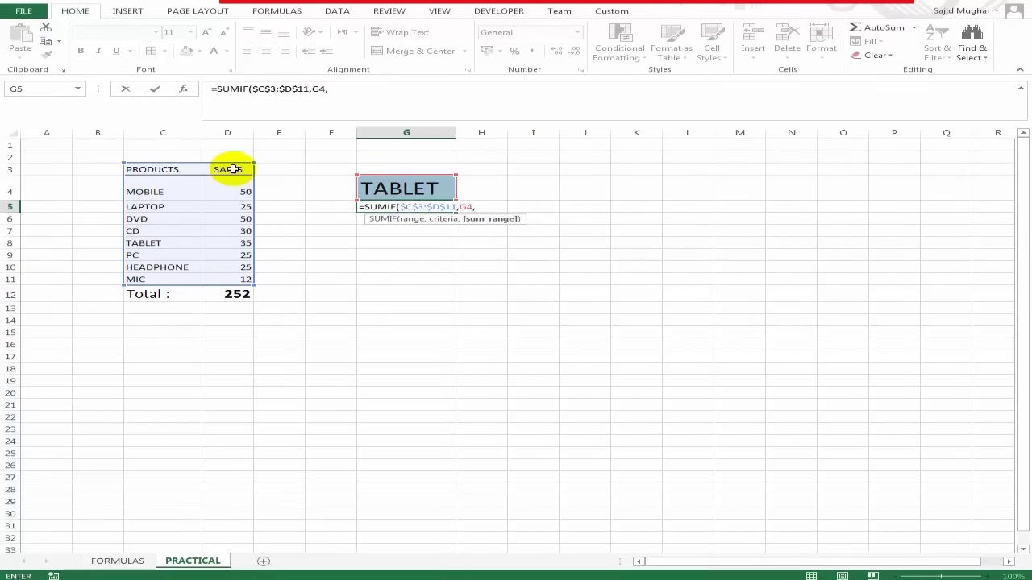
left_click_drag(229, 169, 234, 274)
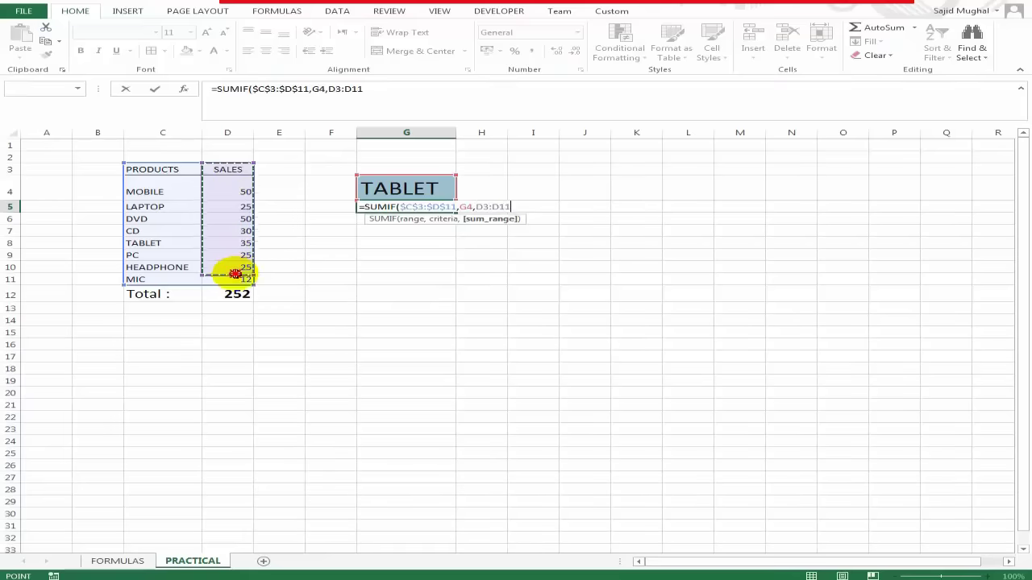
key("Return")
key("Up")
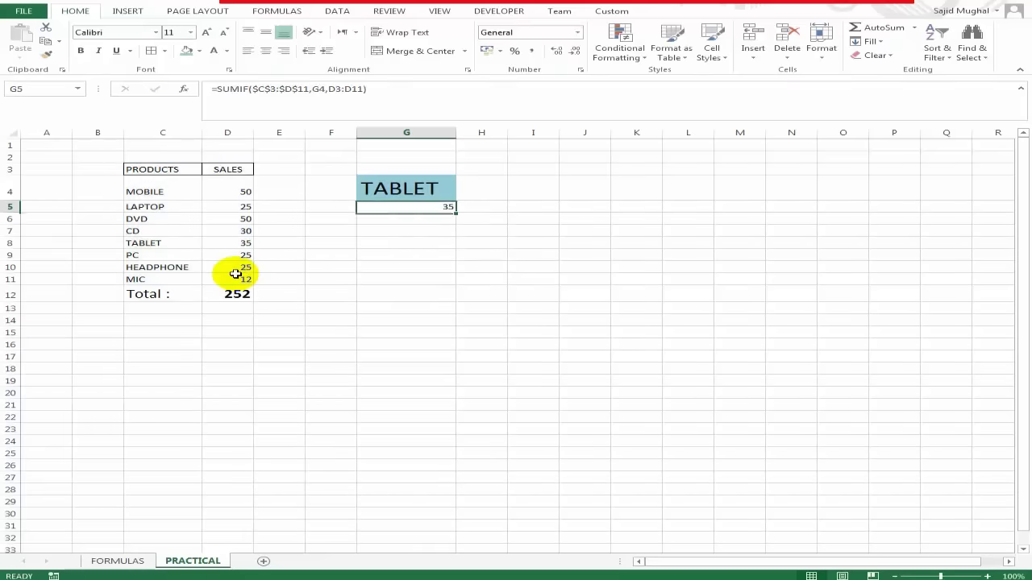
key("Up")
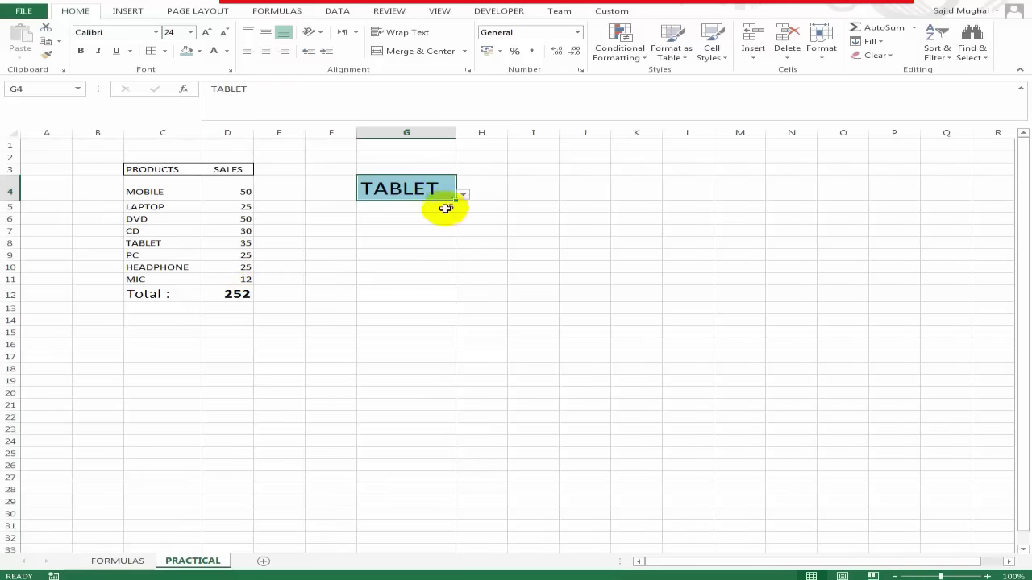
Enlarge the SUMIF result in G5 to 22-point font.
left_click(439, 207)
left_click(207, 33)
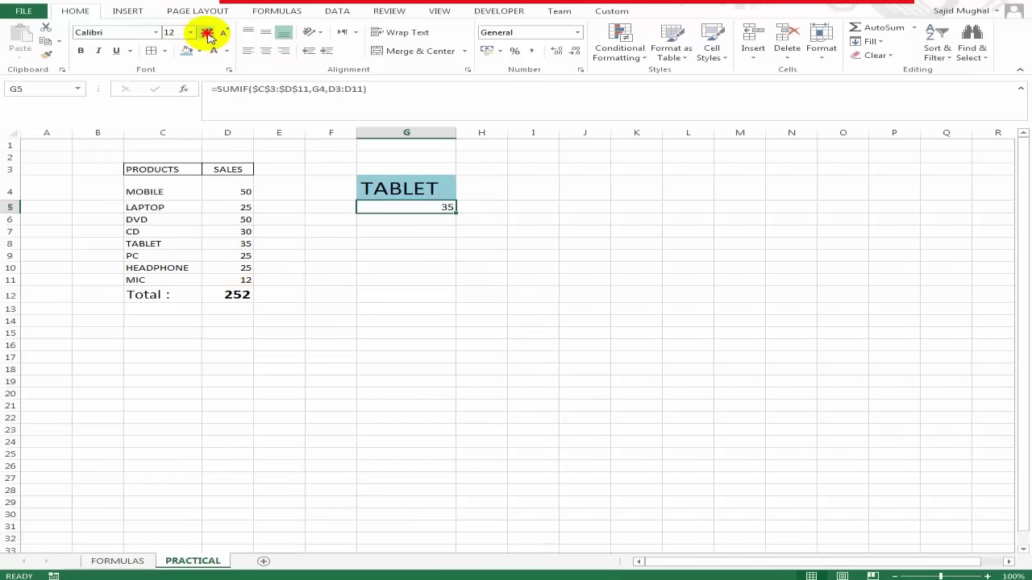
left_click(207, 33)
left_click(207, 33)
left_click(208, 33)
left_click(207, 33)
left_click(207, 33)
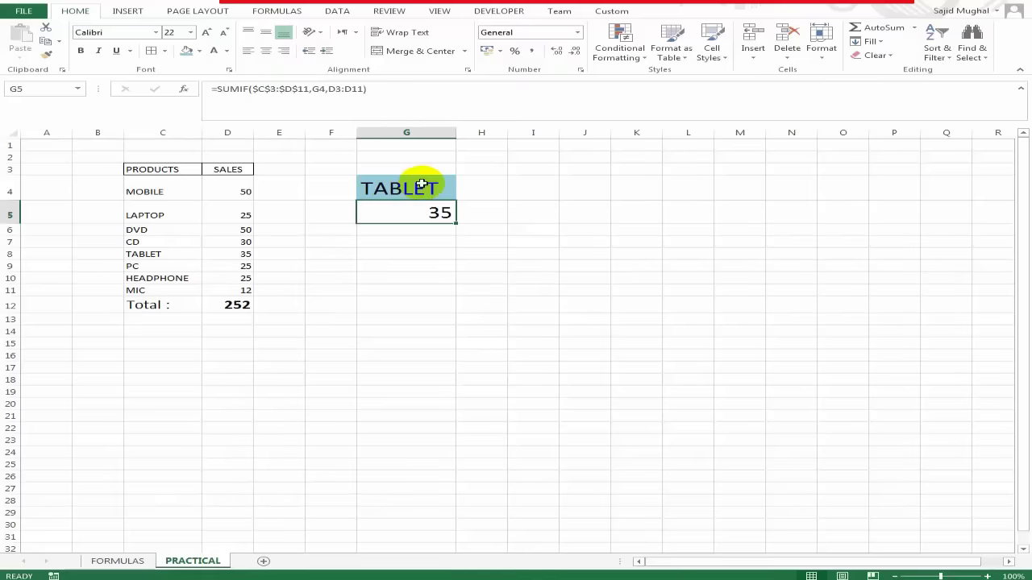
Pick LAPTOP then HEADPHONE in G4 and autofit column G to the width.
left_click(452, 197)
left_click(462, 197)
left_click(413, 212)
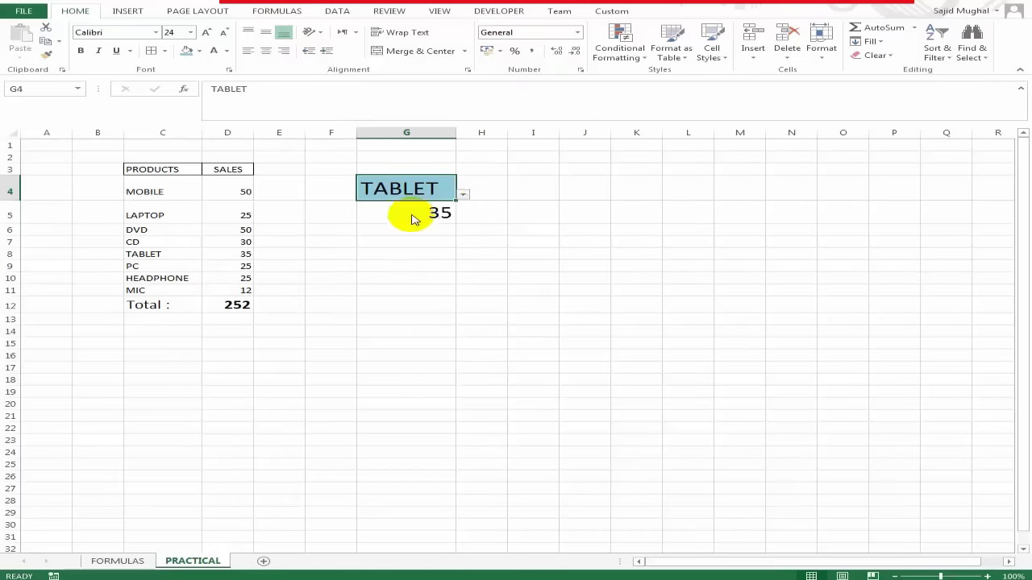
left_click(466, 197)
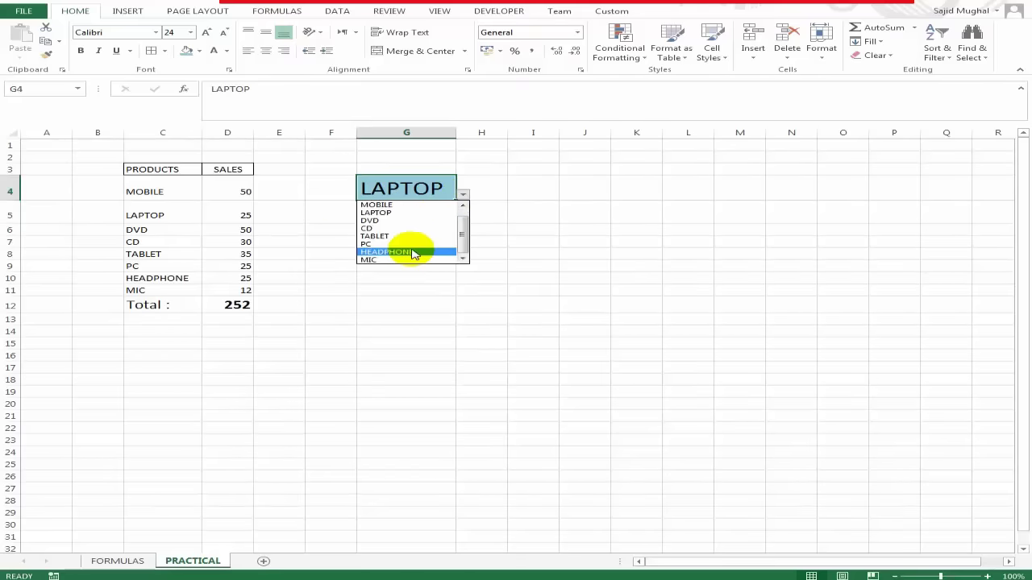
double_click(411, 251)
left_click(440, 197)
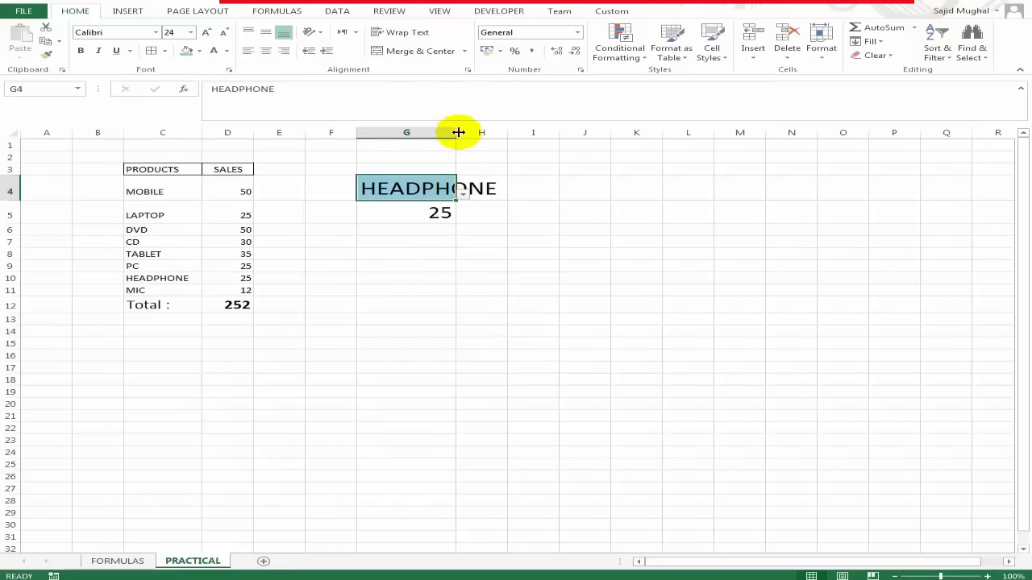
double_click(457, 132)
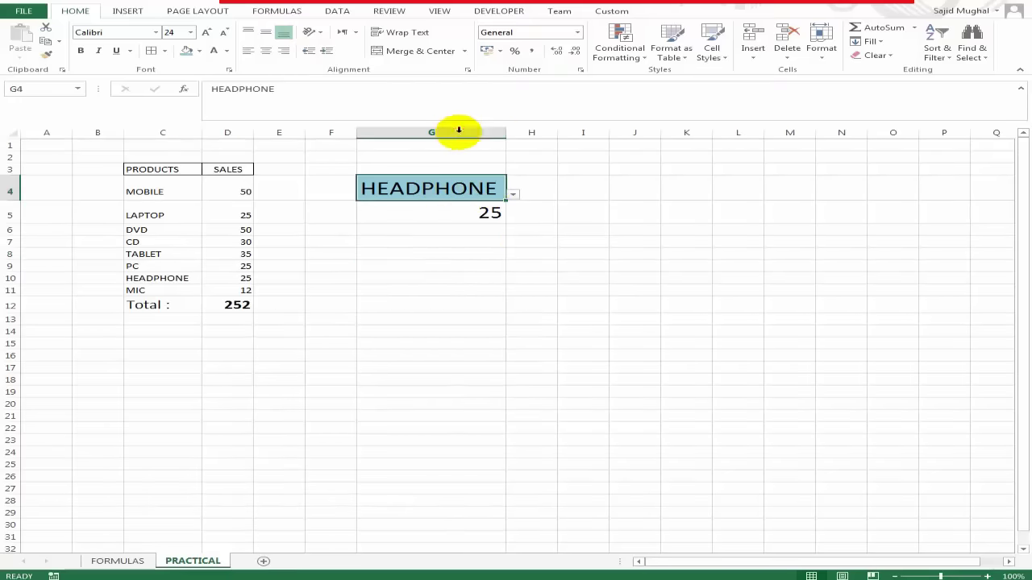
Cycle G4 through DVD, LAPTOP and MOBILE, then centre G5's result showing 50.
left_click(514, 196)
left_click(453, 221)
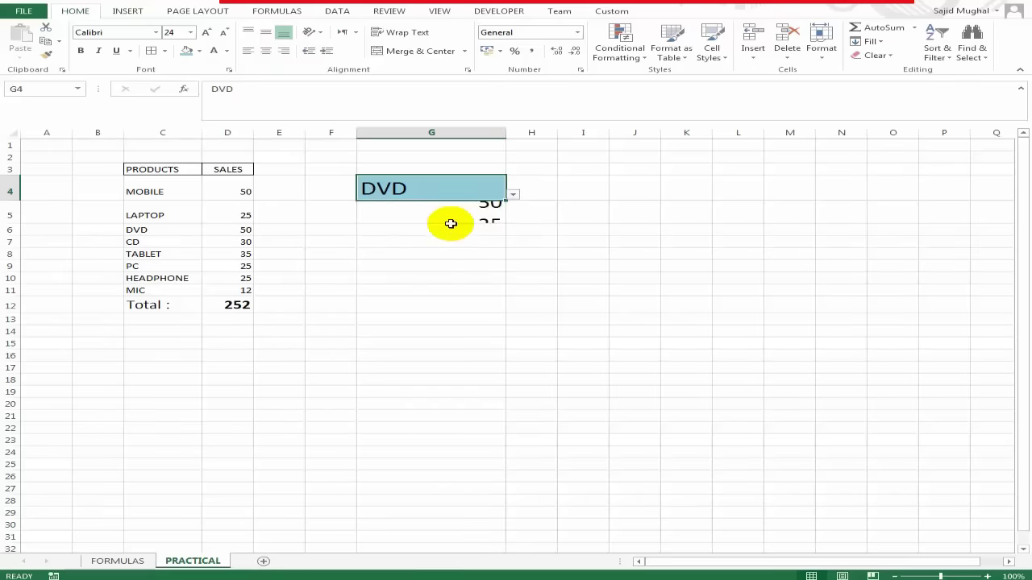
left_click(514, 196)
left_click(438, 213)
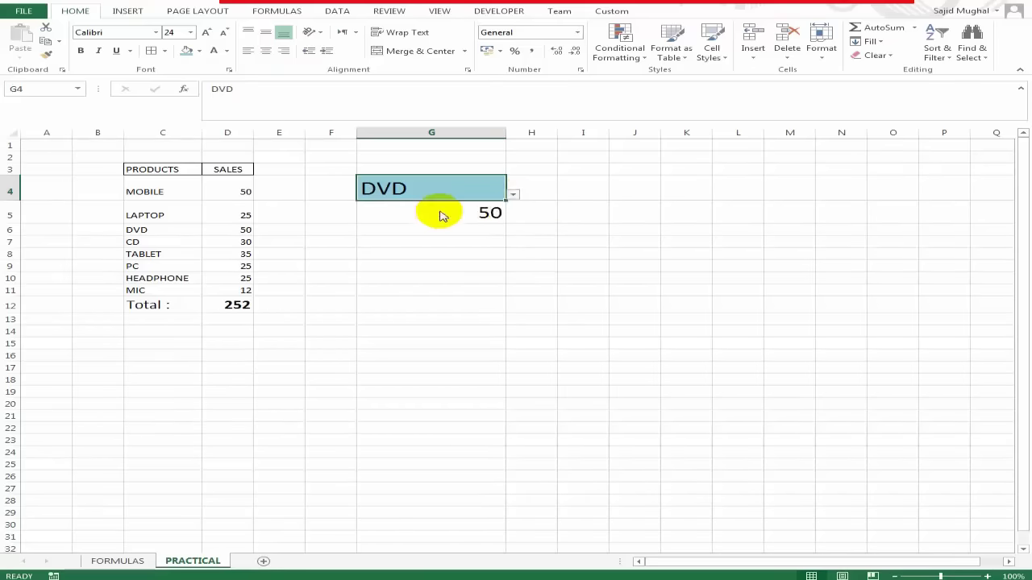
left_click(513, 196)
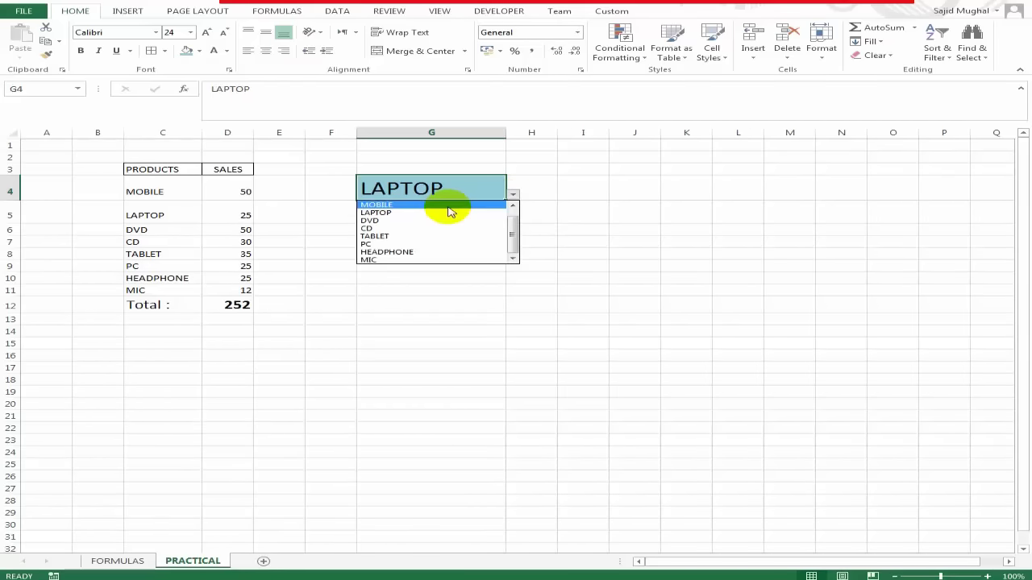
left_click(447, 205)
left_click(459, 214)
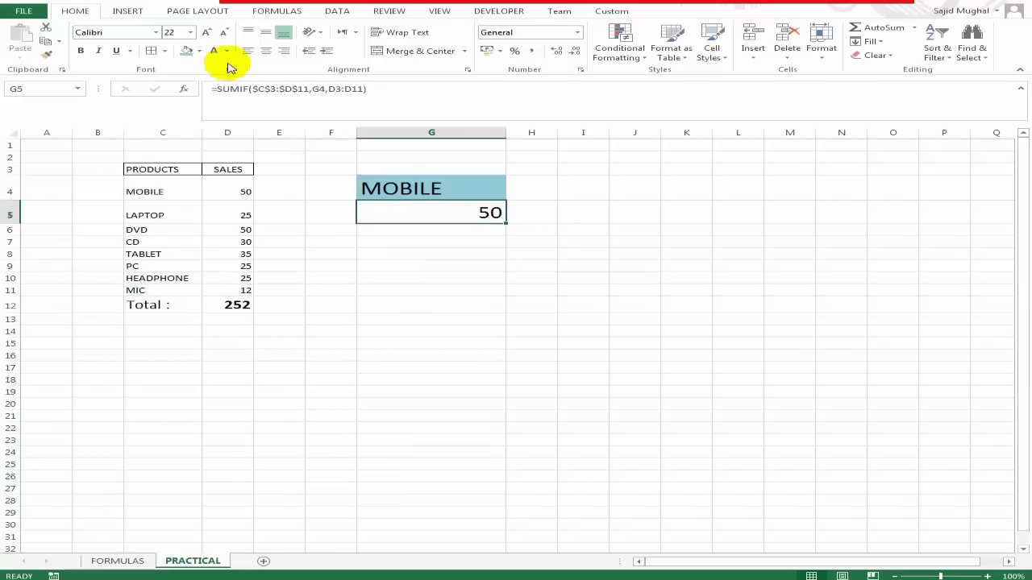
left_click(267, 51)
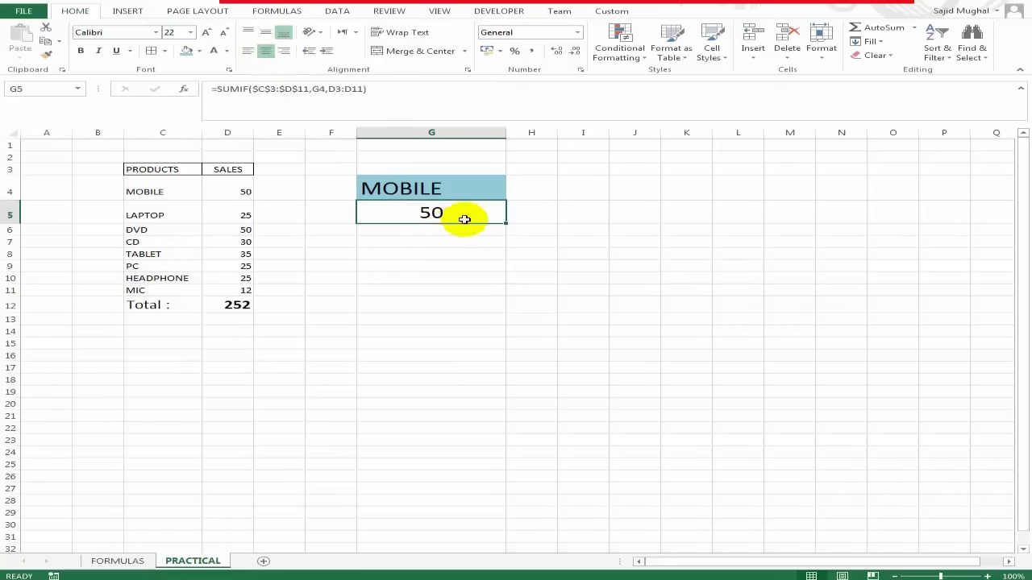
left_click(120, 560)
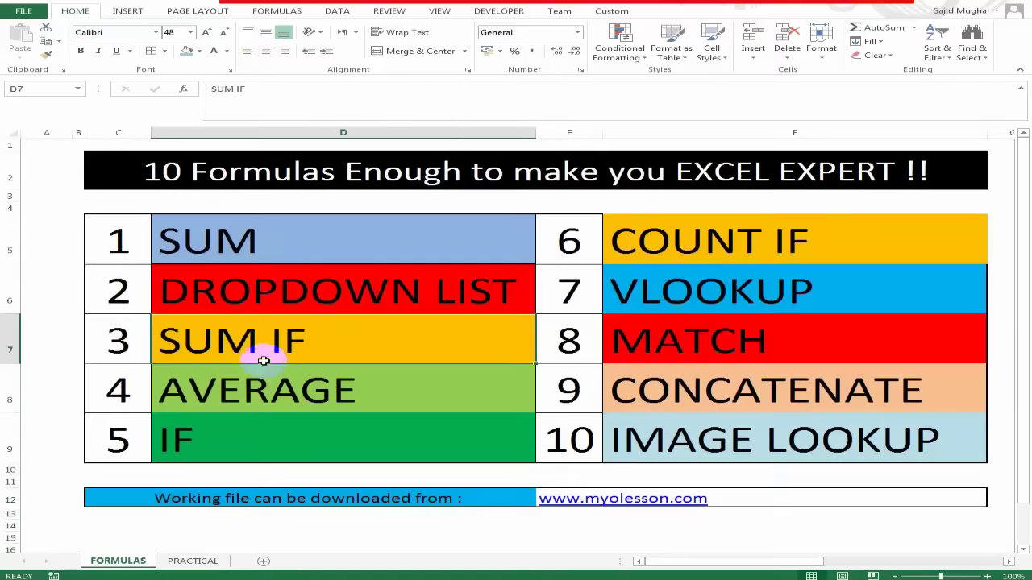
On PRACTICAL, label C13 'Average' beneath the Total row.
left_click(347, 391)
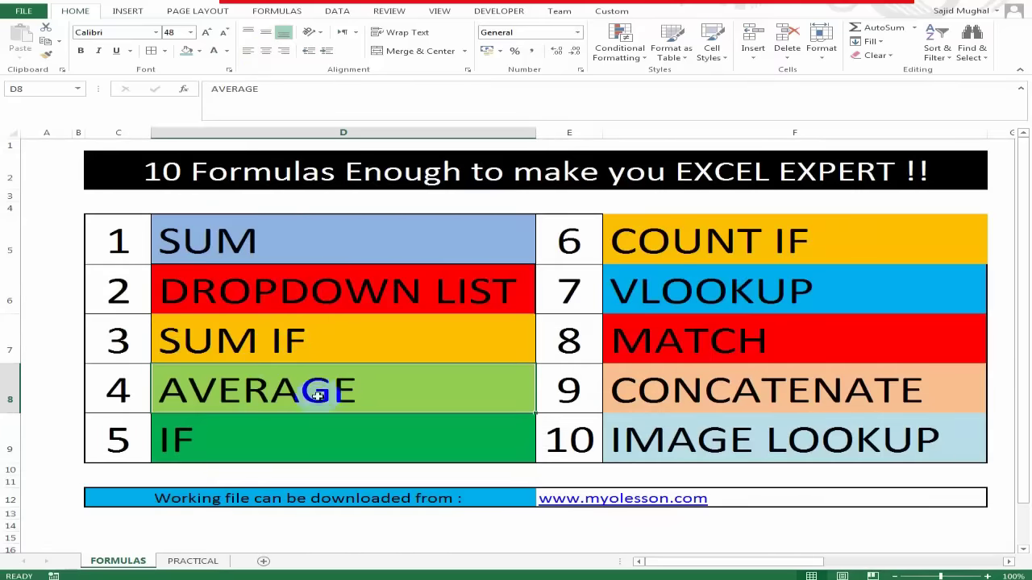
left_click(177, 560)
left_click(246, 307)
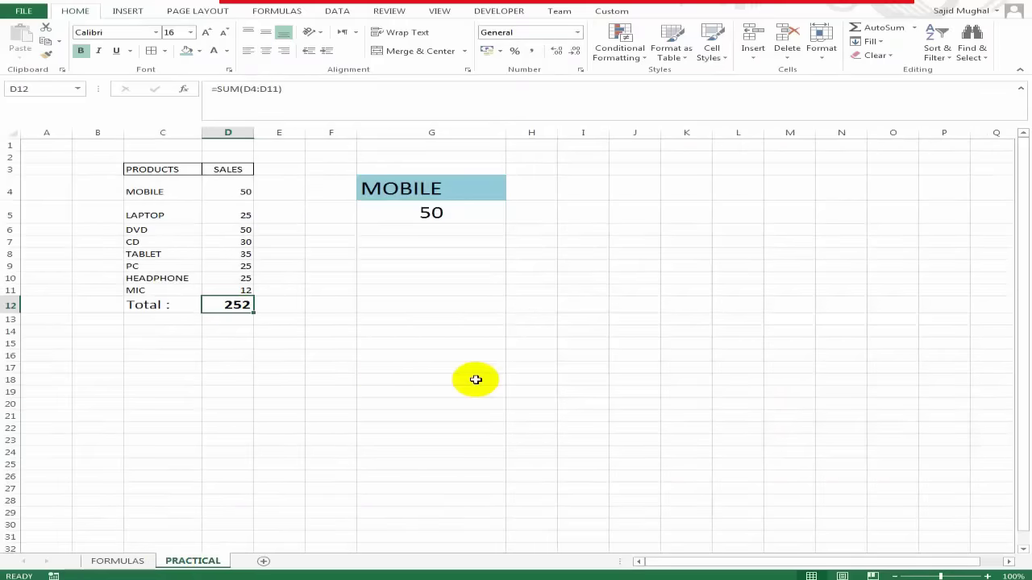
key("Return")
key("Left")
type("A")
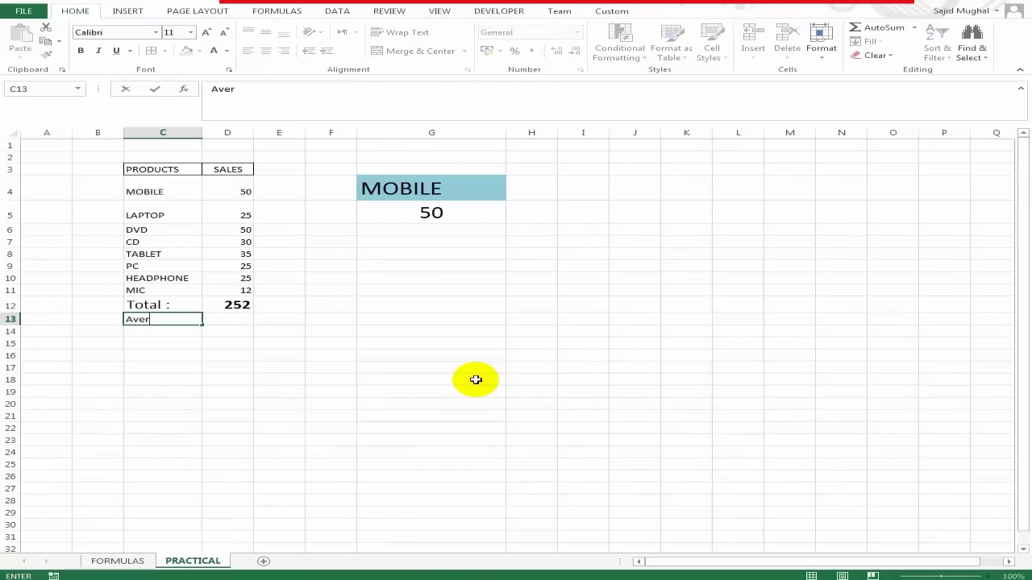
key("Return")
Enter =AVERAGE(D4:D11) in D13, giving an average of 33.
key("Up")
key("Right")
type("=")
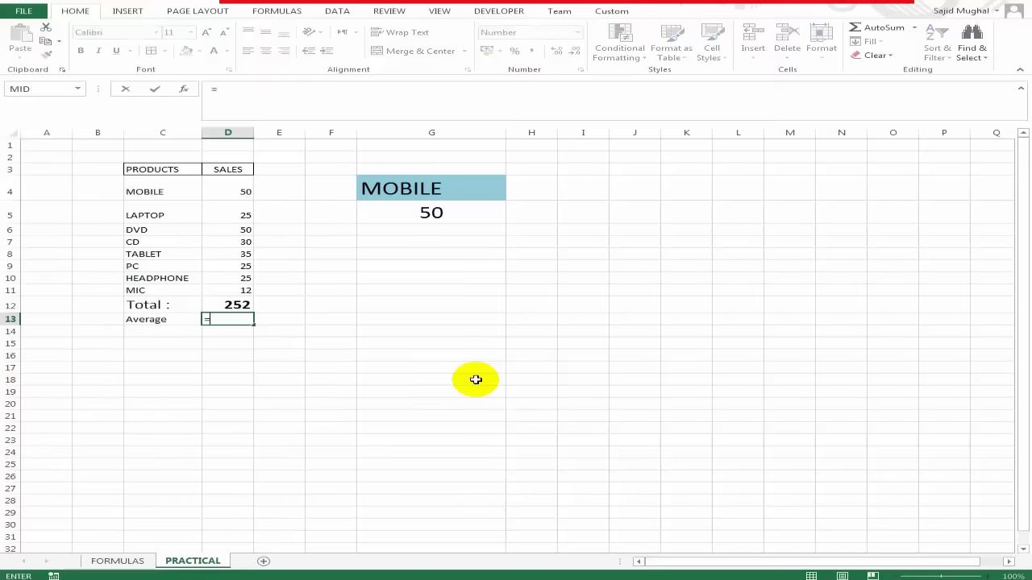
type("a")
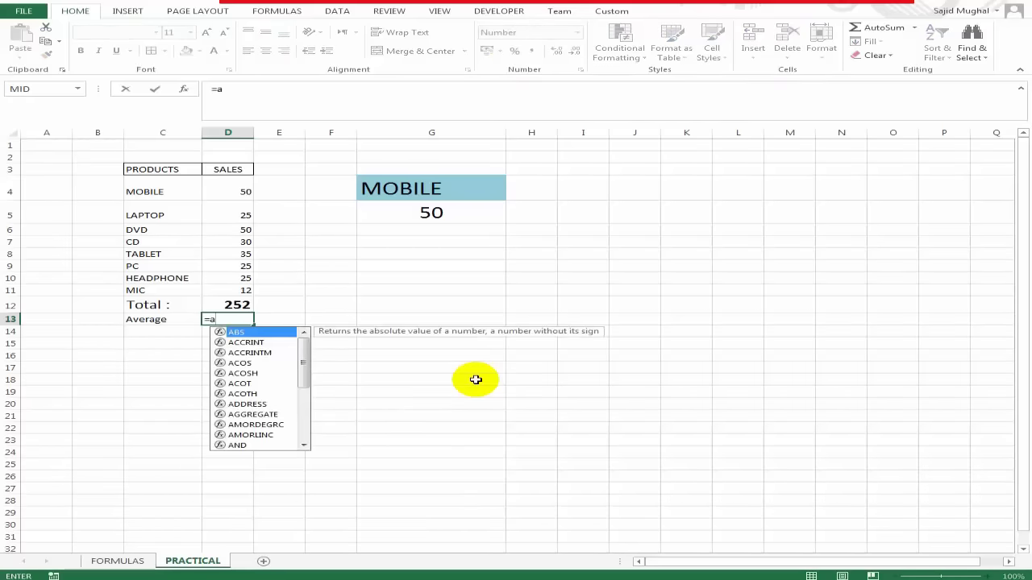
type("vera")
key("Tab")
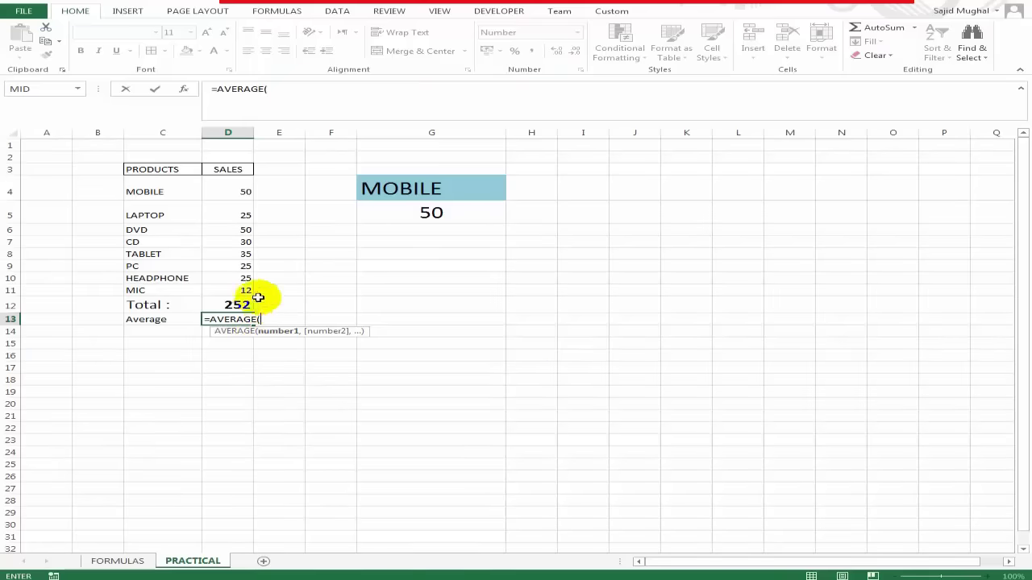
left_click_drag(244, 183, 238, 289)
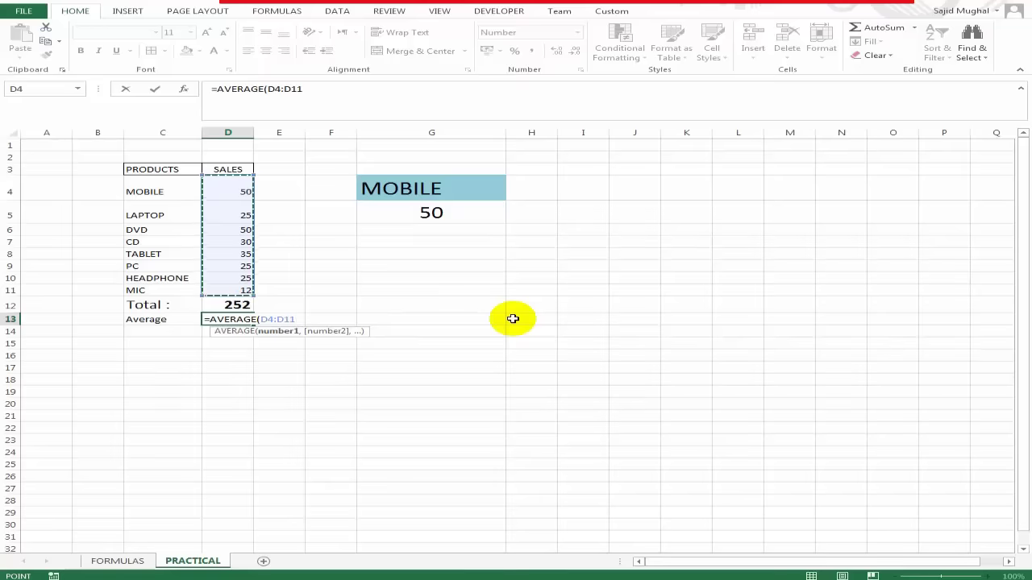
key("Return")
key("Up")
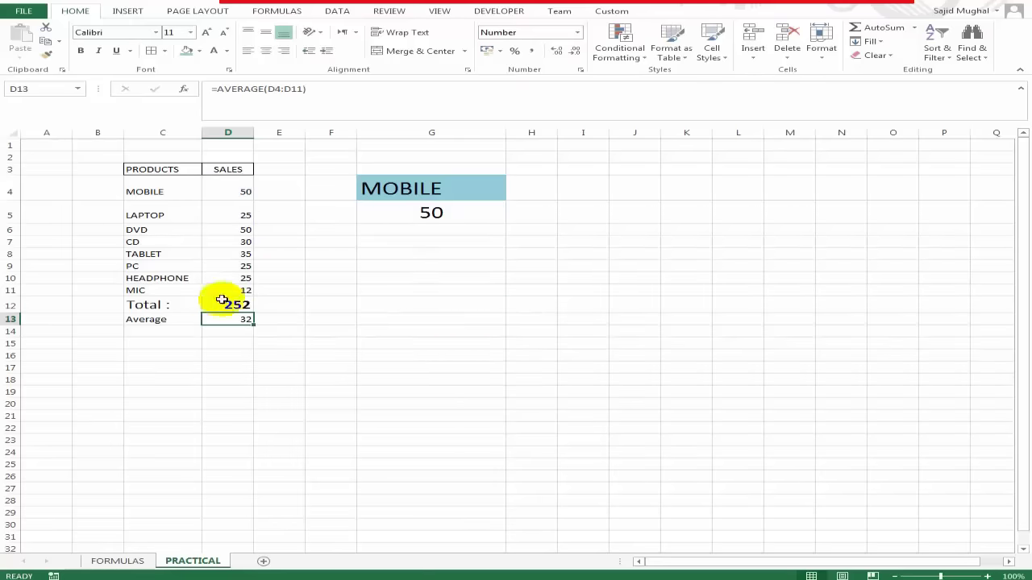
Set TABLET's sales in D8 to 50, then return to the FORMULAS sheet.
left_click(241, 253)
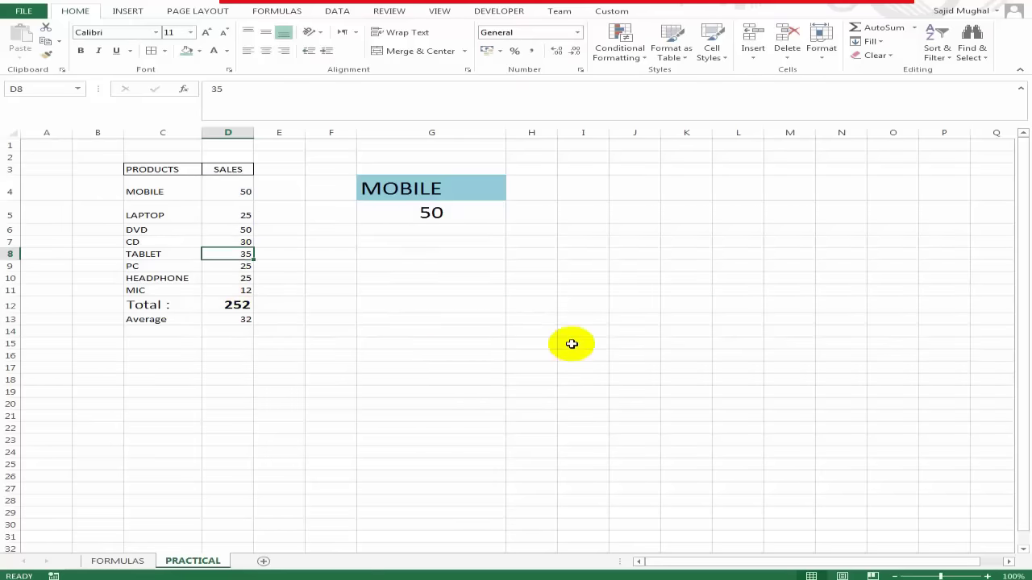
type("35")
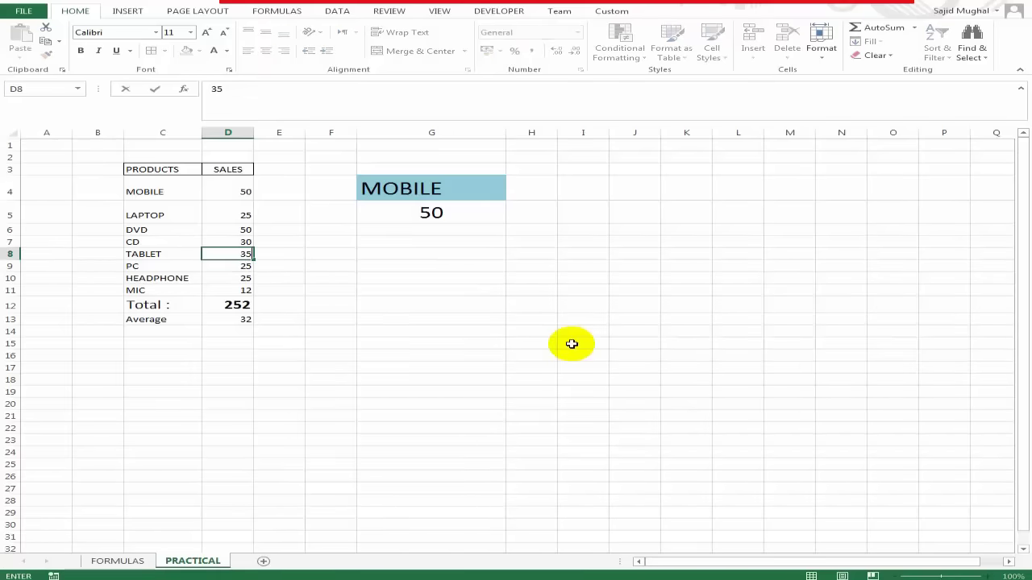
type("3")
key("Escape")
key("ctrl+z")
left_click(473, 212)
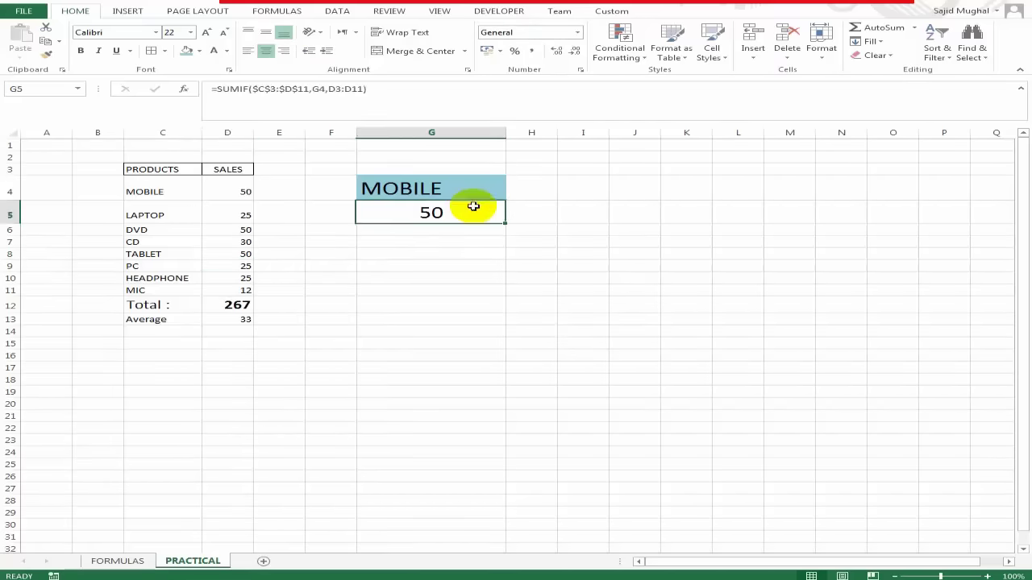
left_click(133, 560)
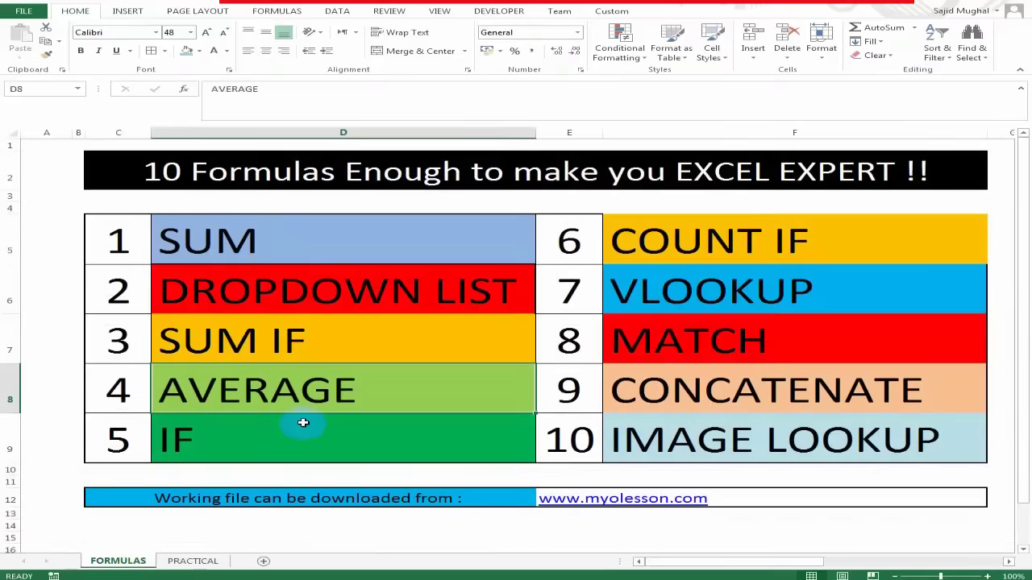
Back on PRACTICAL, select the empty cell G6 below the MOBILE total.
left_click(385, 341)
left_click(379, 387)
left_click(350, 447)
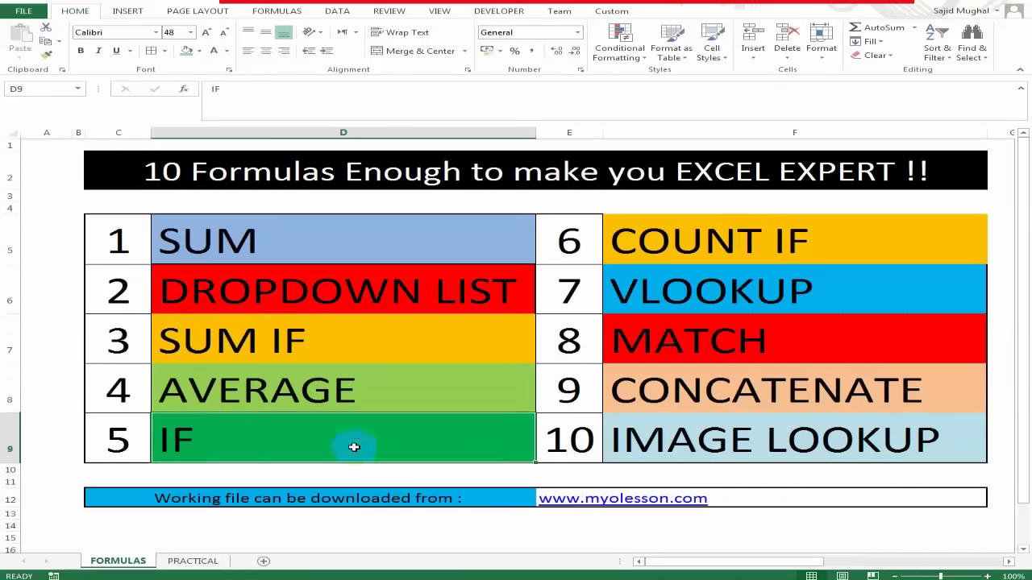
left_click(194, 560)
left_click(450, 246)
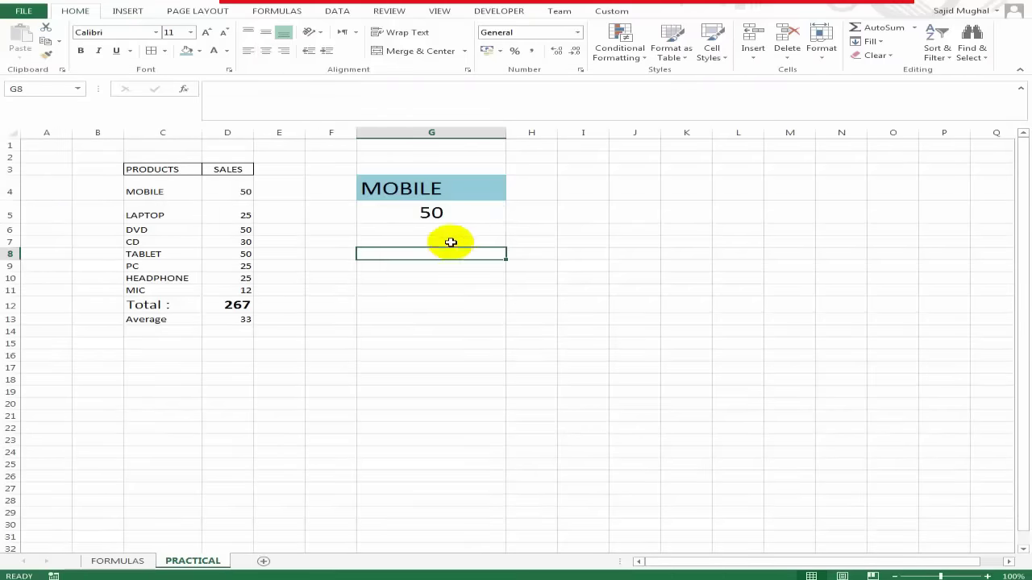
left_click(477, 216)
key("Return")
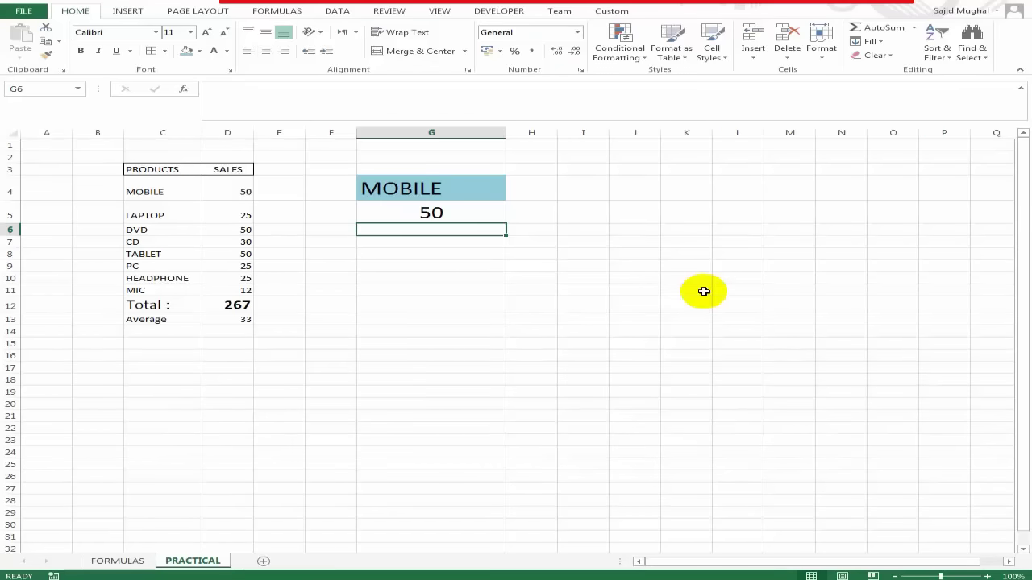
Review G5's SUMIF formula showing 50, ending on the empty cell G6.
key("Up")
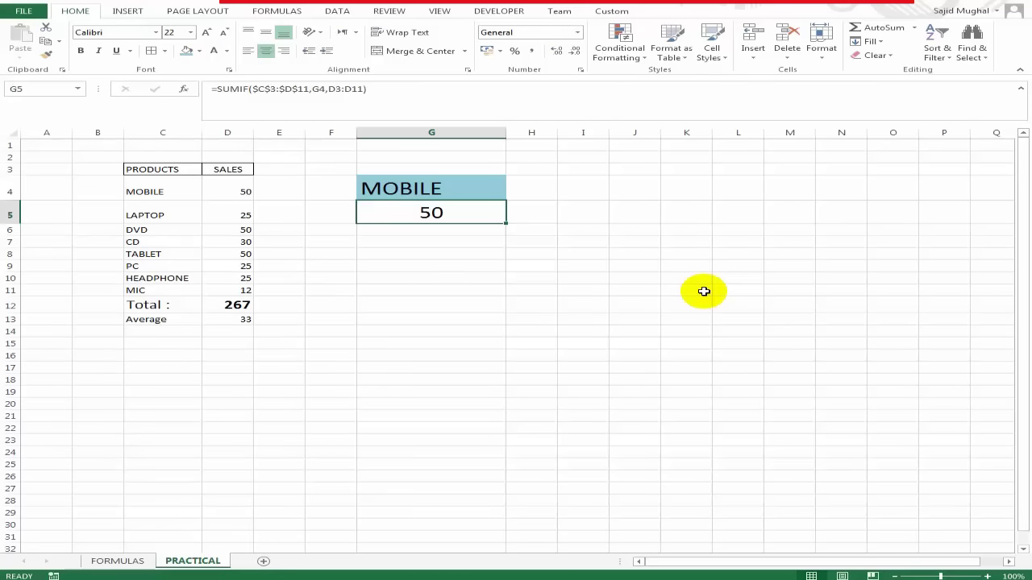
key("Down")
key("Up")
key("Down")
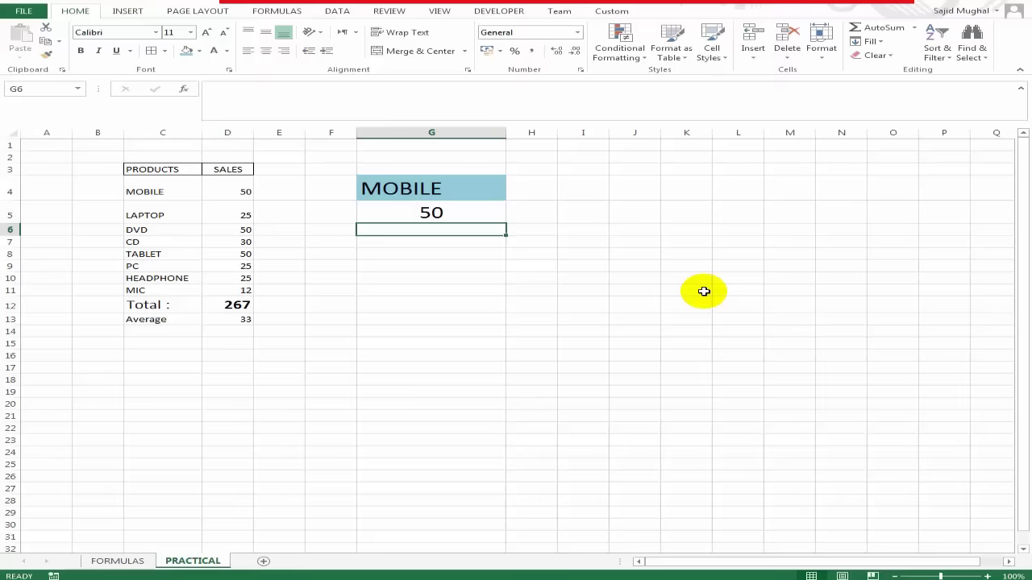
key("Up")
key("Down")
key("Up")
key("Down")
key("Up")
key("Down")
Enter =IF(D13>30,"Good","Poor") in G6, which displays Good for the 33 average.
type("=")
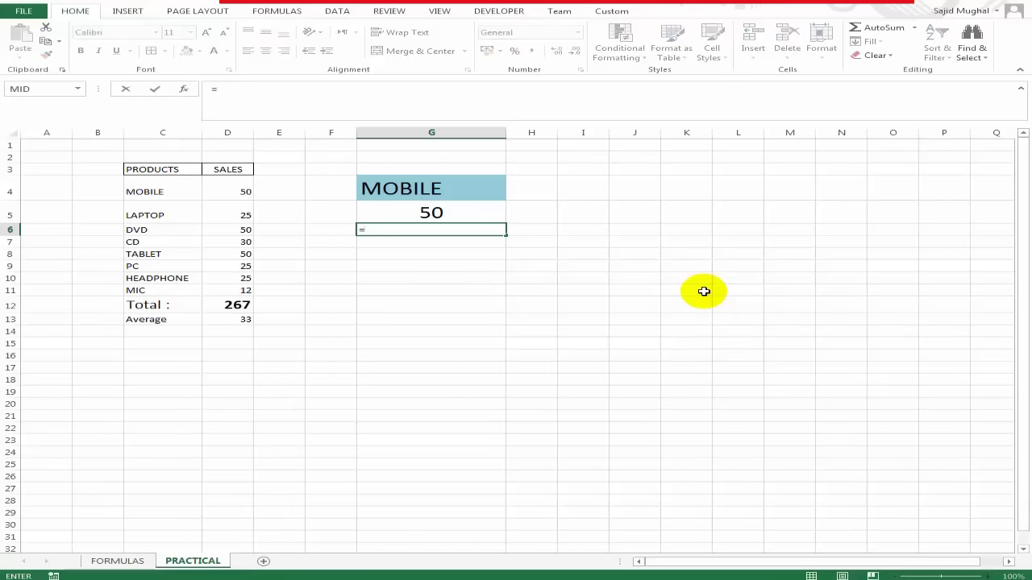
type("if")
key("Tab")
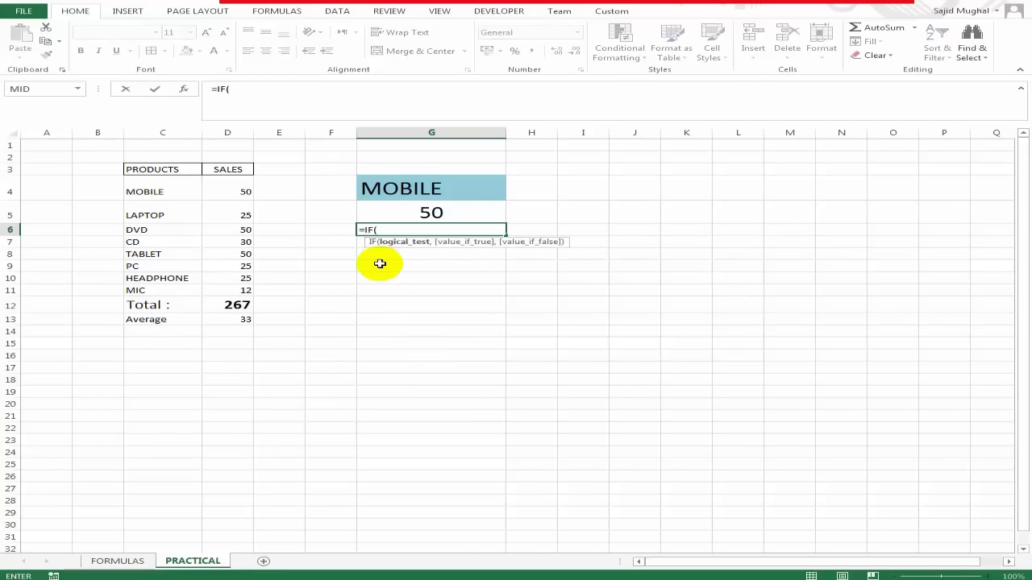
left_click(241, 320)
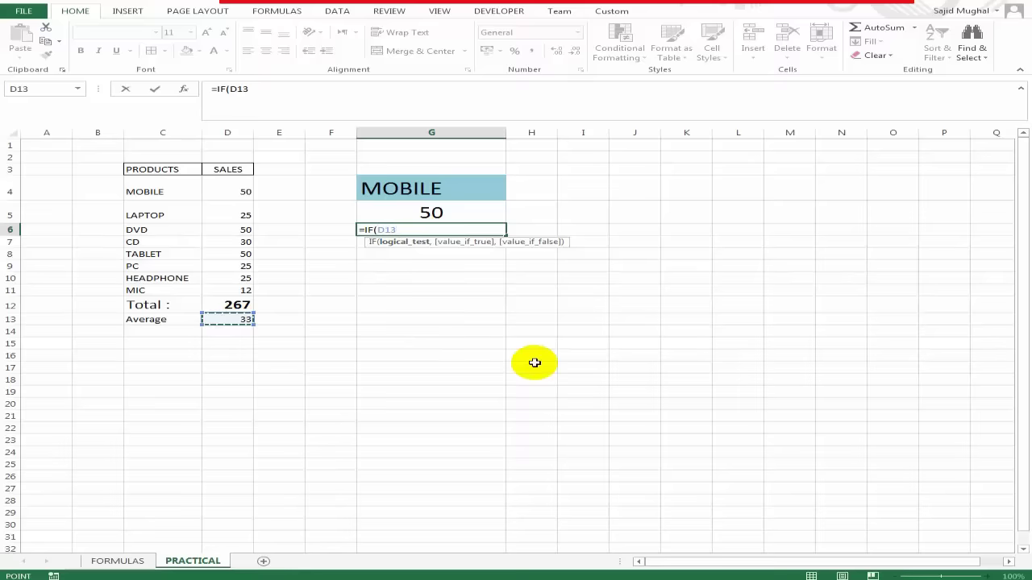
type(">30")
type(",")
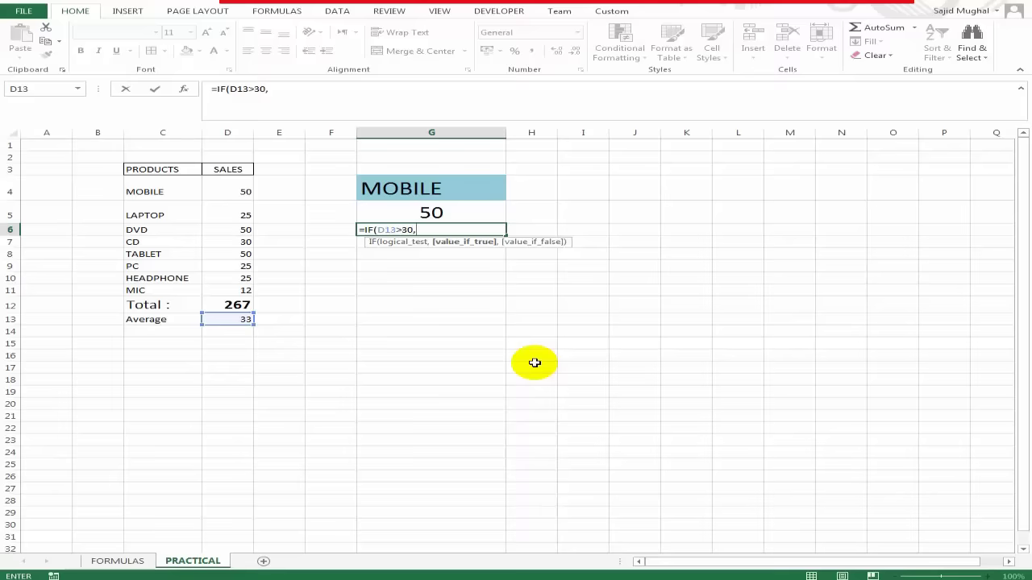
type("\"")
type("Good")
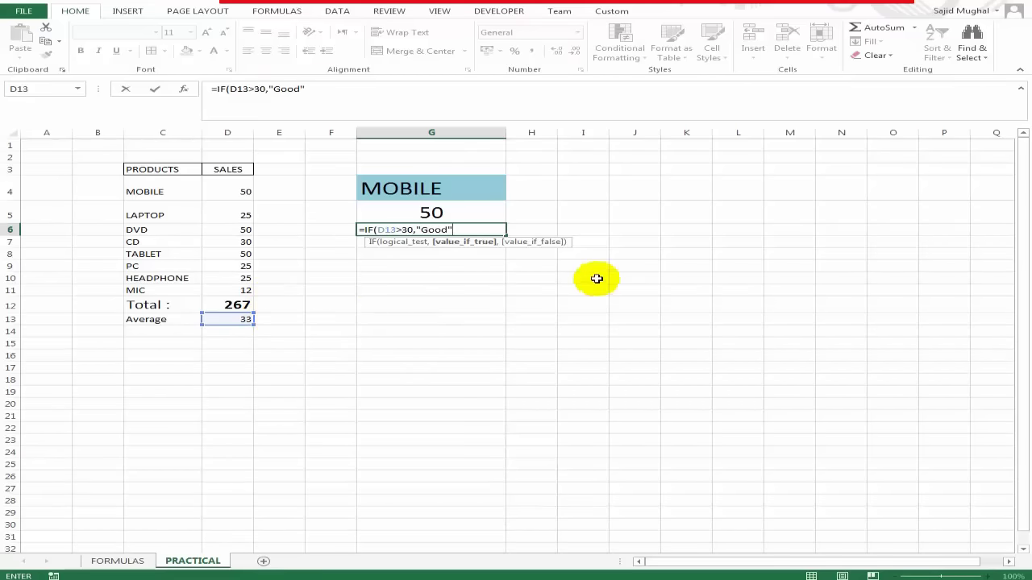
type(",\"Poor\"")
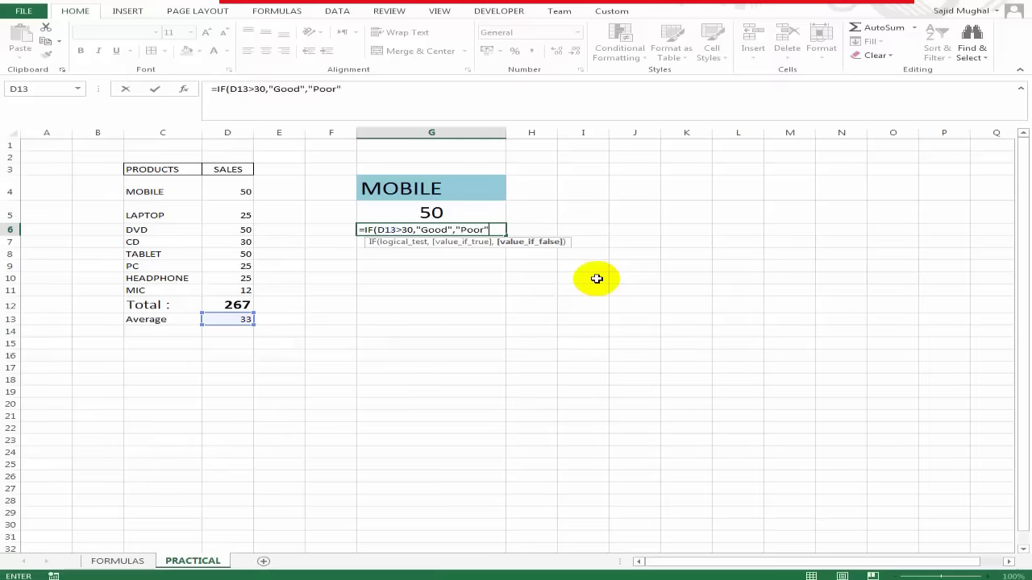
key("ctrl+Return")
key("Left")
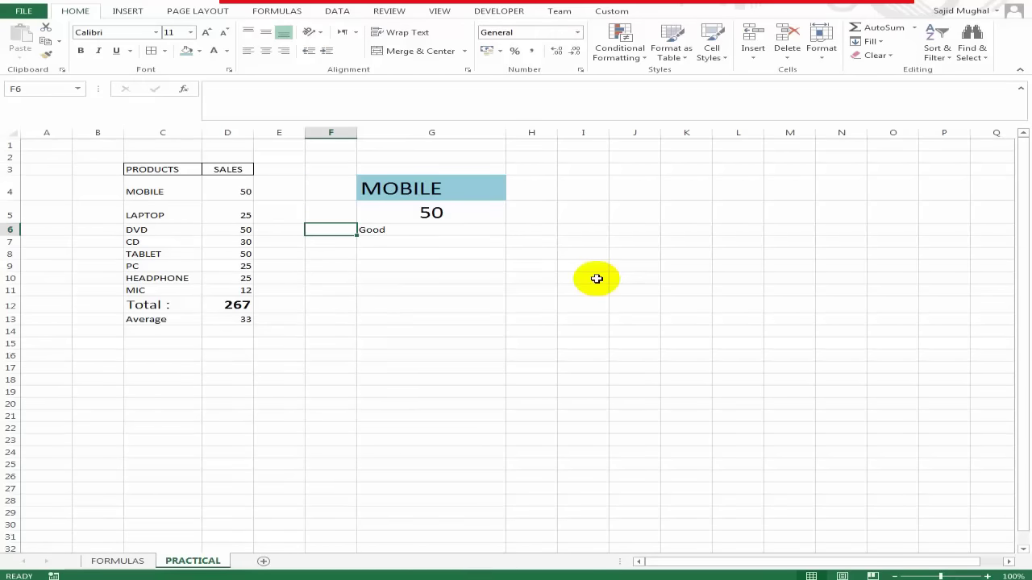
Label F6 'Remakrs' next to the remark cell.
type("Ra")
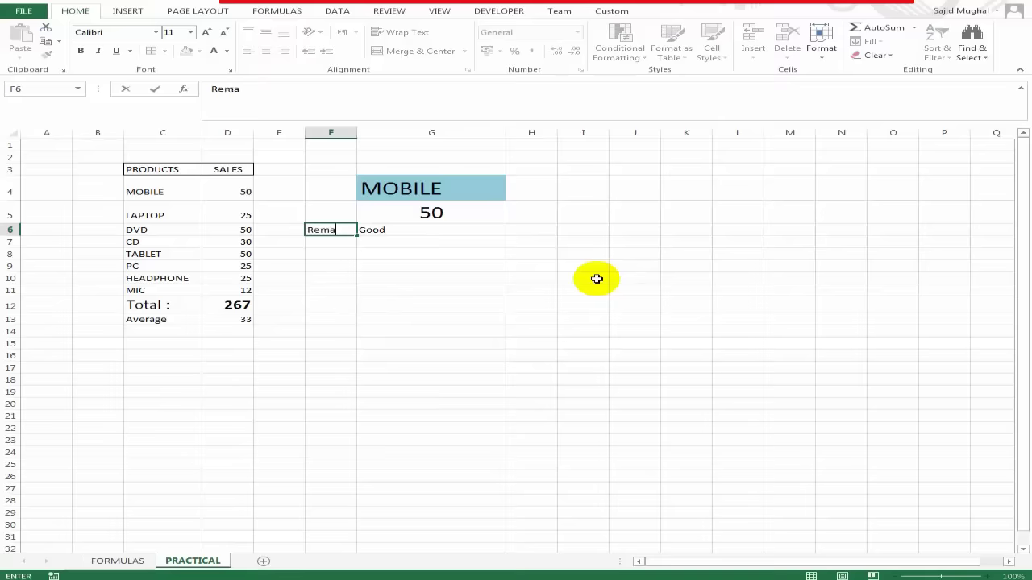
key("ctrl+Return")
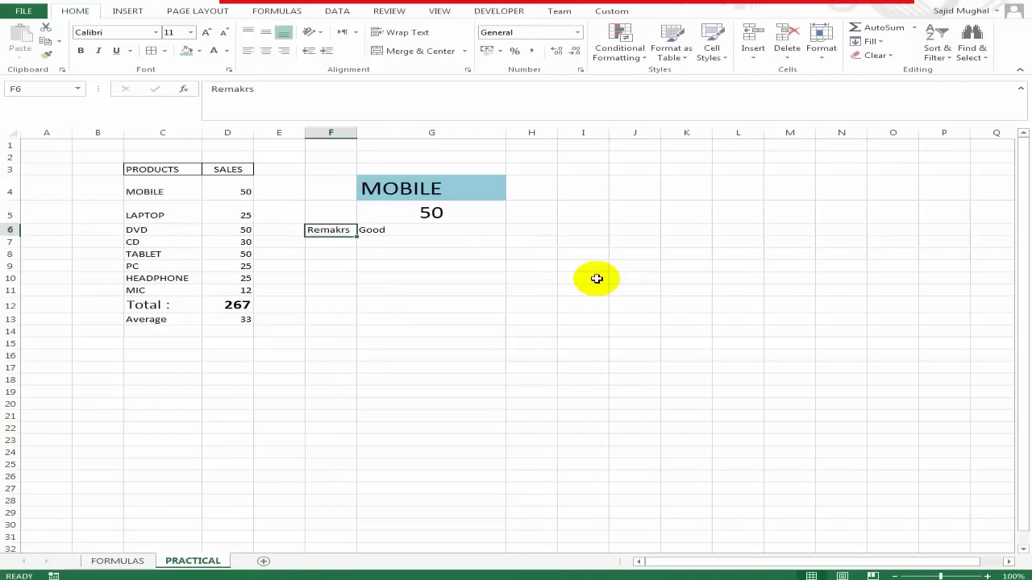
key("Right")
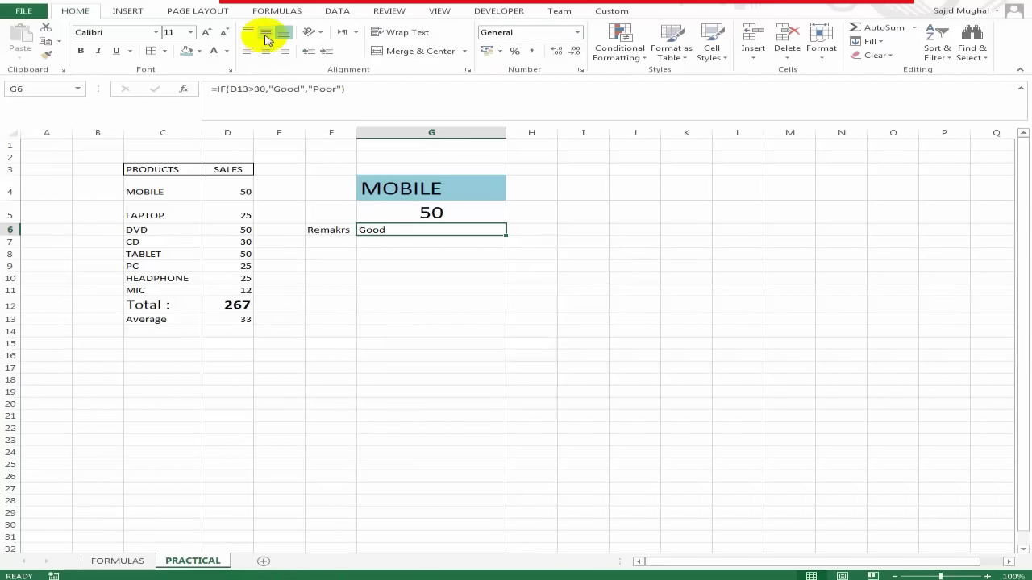
Give G6's Good remark a light-blue fill and enlarge its font to 20.
left_click(186, 52)
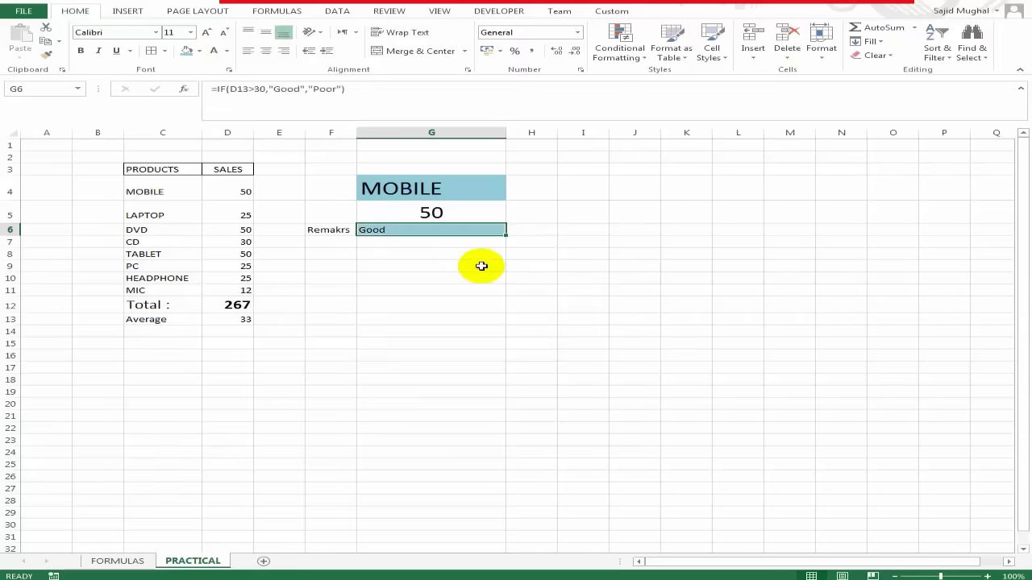
left_click(207, 34)
left_click(207, 34)
left_click(208, 34)
left_click(208, 34)
left_click(207, 33)
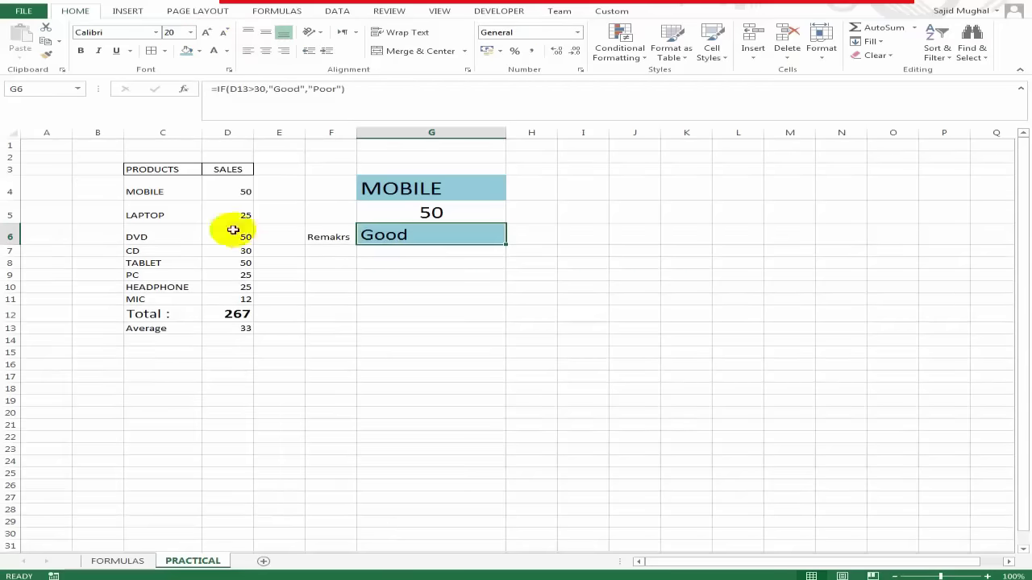
left_click(242, 324)
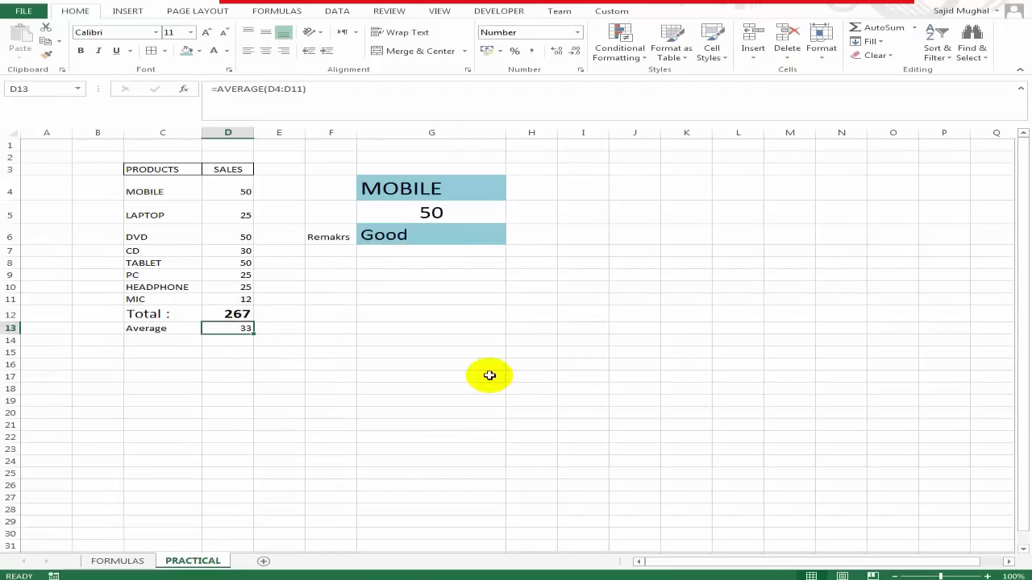
left_click(445, 234)
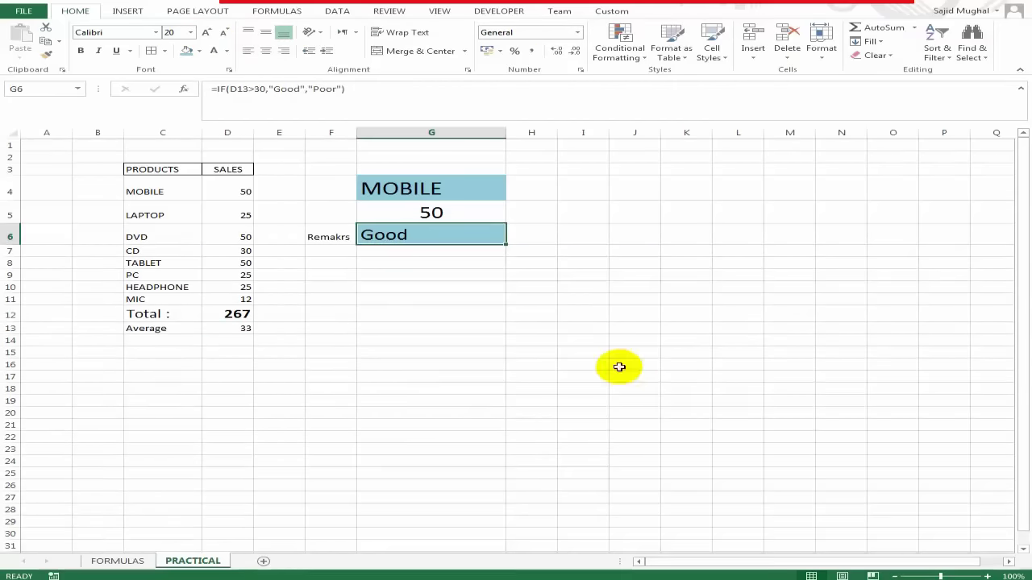
left_click(244, 274)
Test the remark by entering sales of 45 then 30 for TABLET and 30 for DVD.
key("Down")
key("Down")
key("Down")
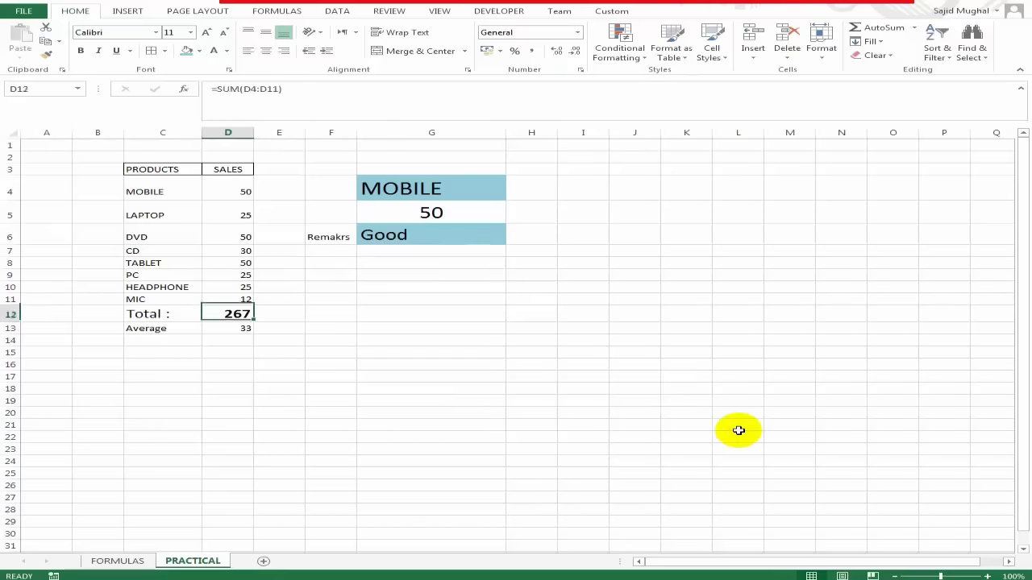
key("Down")
key("Up")
key("Up")
key("Up")
key("Up")
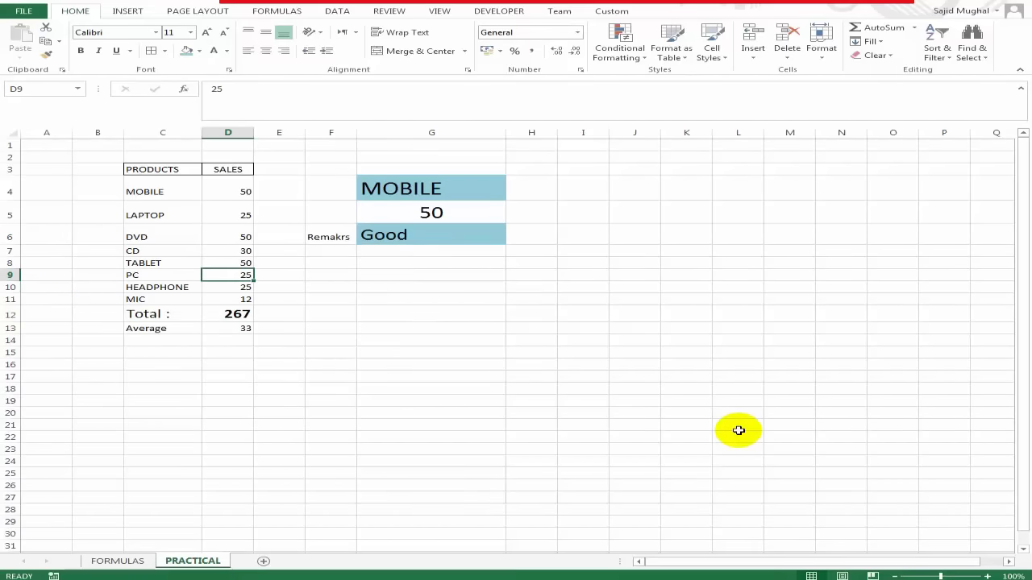
key("Up")
type("45")
key("Return")
key("Up")
type("30")
key("Return")
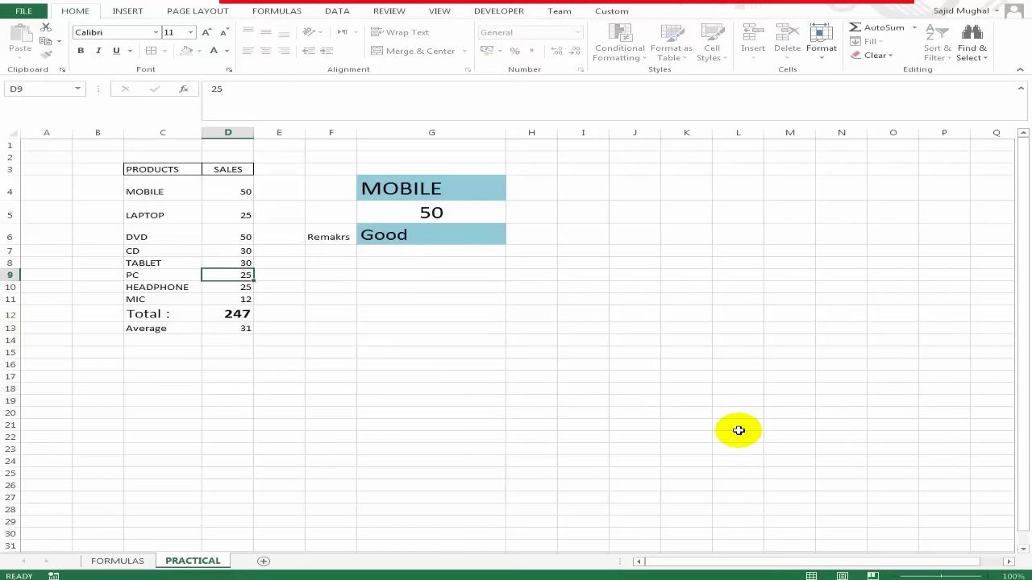
key("Up")
key("Up")
key("Up")
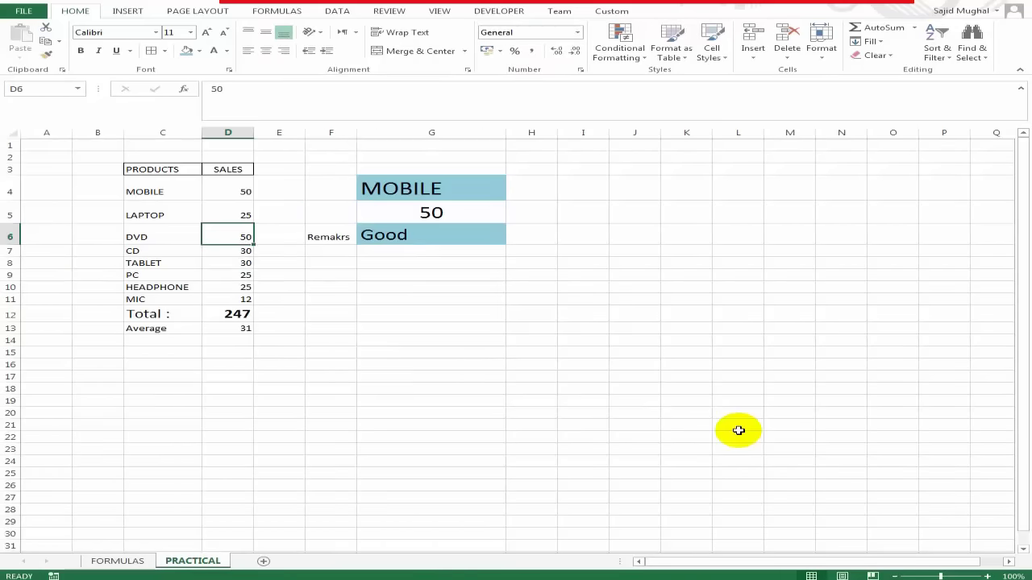
type("30")
key("Return")
key("Up")
Fill the Average cell D13 blue and restore TABLET's sales to 50, keeping the remark Good.
left_click(228, 328)
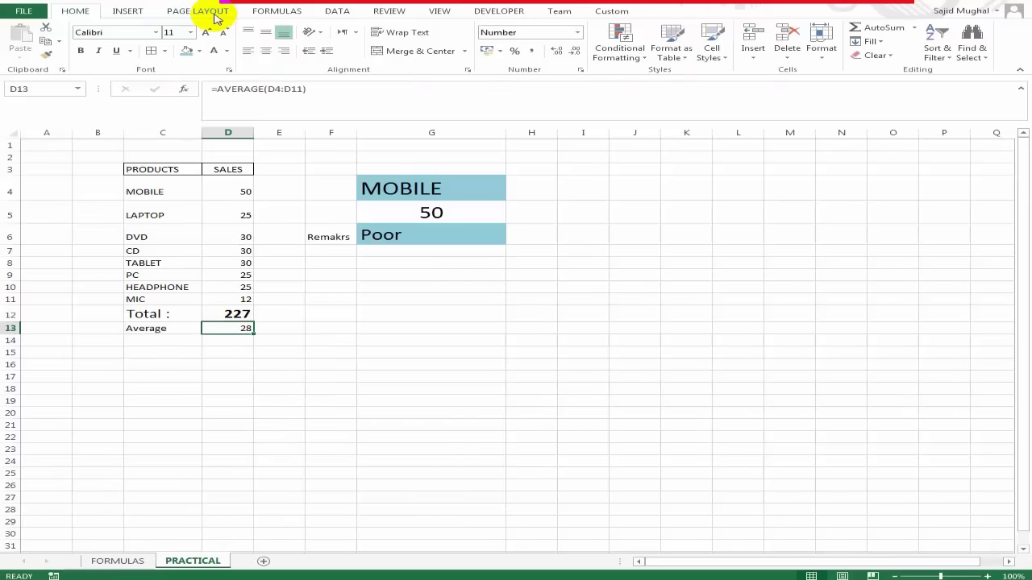
left_click(189, 51)
left_click(451, 232)
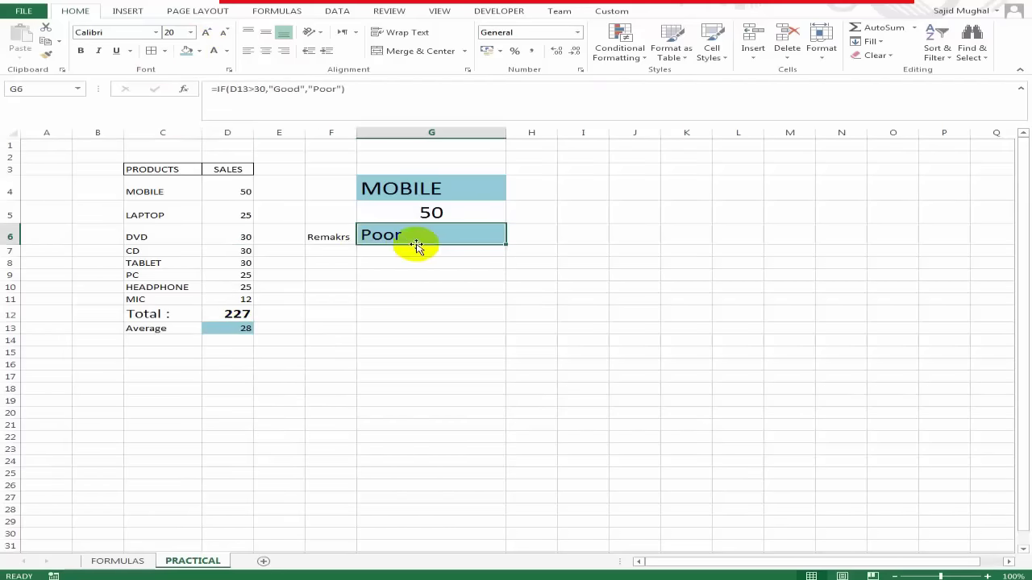
left_click(242, 262)
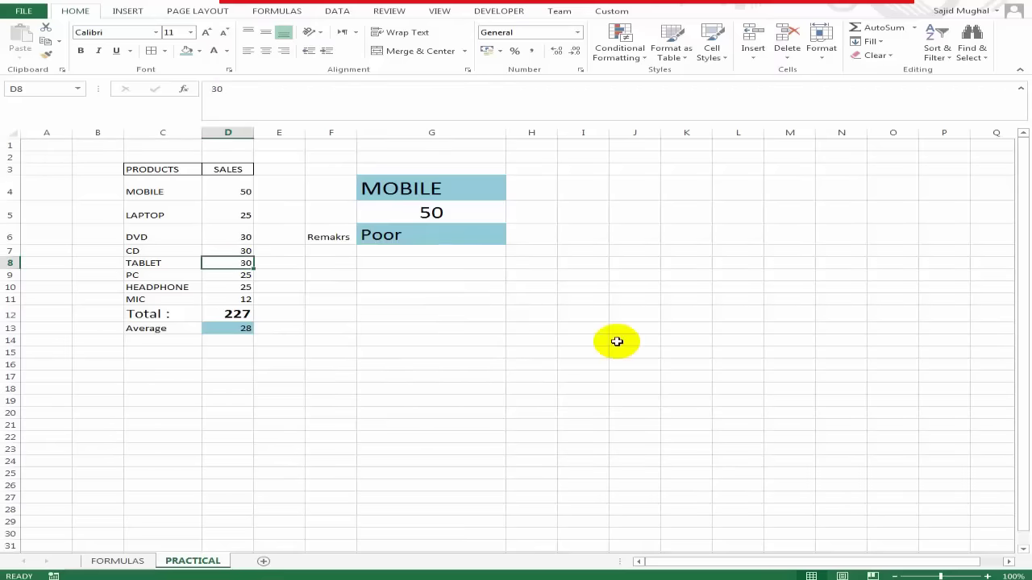
type("50")
key("ctrl+Return")
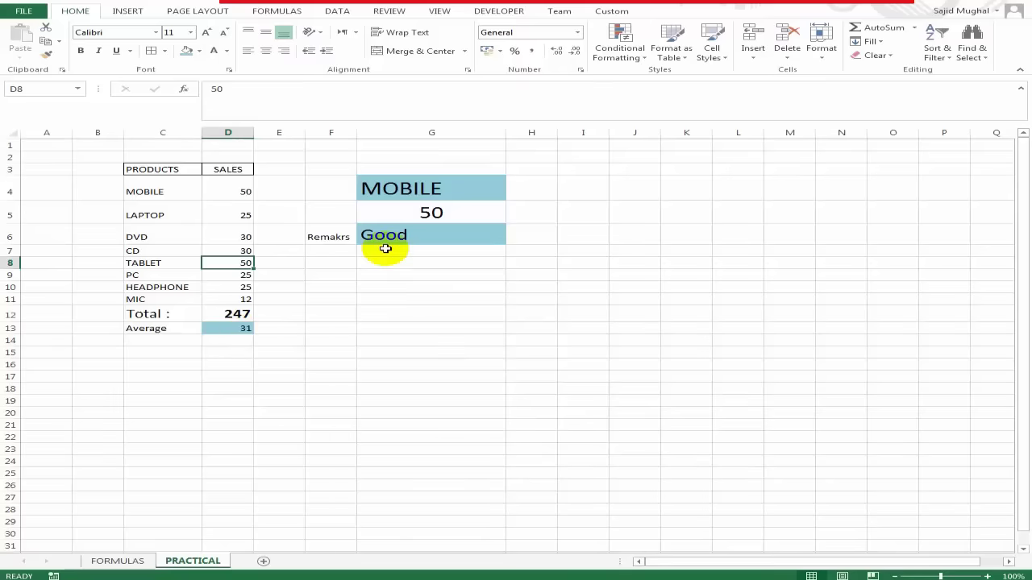
left_click(424, 234)
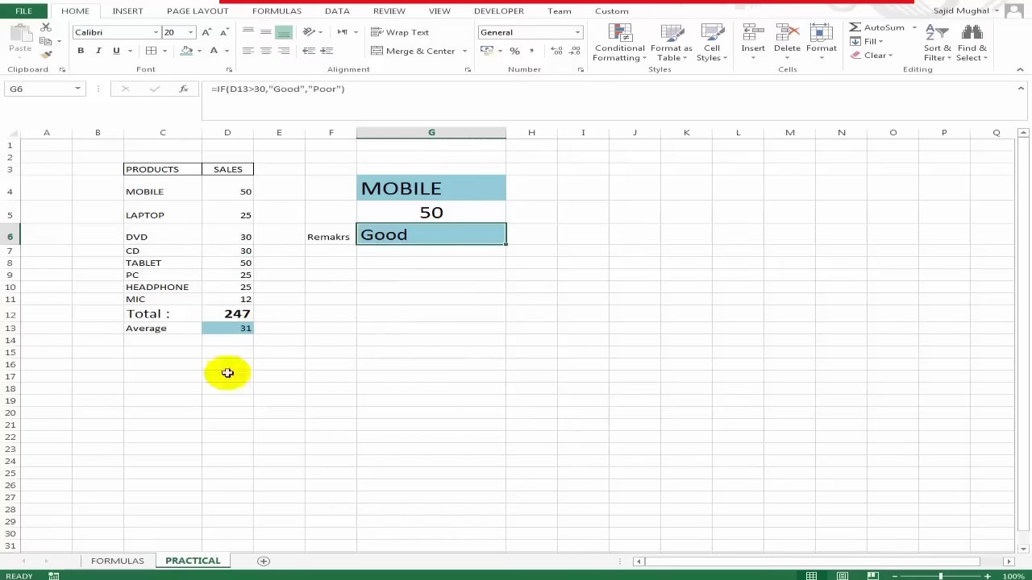
left_click(193, 561)
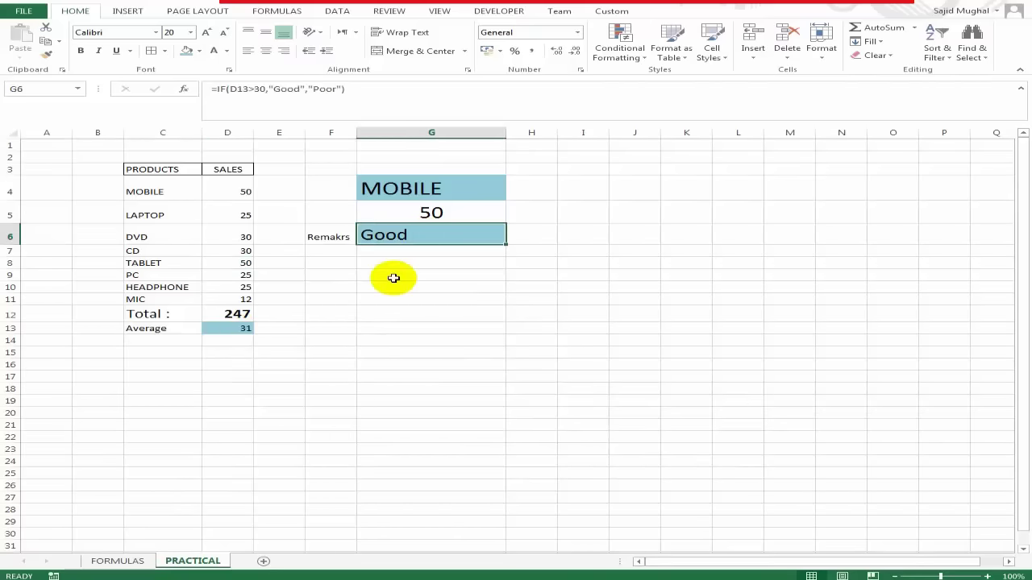
left_click(456, 212)
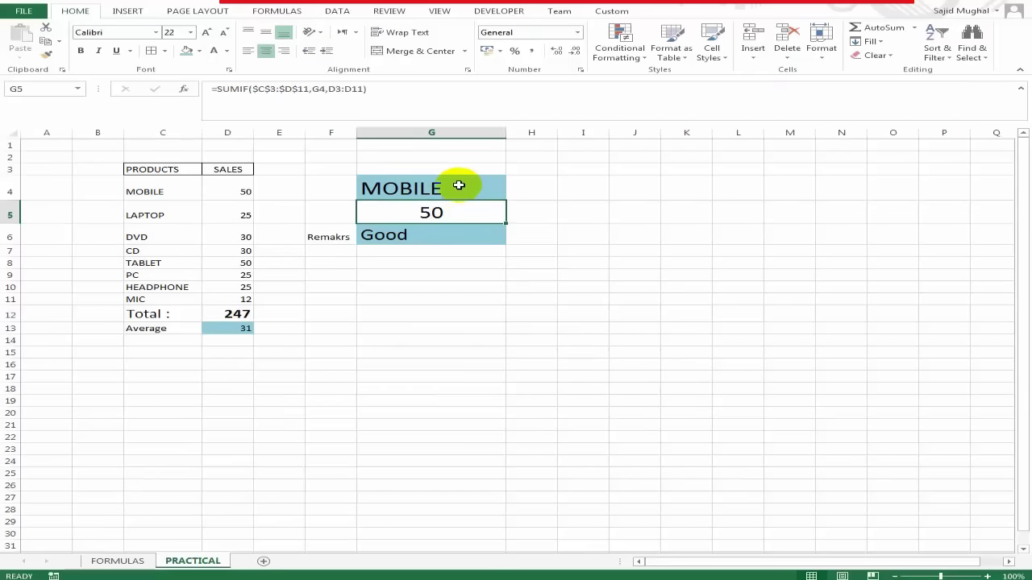
left_click(449, 233)
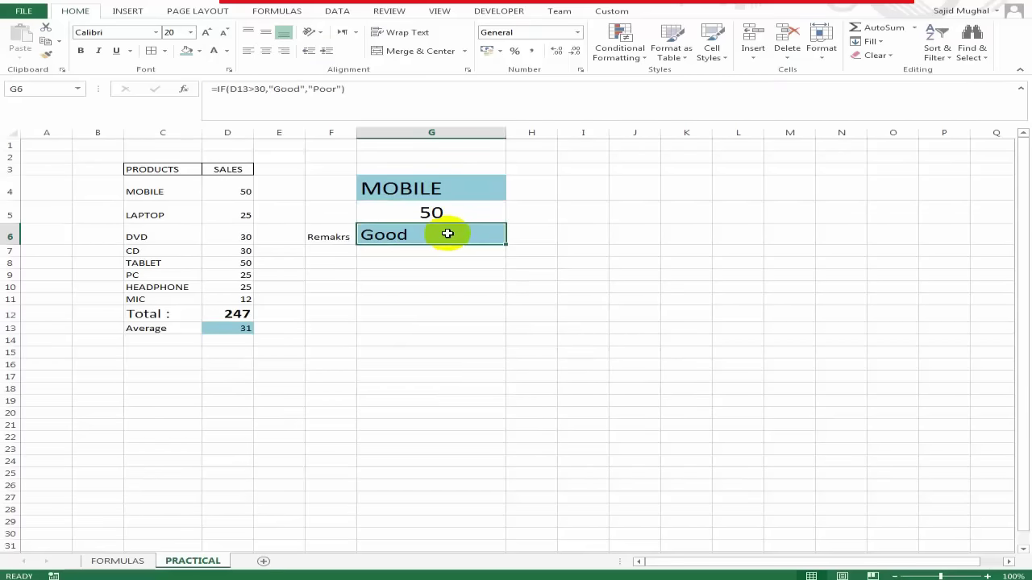
Glance at the FORMULAS sheet, then review the product names in C4–C8 on PRACTICAL.
left_click(119, 561)
left_click(735, 250)
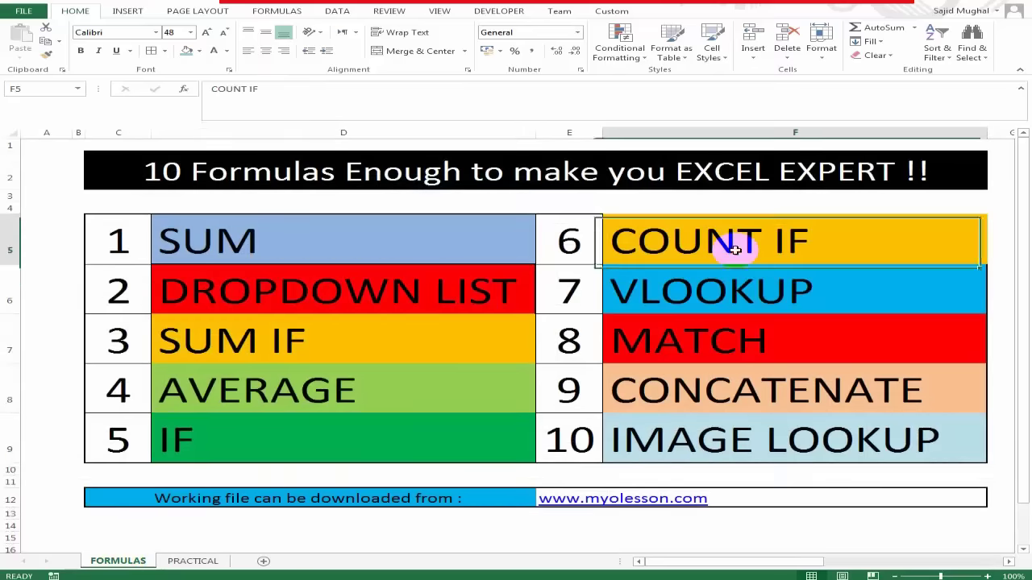
left_click(177, 564)
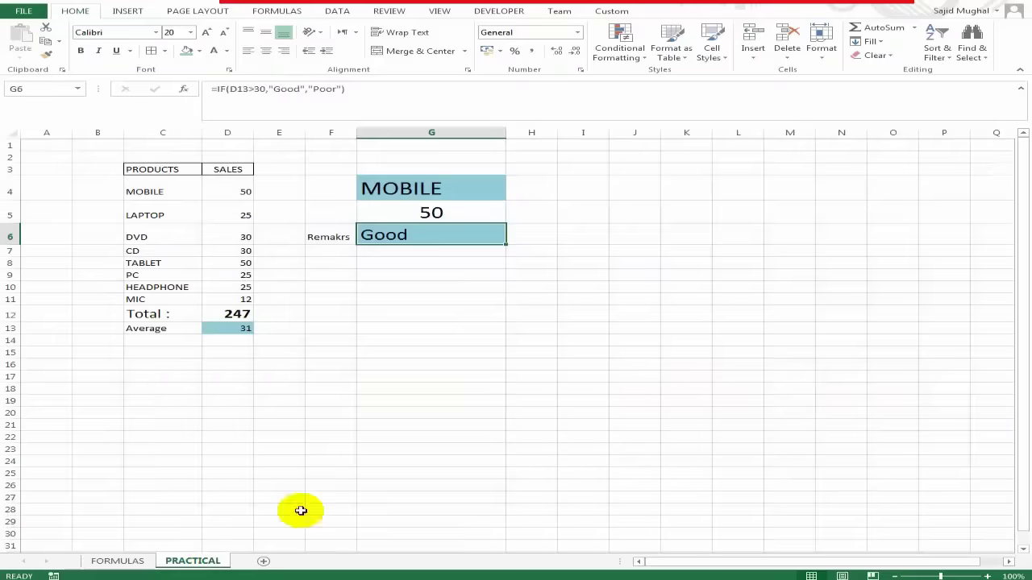
left_click(453, 259)
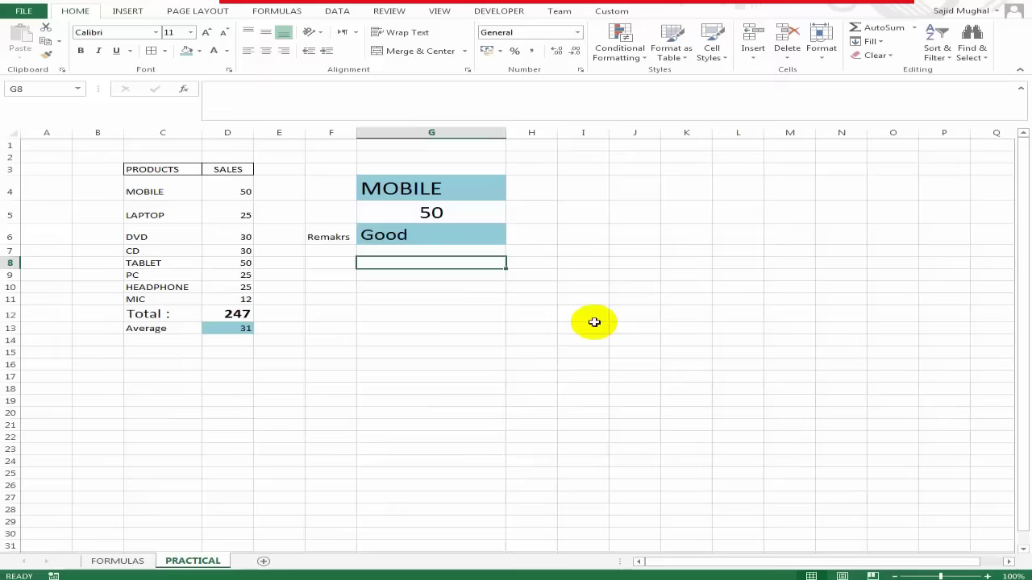
left_click(168, 237)
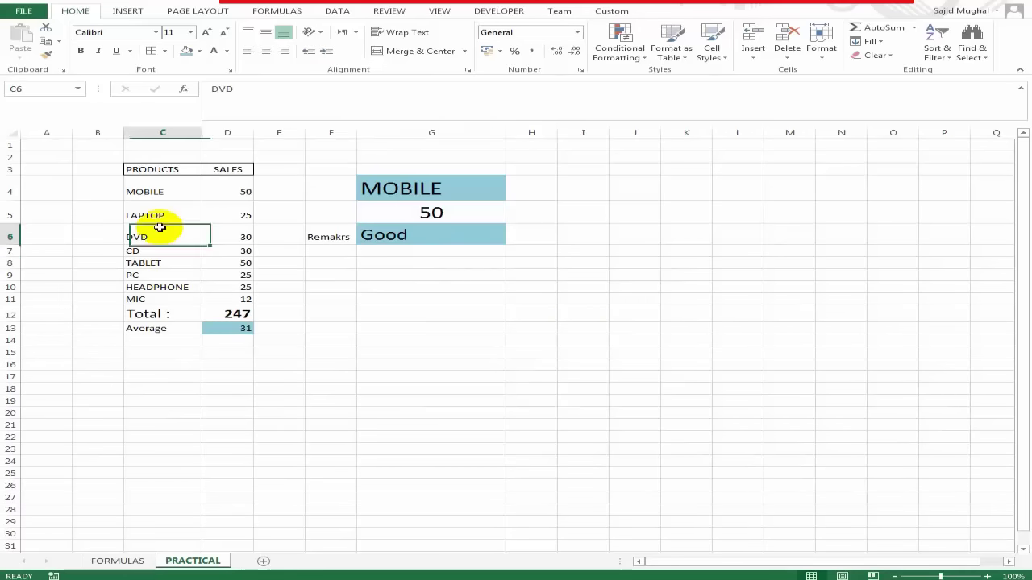
left_click(167, 193)
left_click(171, 223)
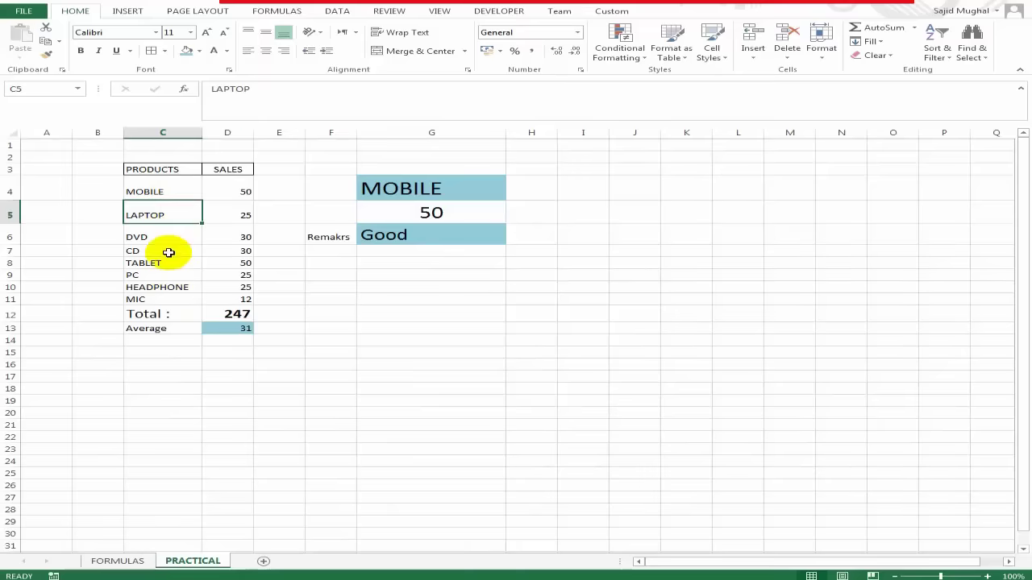
left_click(166, 252)
left_click(153, 196)
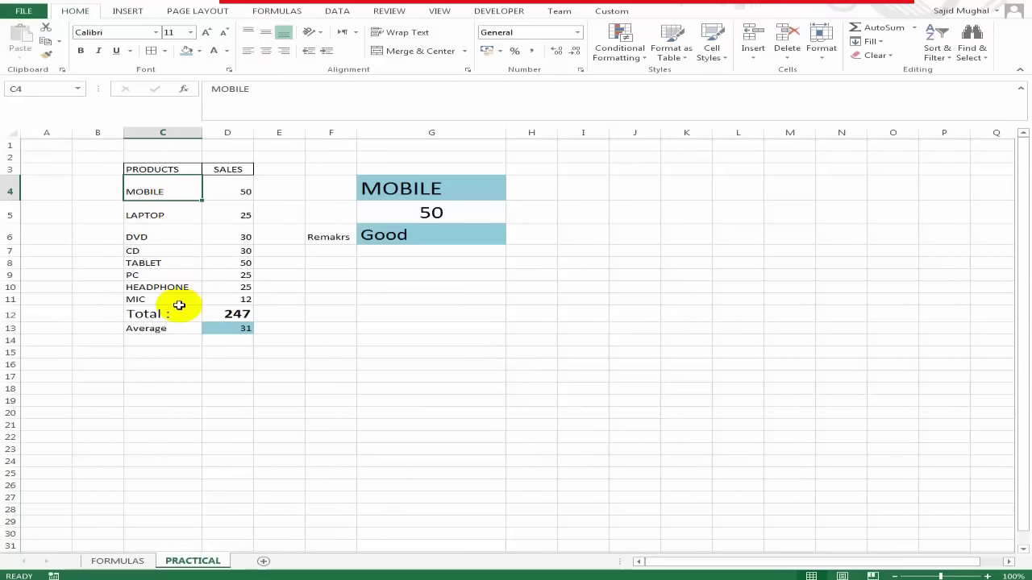
left_click(176, 264)
left_click(166, 235)
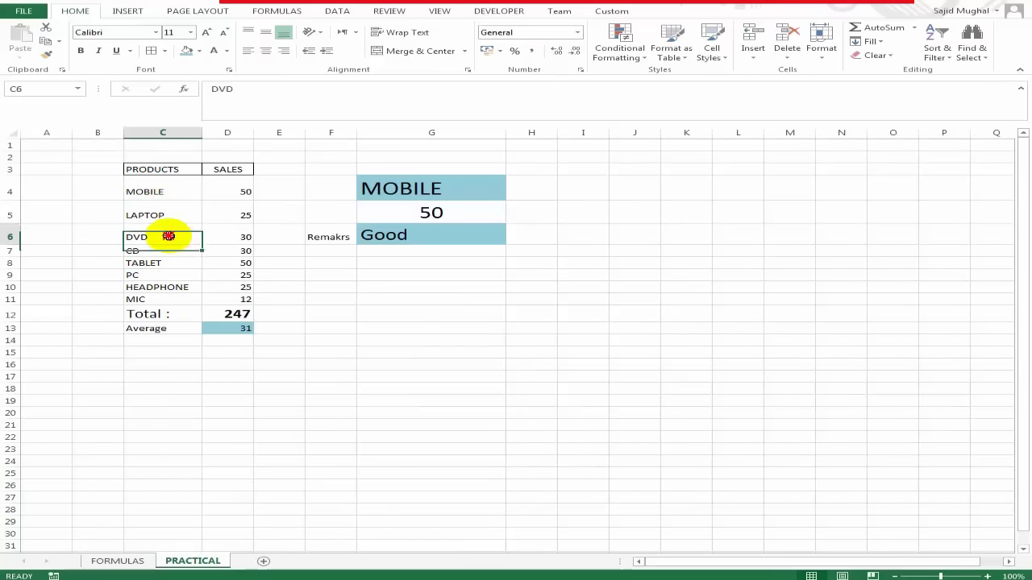
Fill MOBILE down into C5 and DVD into C7, raising G5's MOBILE total to 75.
key("Up")
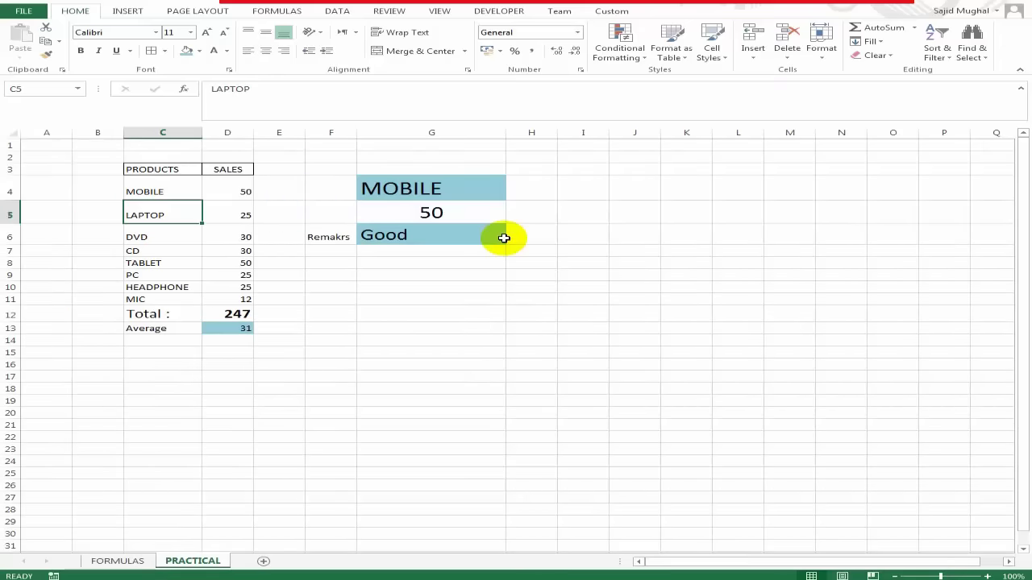
key("Down")
key("Down")
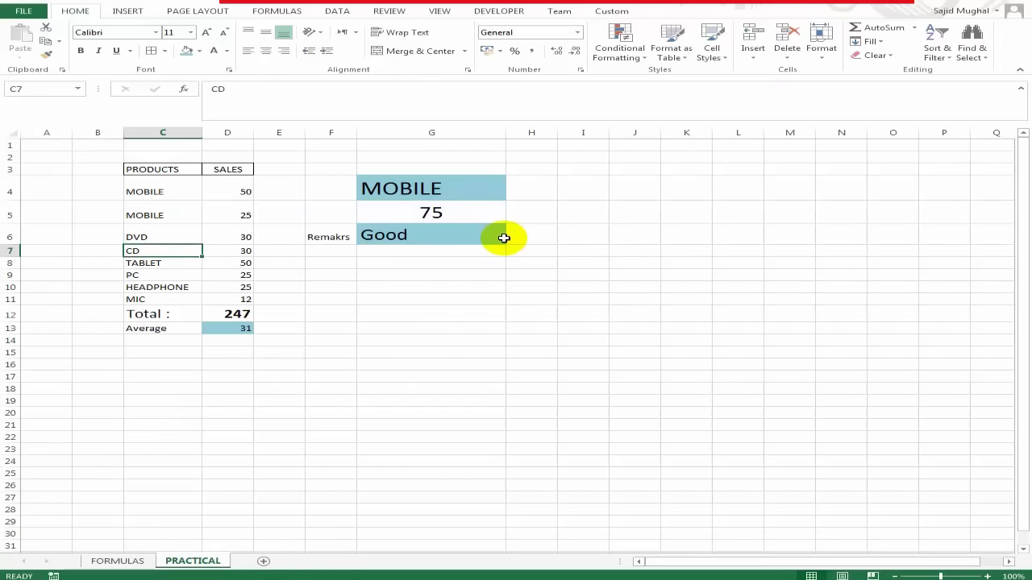
key("Down")
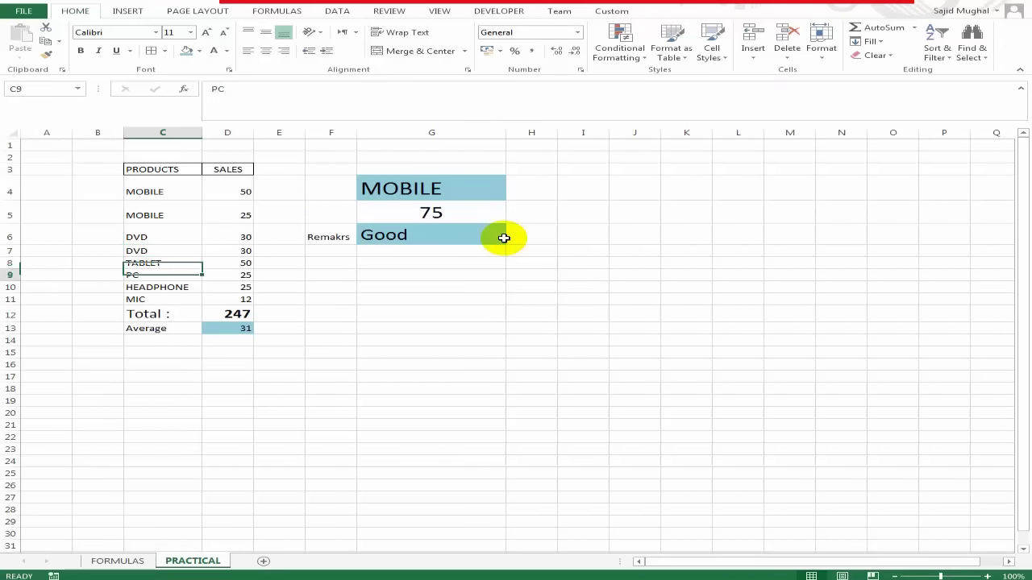
key("Up")
key("Right")
key("Right")
key("Right")
key("Right")
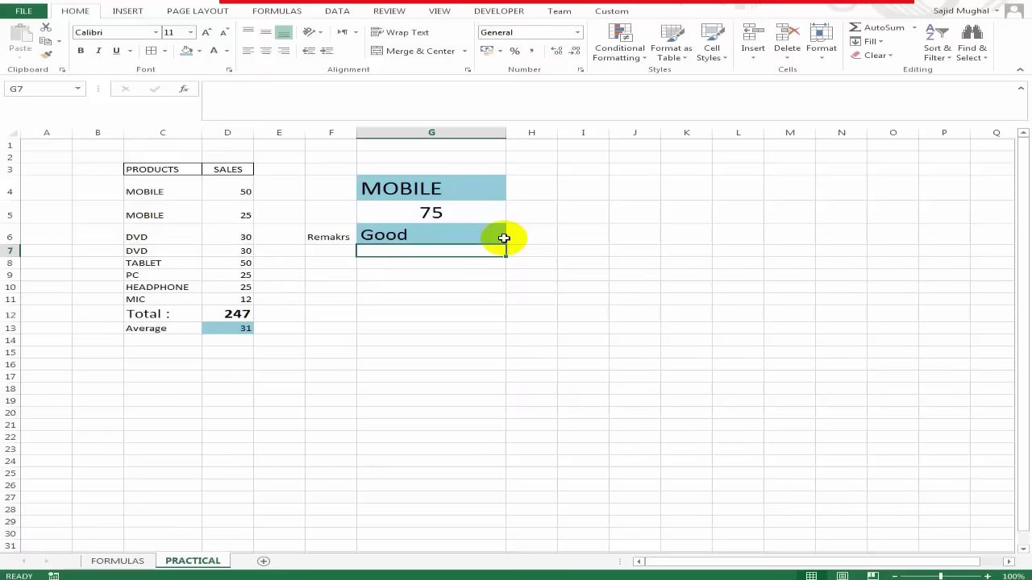
Enter =COUNTIF(C4:C11,G4) in G7 to count the chosen product.
type("=co")
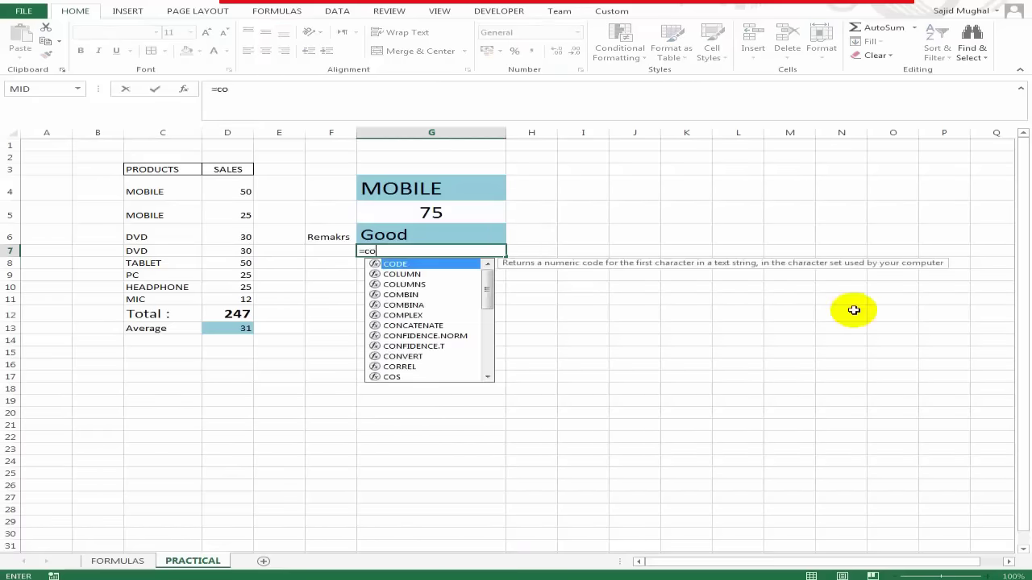
type("unif")
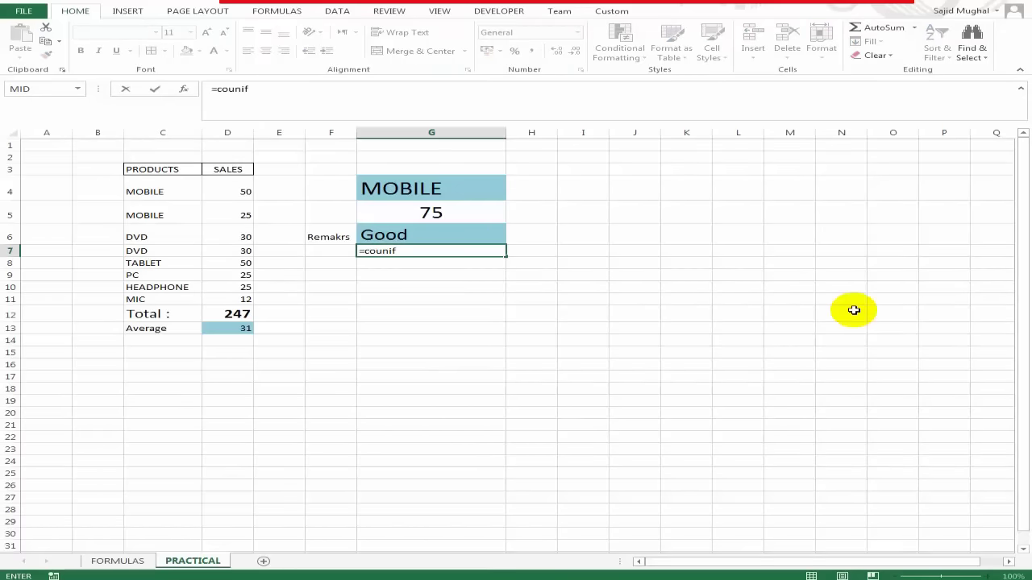
key("BackSpace")
key("BackSpace")
type("tif")
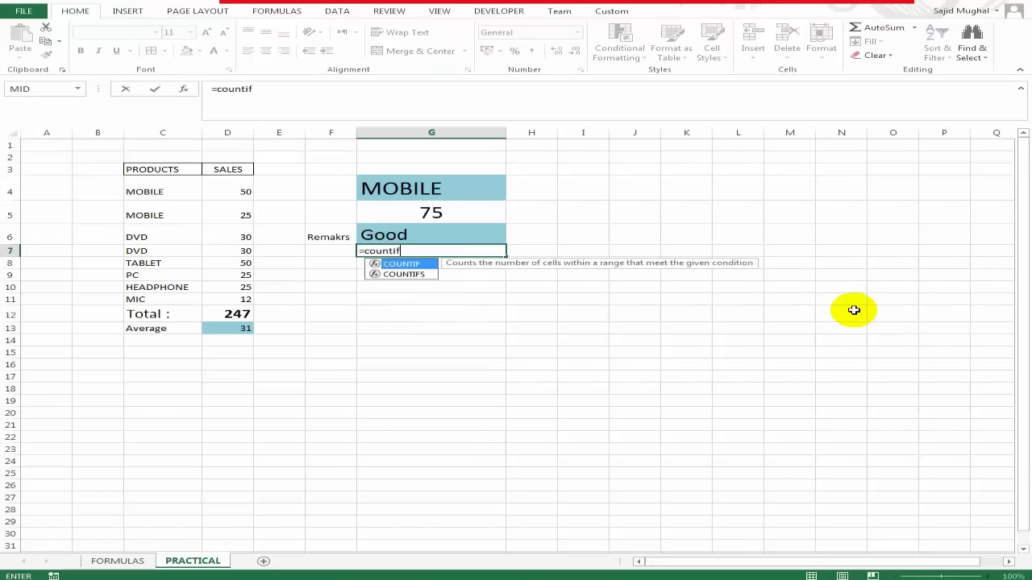
key("Tab")
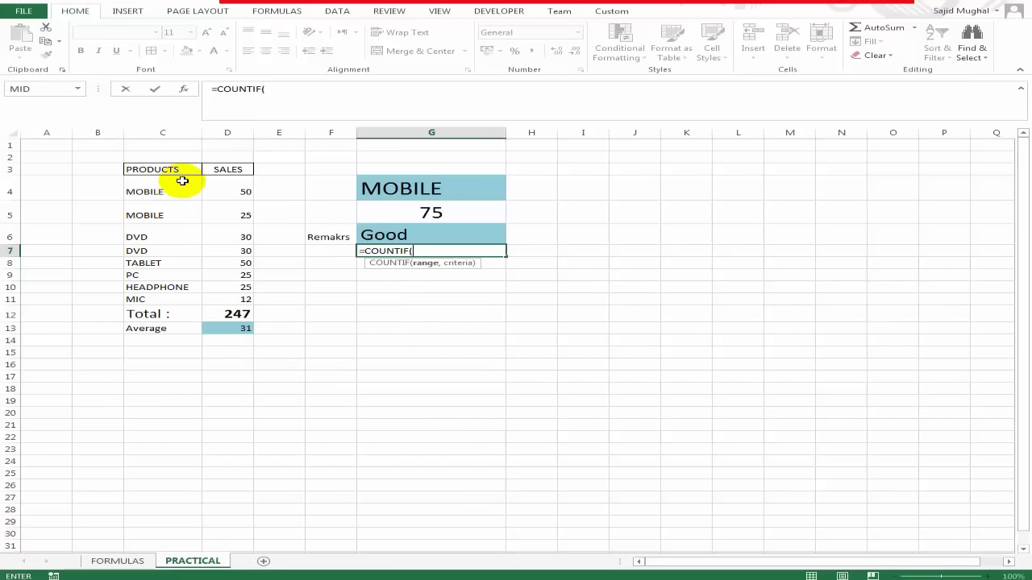
left_click_drag(183, 191, 182, 299)
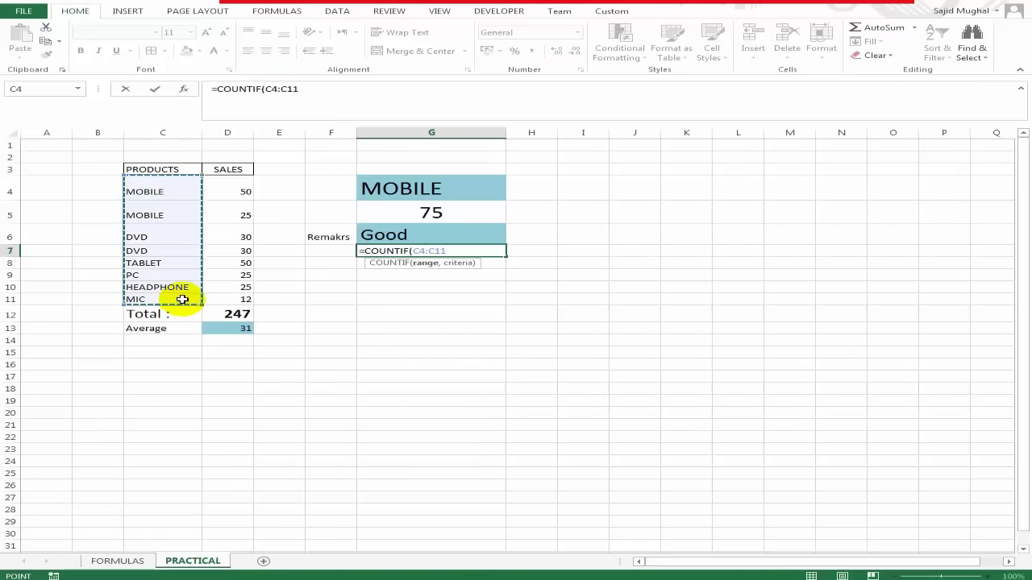
type(",")
left_click(425, 187)
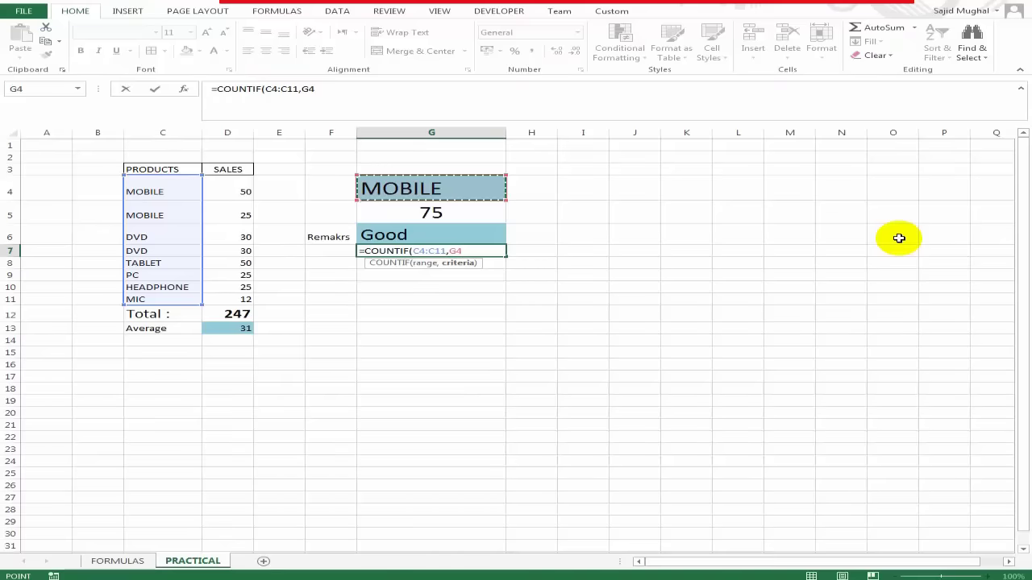
type(")")
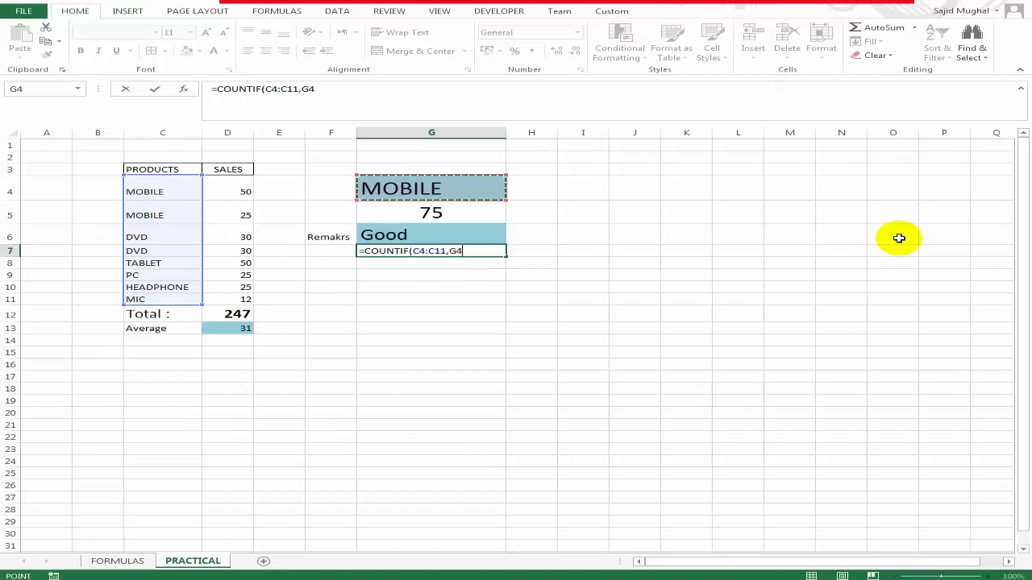
key("ctrl+Return")
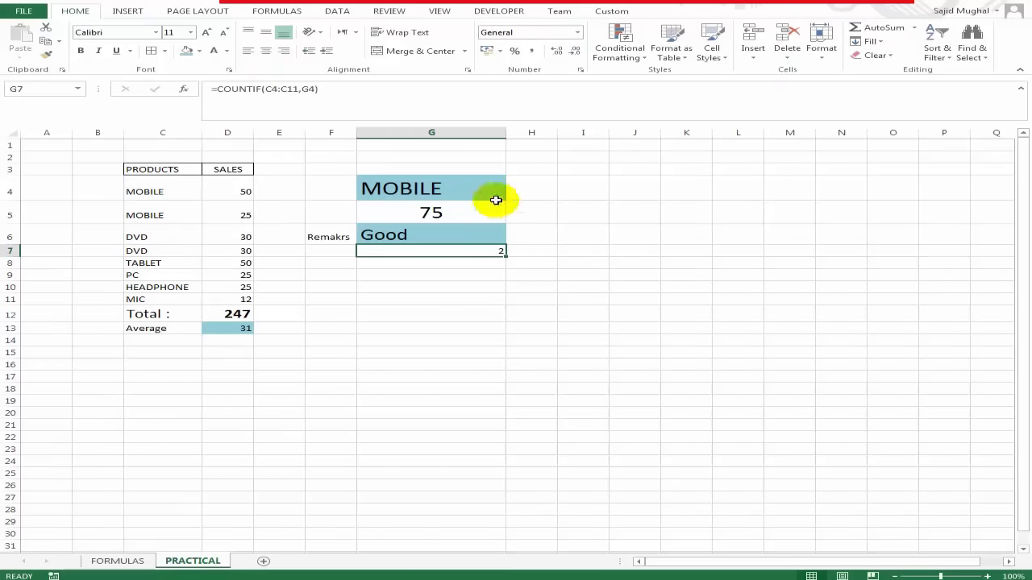
Pick MOBILE, then DVD, from G4's product dropdown to watch the count change.
left_click(493, 195)
left_click(470, 249)
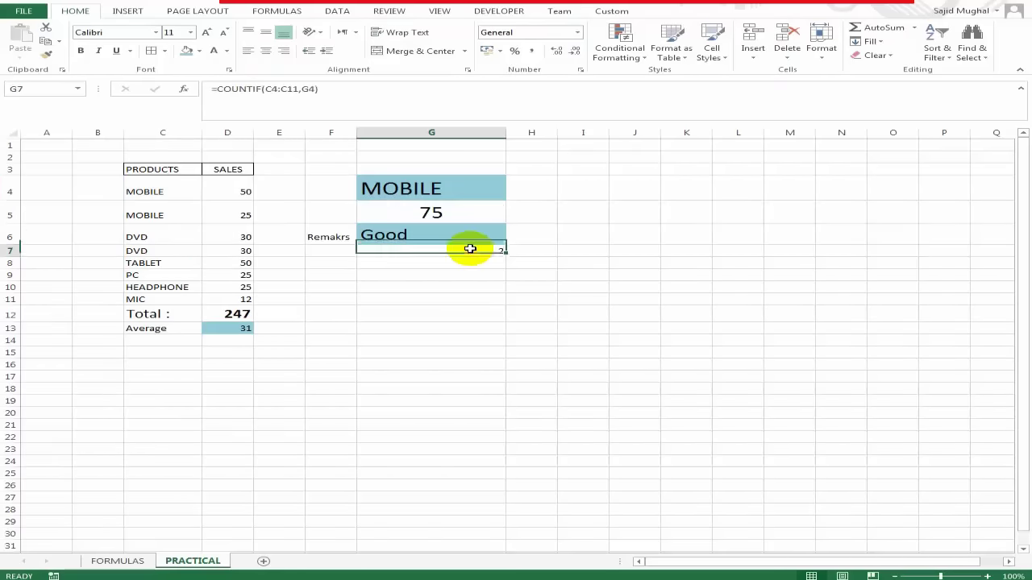
left_click(489, 194)
left_click(513, 194)
left_click(440, 216)
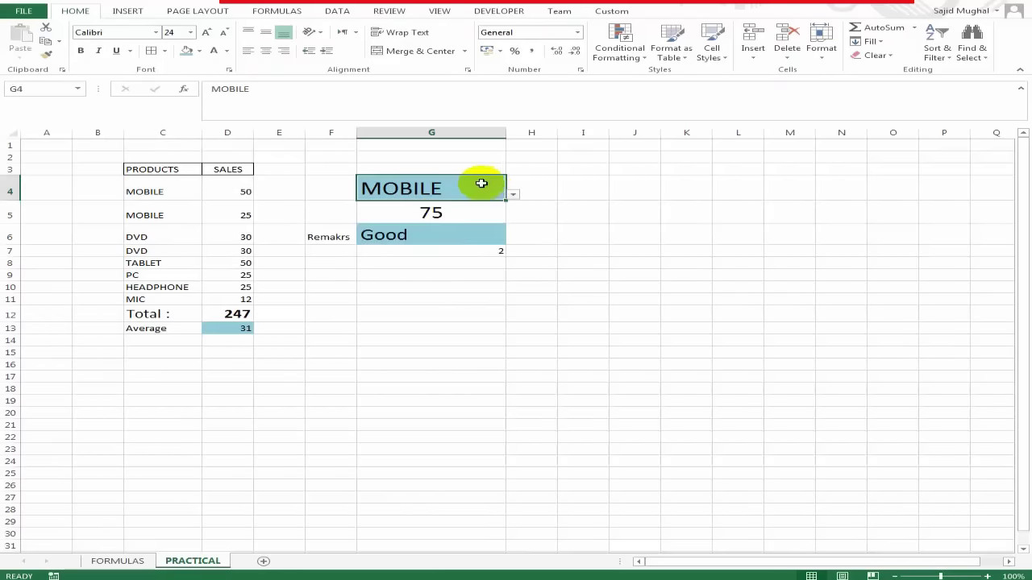
left_click(513, 194)
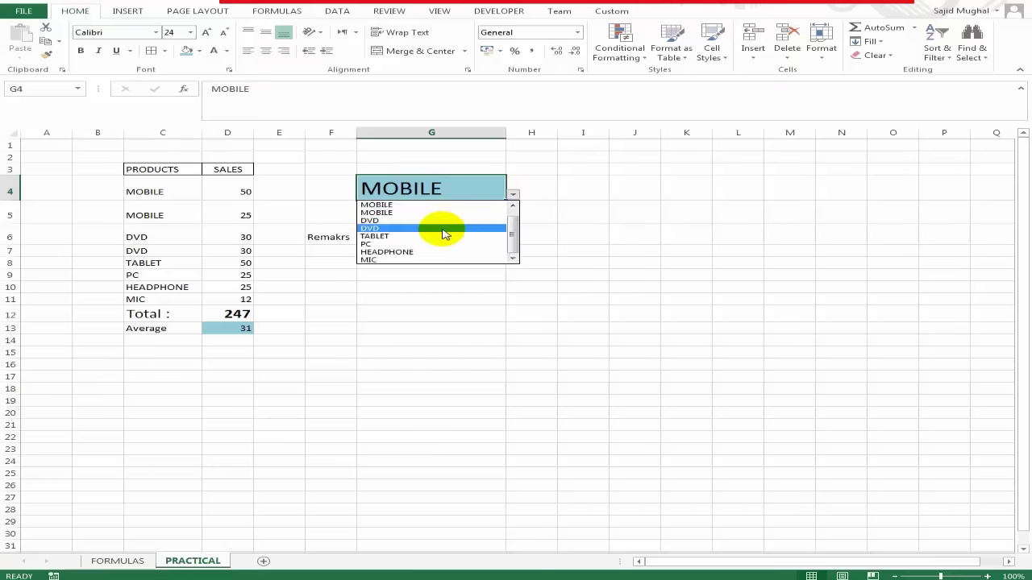
left_click(442, 221)
Enlarge the font of the count result in G7.
left_click(481, 250)
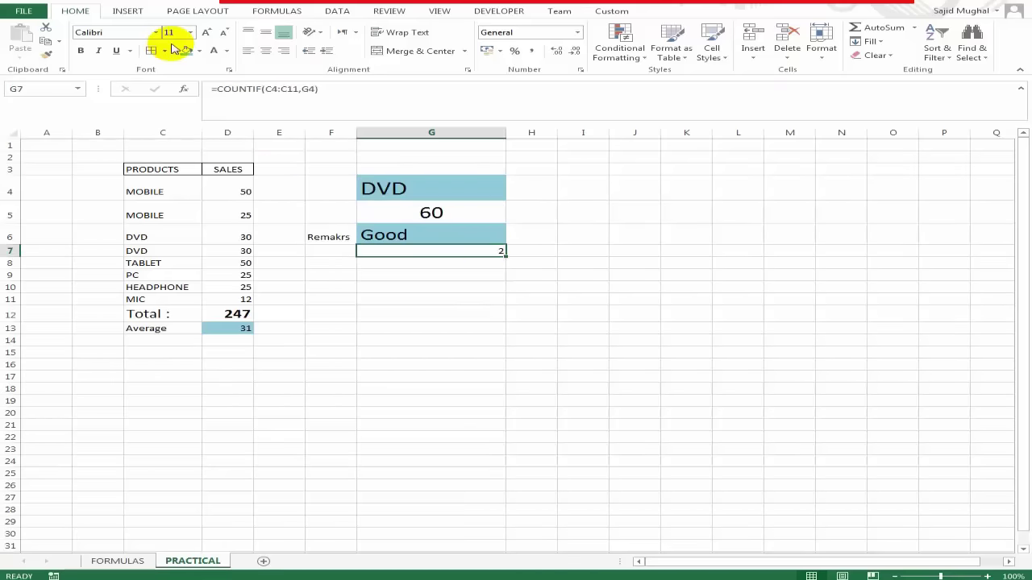
left_click(207, 32)
left_click(207, 32)
left_click(207, 32)
left_click(207, 32)
left_click(207, 32)
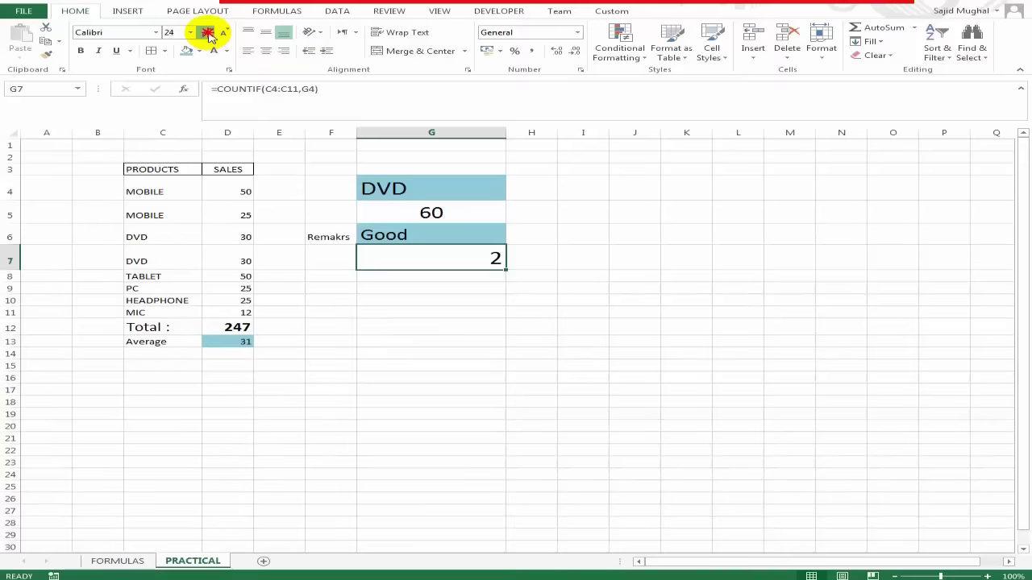
left_click(207, 33)
left_click(208, 32)
left_click(207, 32)
left_click(207, 33)
Choose PC in G4 and shade the count cell G7 blue.
left_click(481, 187)
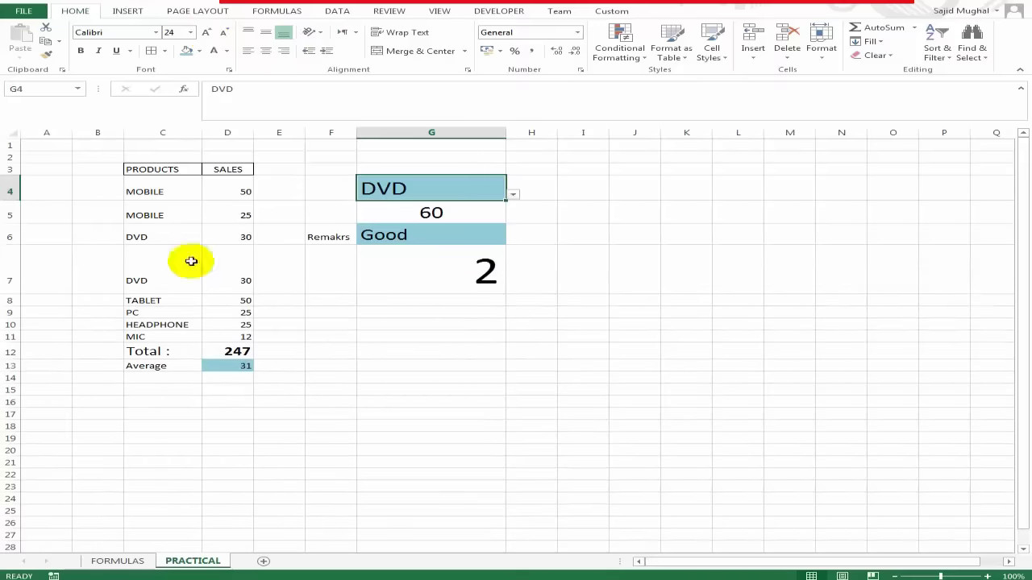
left_click(187, 192)
left_click(157, 281)
left_click(506, 187)
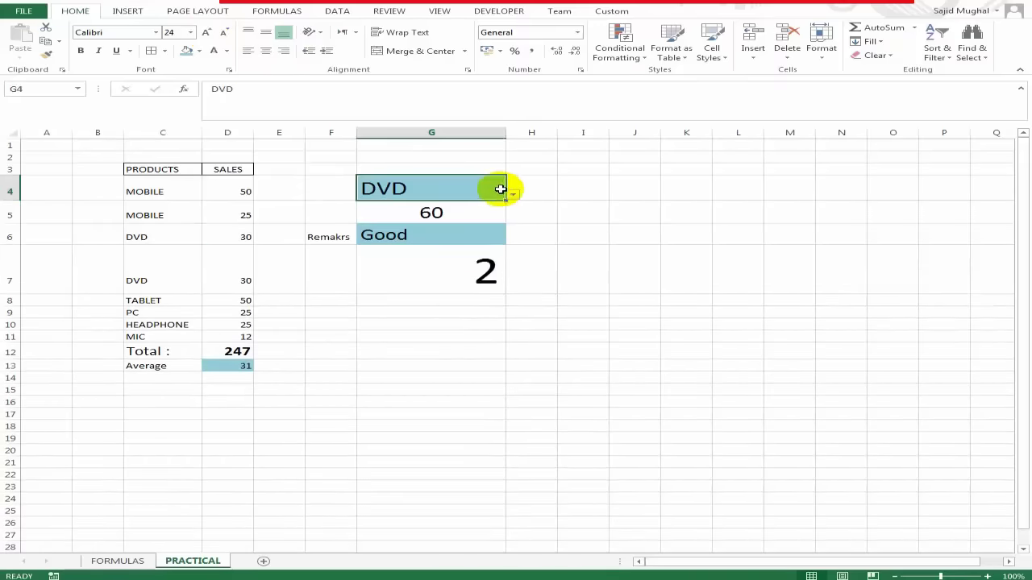
left_click(512, 195)
left_click(449, 245)
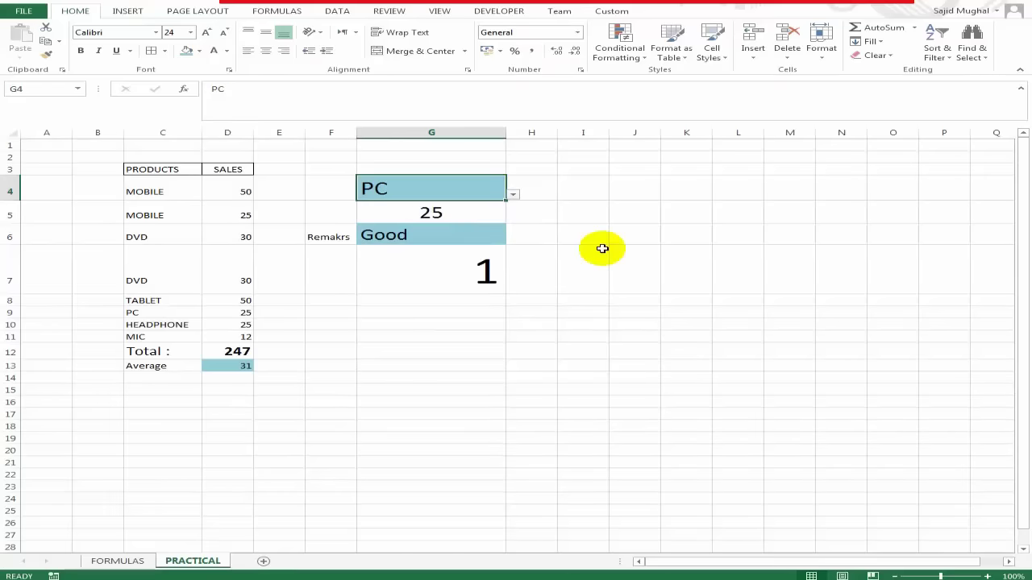
left_click(473, 277)
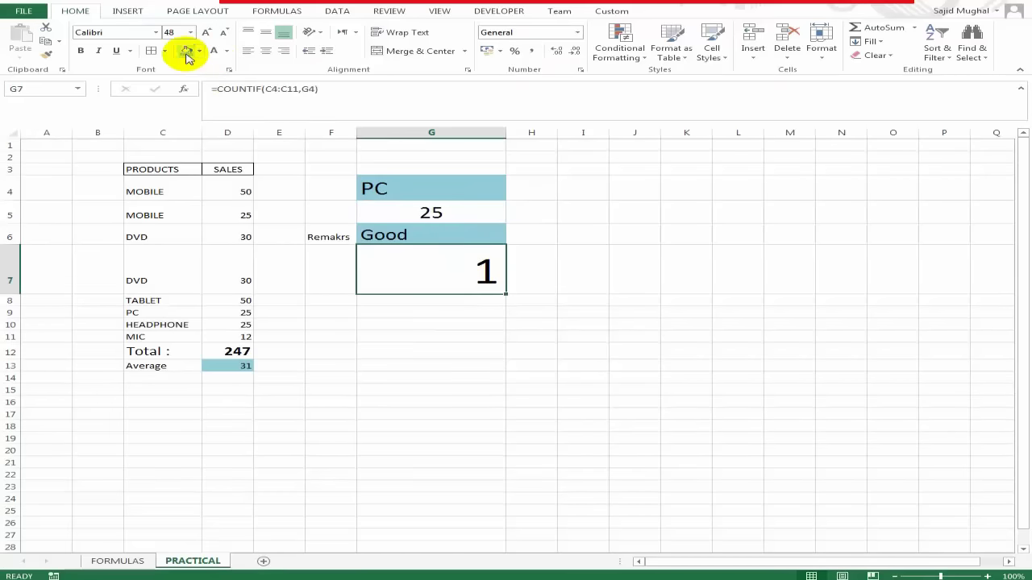
left_click_drag(506, 274, 456, 276)
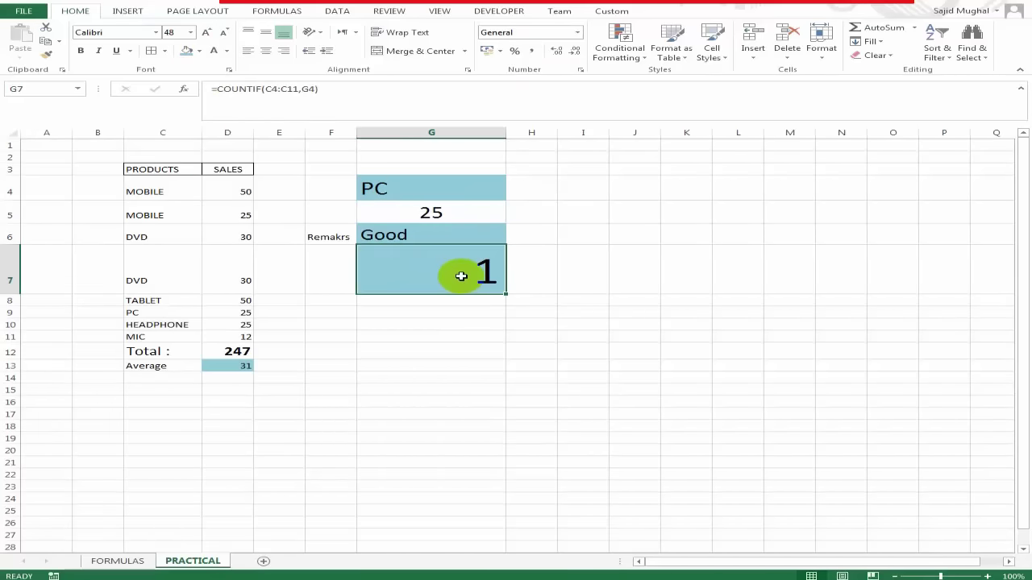
Set G4 back to MOBILE, so G7 counts 2 and G5 shows 75.
left_click(456, 193)
left_click(470, 286)
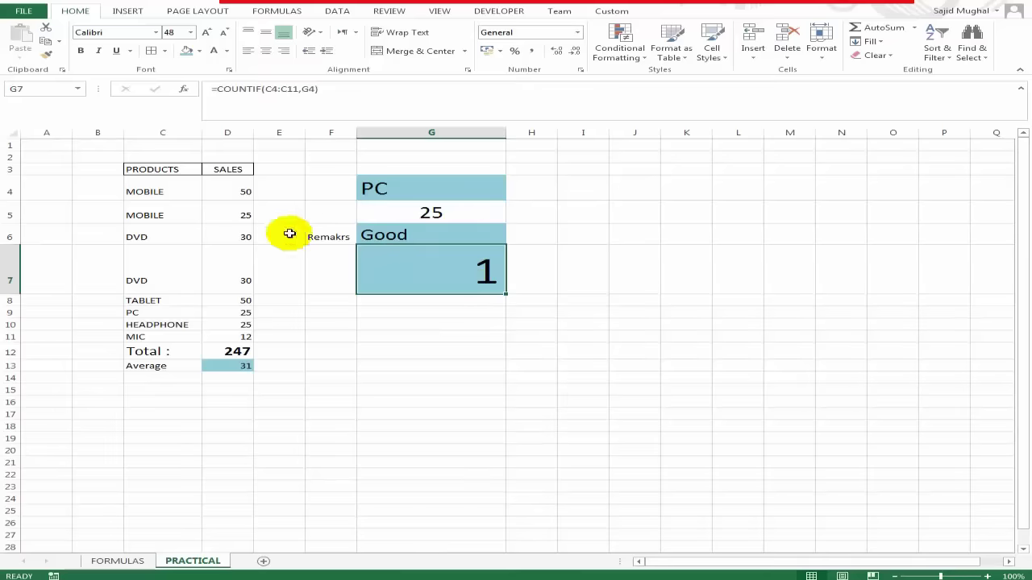
left_click(463, 191)
left_click(512, 197)
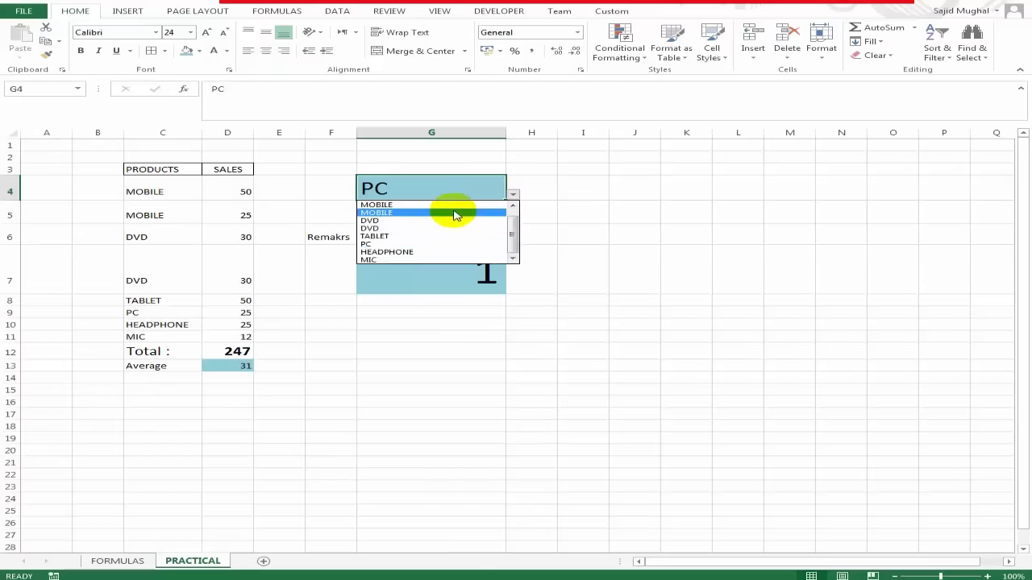
left_click(454, 207)
left_click(621, 210)
left_click(473, 188)
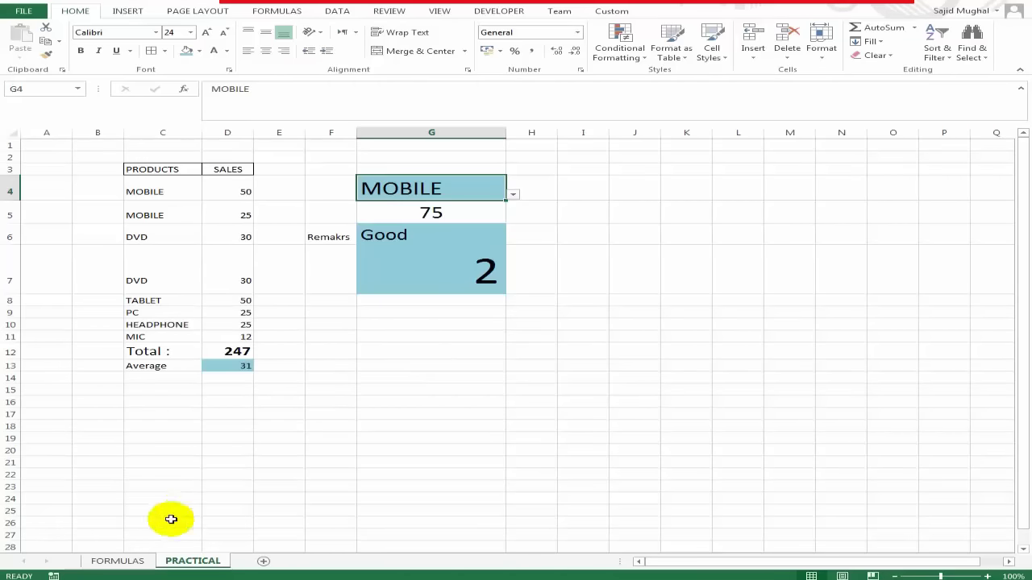
Point out the VLOOKUP entry on the FORMULAS sheet, then return to PRACTICAL.
left_click(118, 560)
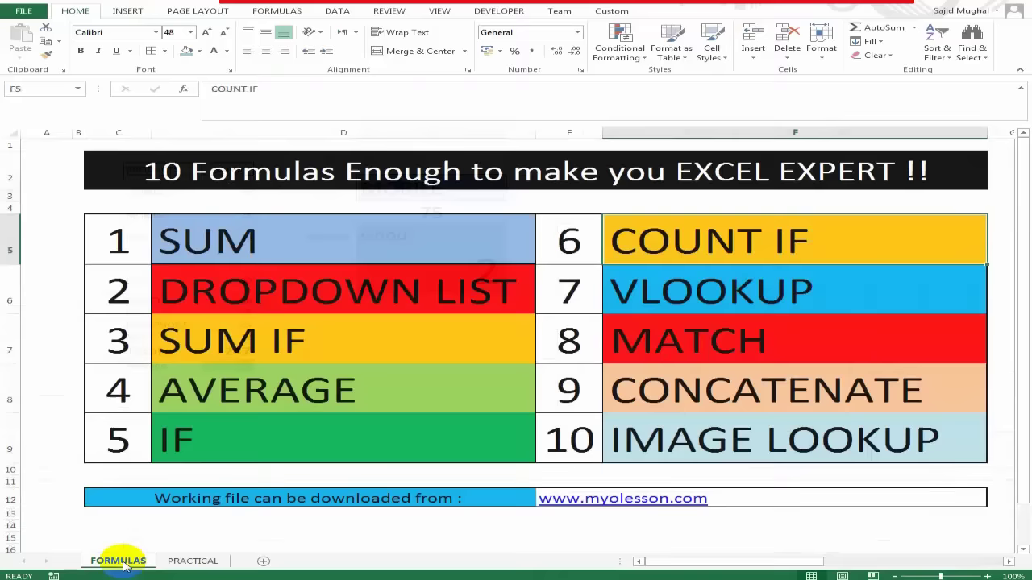
left_click(724, 287)
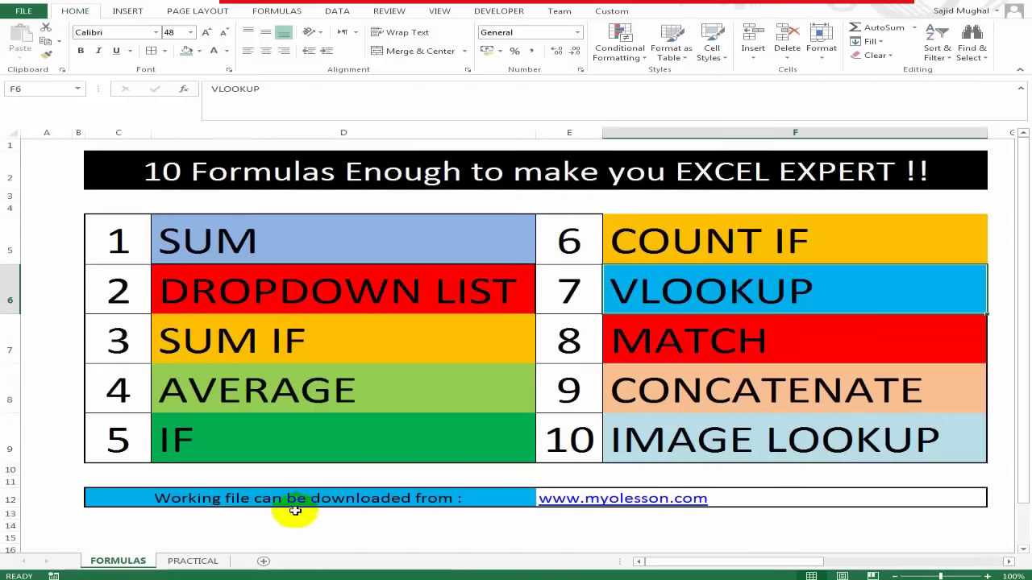
left_click(193, 561)
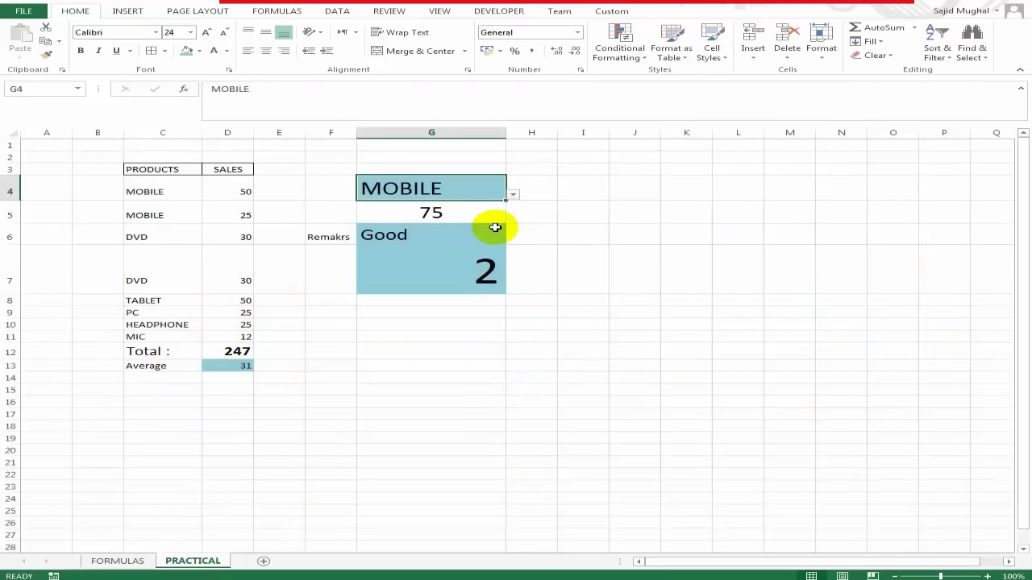
left_click(589, 261)
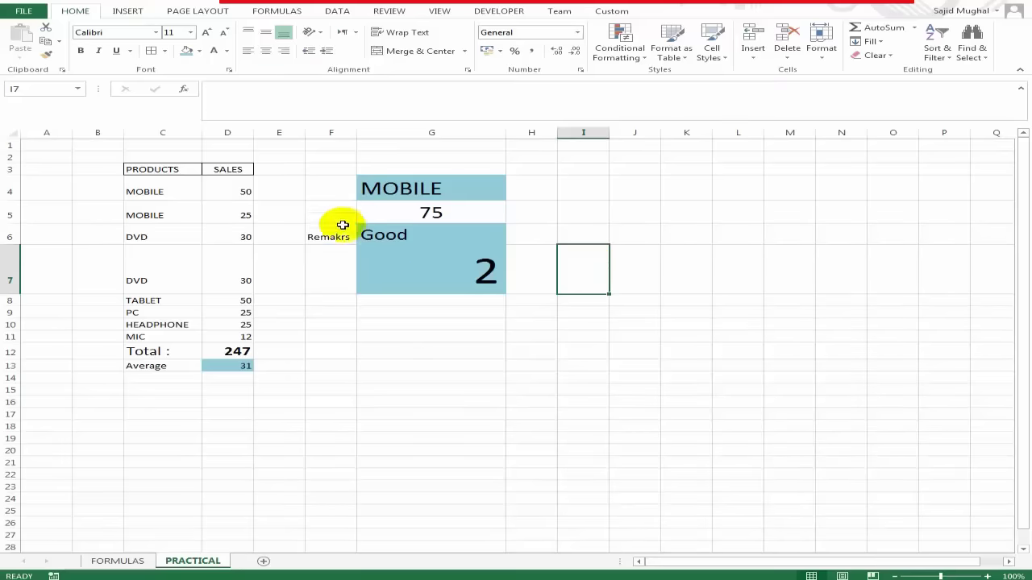
Review the Inv# column in B3:B11 that numbers the products 1 to 8.
left_click(641, 196)
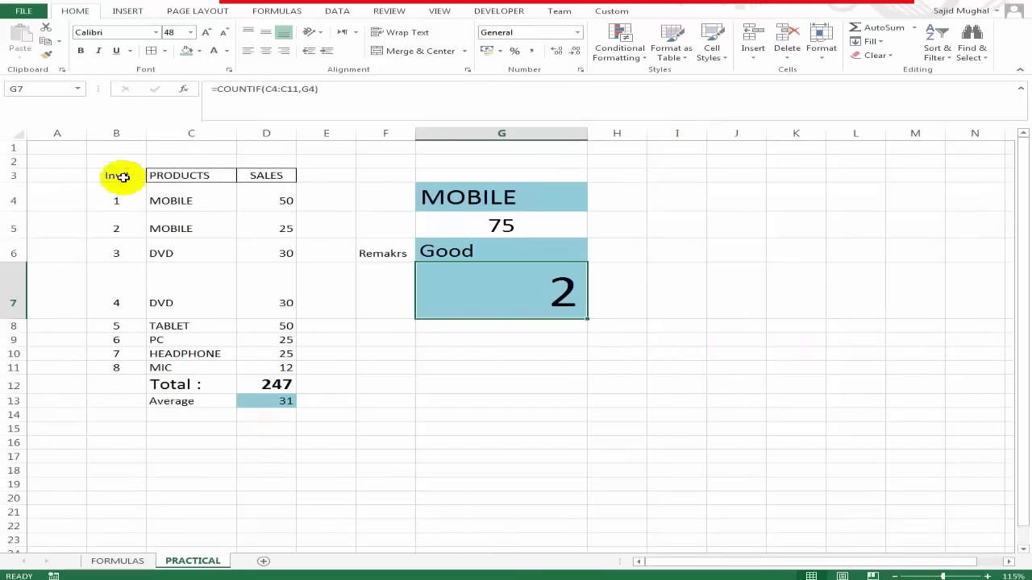
left_click(115, 173)
left_click(117, 286)
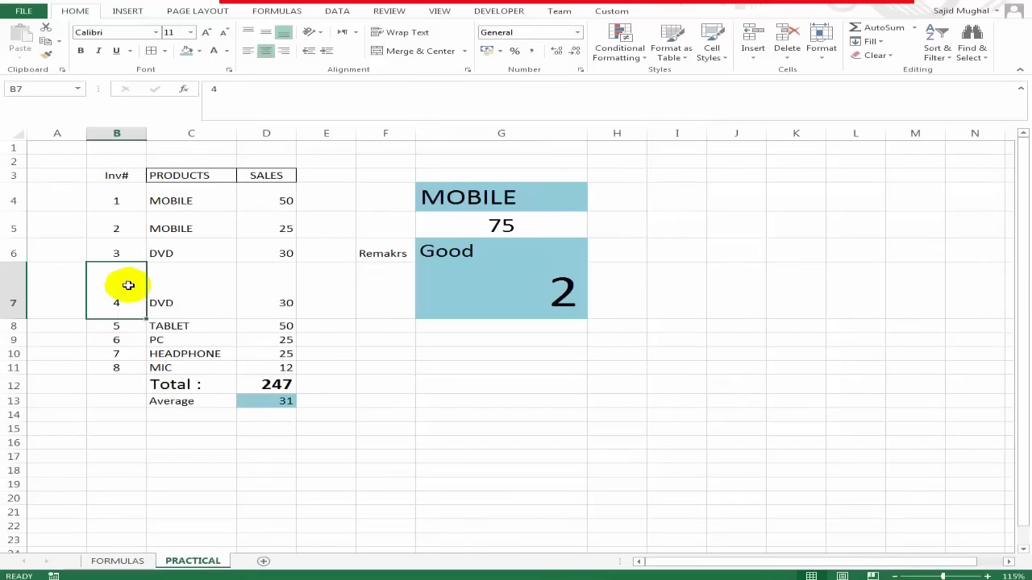
left_click(116, 199)
Settle on J5 below the J4 lookup input, ready for the formula.
left_click(656, 197)
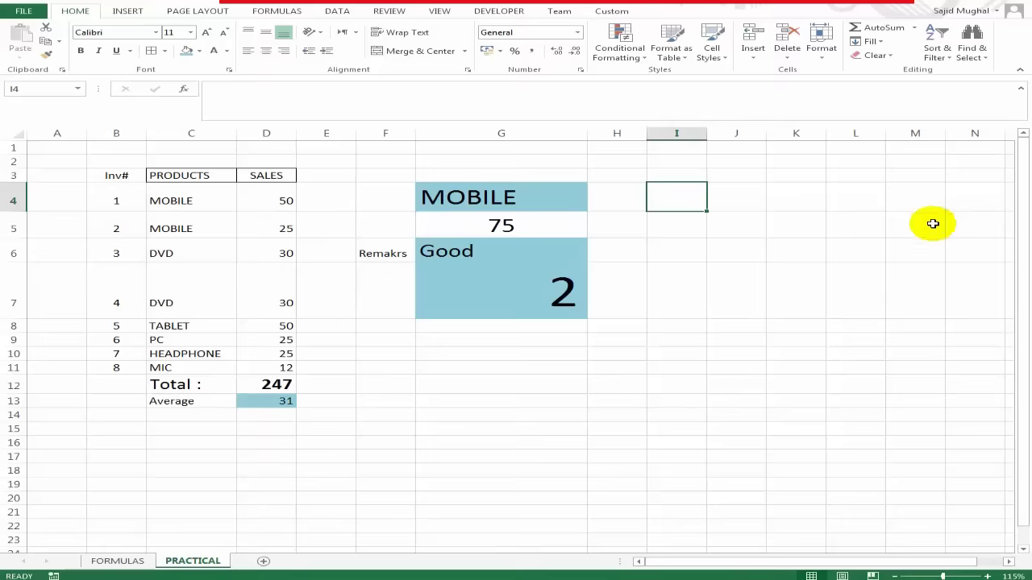
left_click(283, 201)
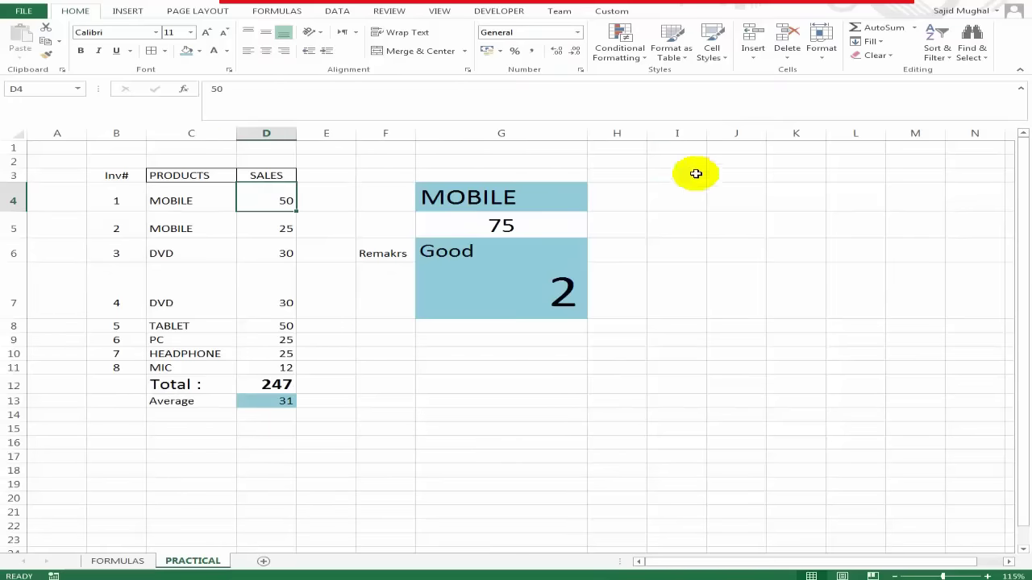
left_click(682, 201)
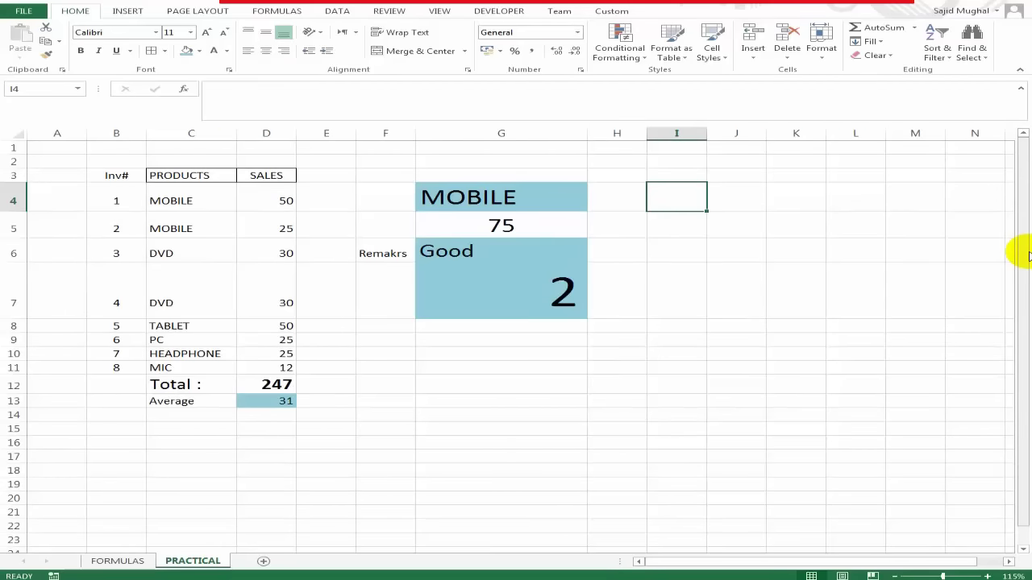
key("Right")
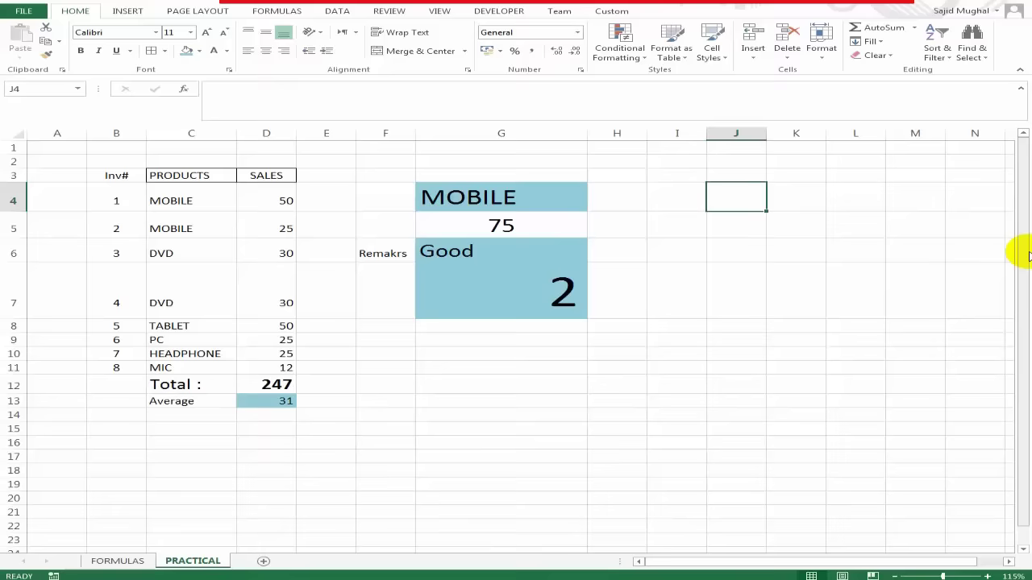
key("Left")
key("Right")
key("Down")
Enter =VLOOKUP(J4,B4:D11,3,) in J5.
type("=vl")
key("Tab")
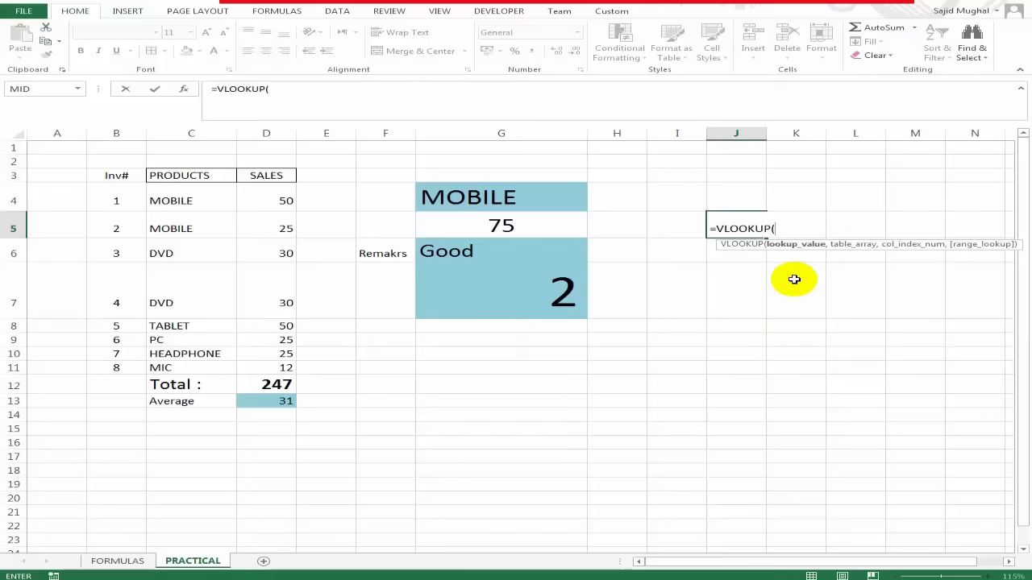
left_click(738, 199)
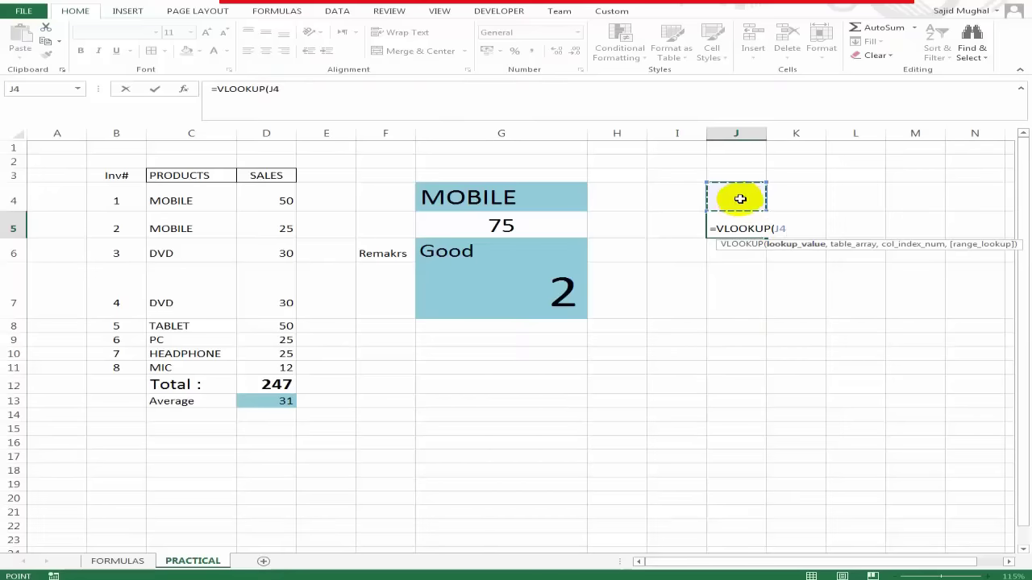
type(",")
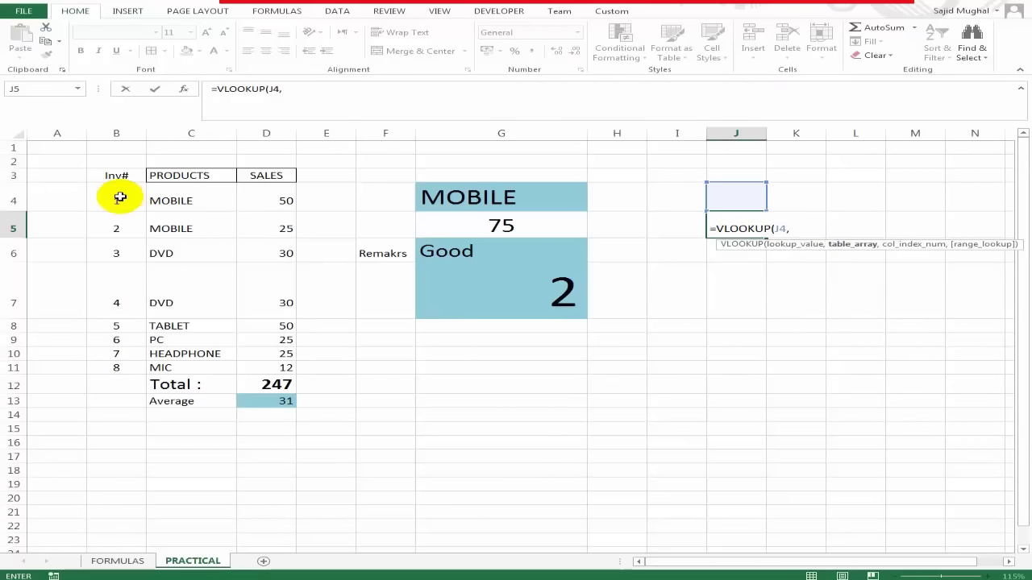
left_click_drag(116, 197, 280, 369)
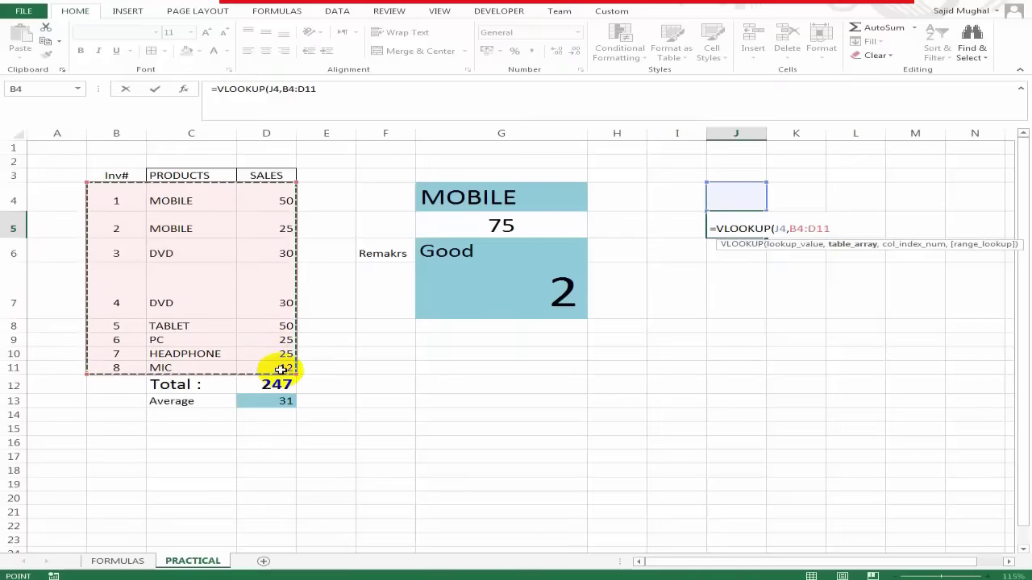
type(",")
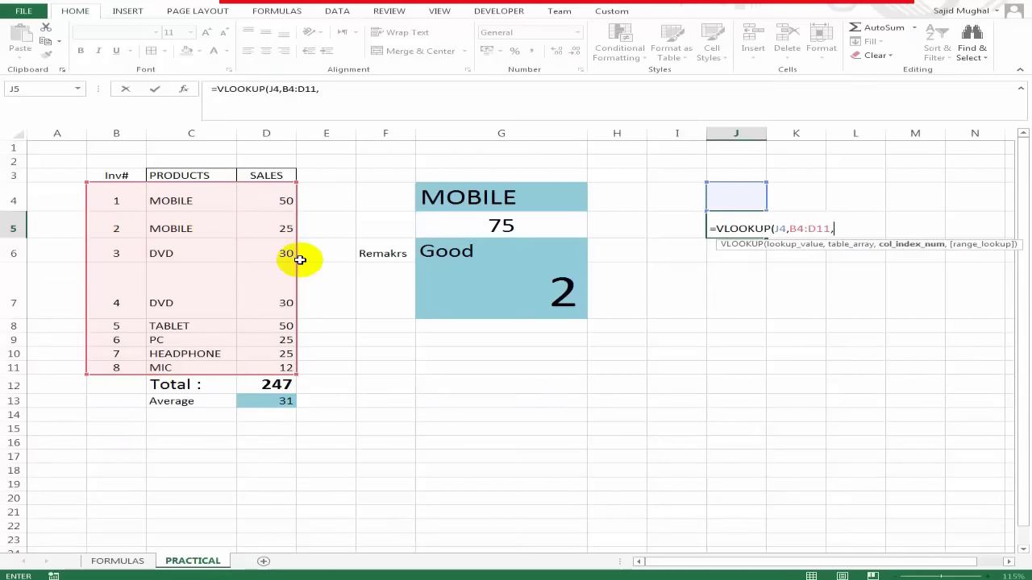
type("3,")
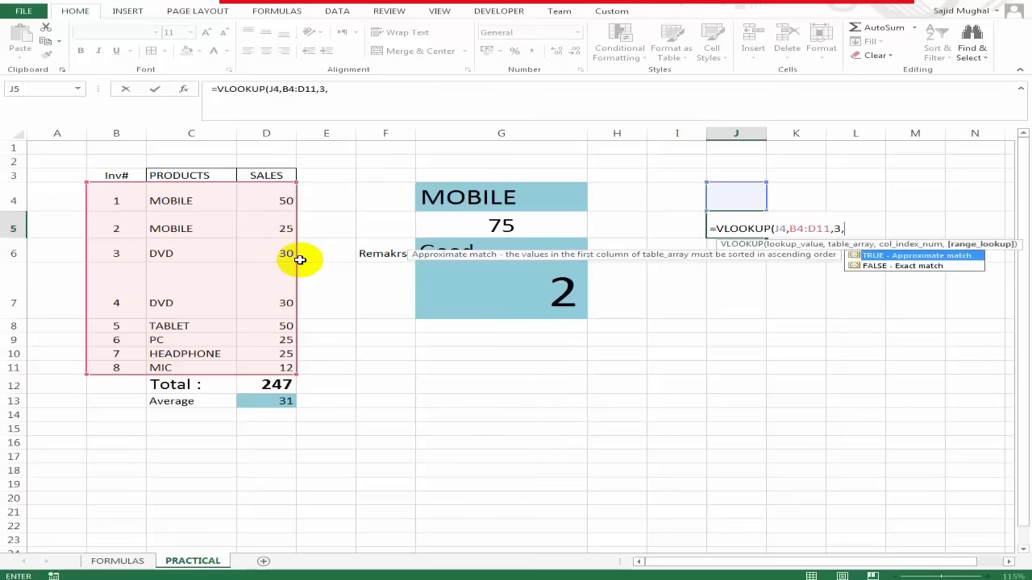
key("Return")
Enter Inv# 1 in J4 so the lookup returns sales 50.
key("Up")
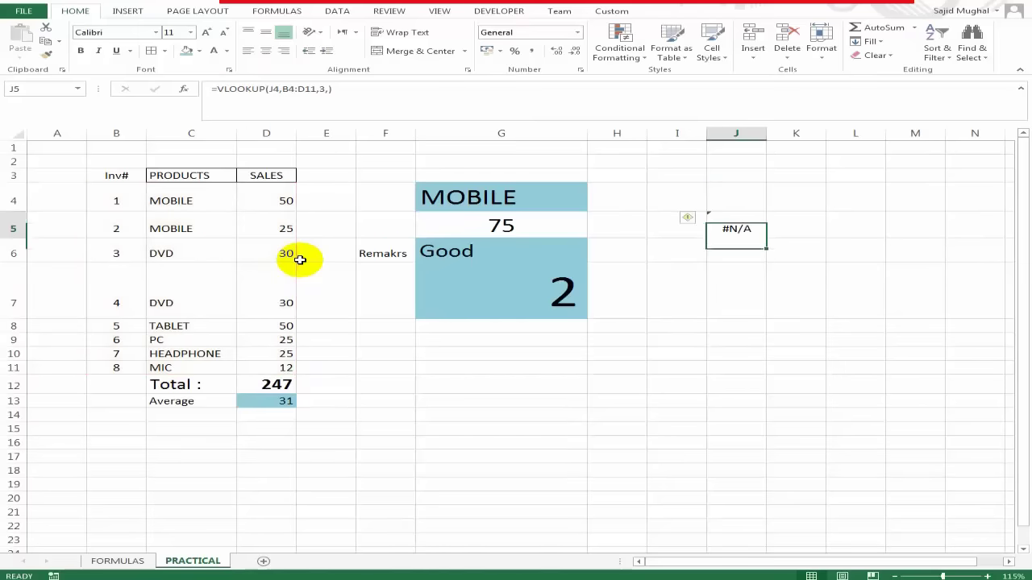
key("Up")
type("1")
key("Return")
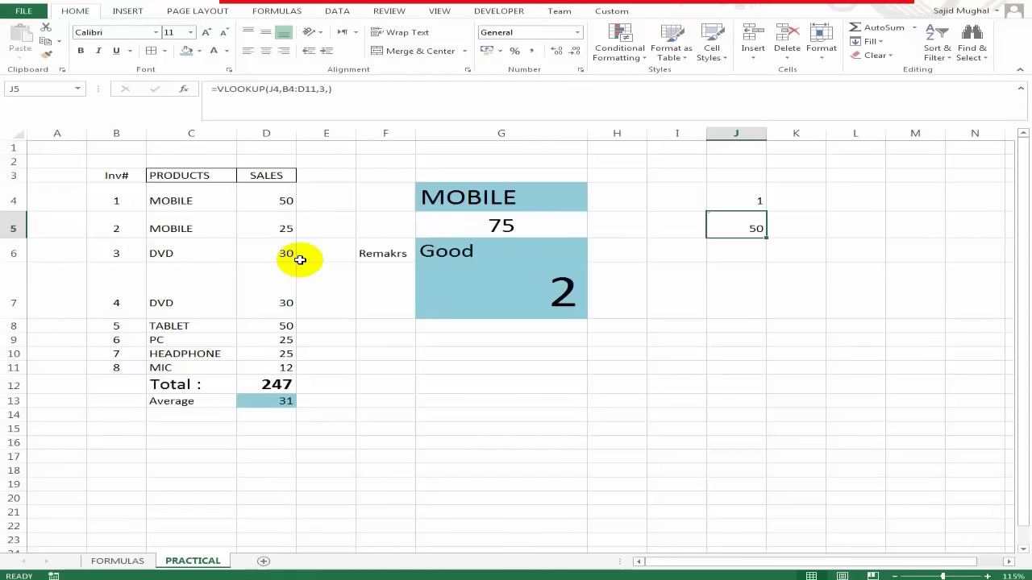
key("Up")
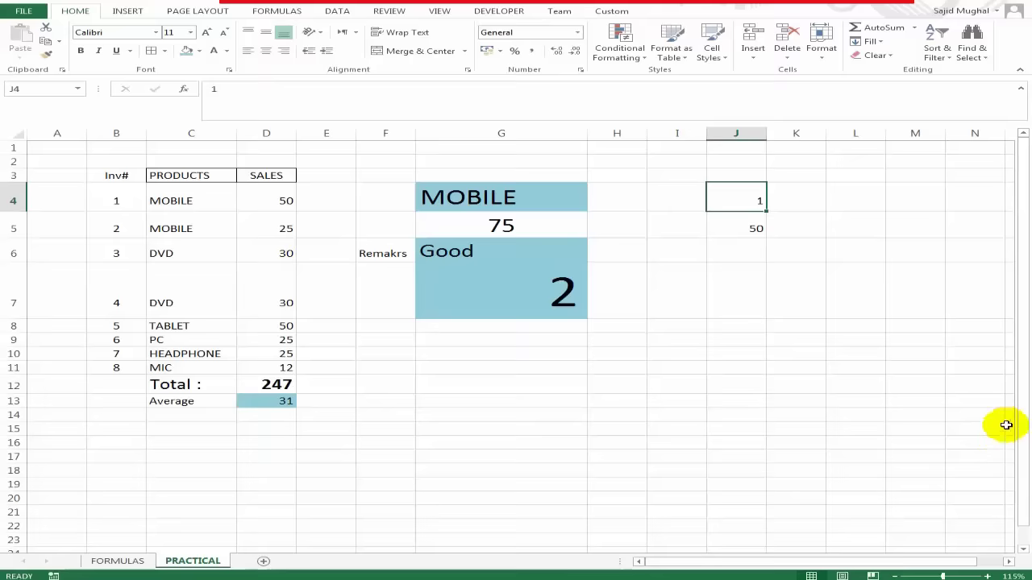
Test the sales lookup by entering Inv# 2 and then 3 in J4.
key("Down")
key("Up")
key("Down")
key("Up")
type("2")
key("Return")
key("Up")
type("3")
key("Return")
key("Up")
Label the sales result 'Sales', move it down to row 6, and label I5 'Product'.
key("Down")
key("Left")
type("Sales")
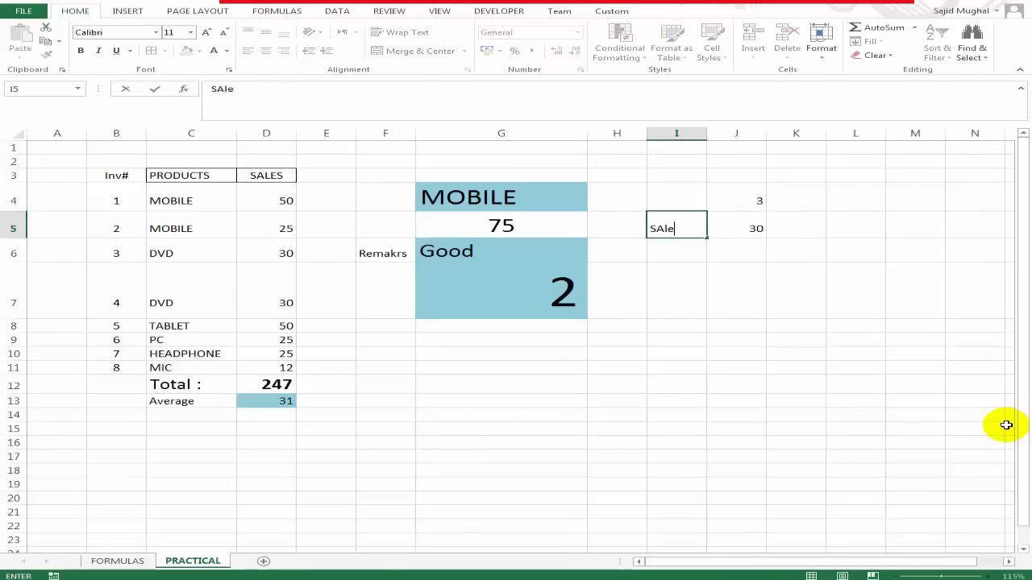
key("Return")
key("Up")
key("shift+Right")
key("ctrl+x")
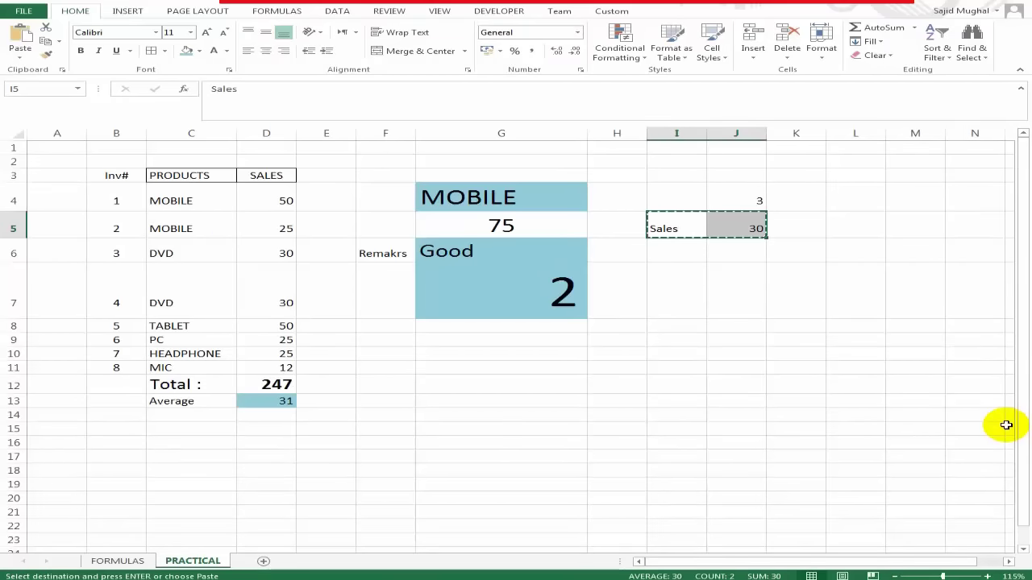
key("Down")
key("ctrl+v")
key("Up")
type("P")
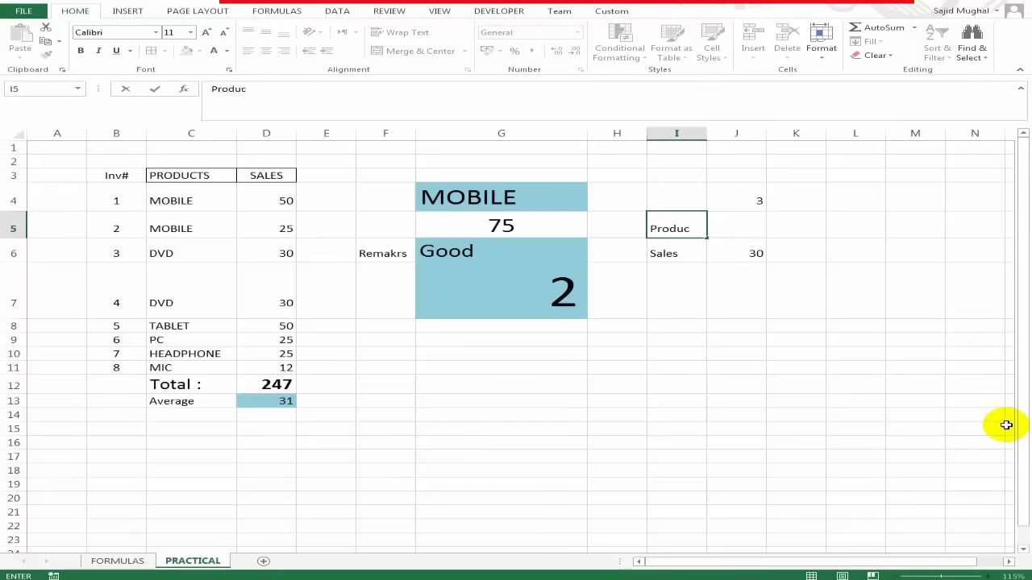
key("Right")
Copy the sales VLOOKUP into J5 with column index 2 to return the product.
key("Down")
key("F2")
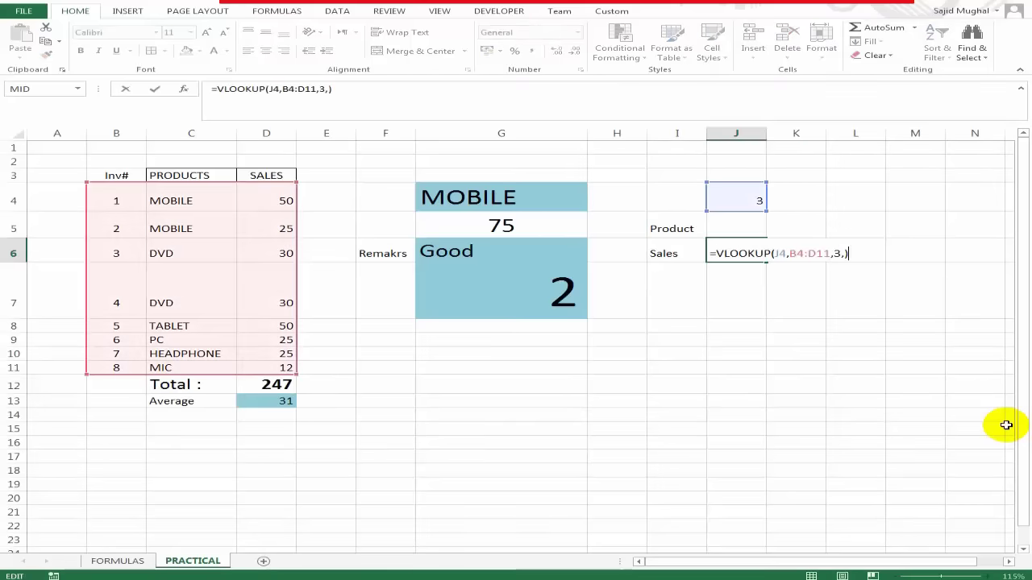
key("ctrl+shift+Left")
key("ctrl+shift+Left")
key("ctrl+shift+Left")
key("ctrl+shift+Left")
key("ctrl+shift+Left")
key("ctrl+shift+Left")
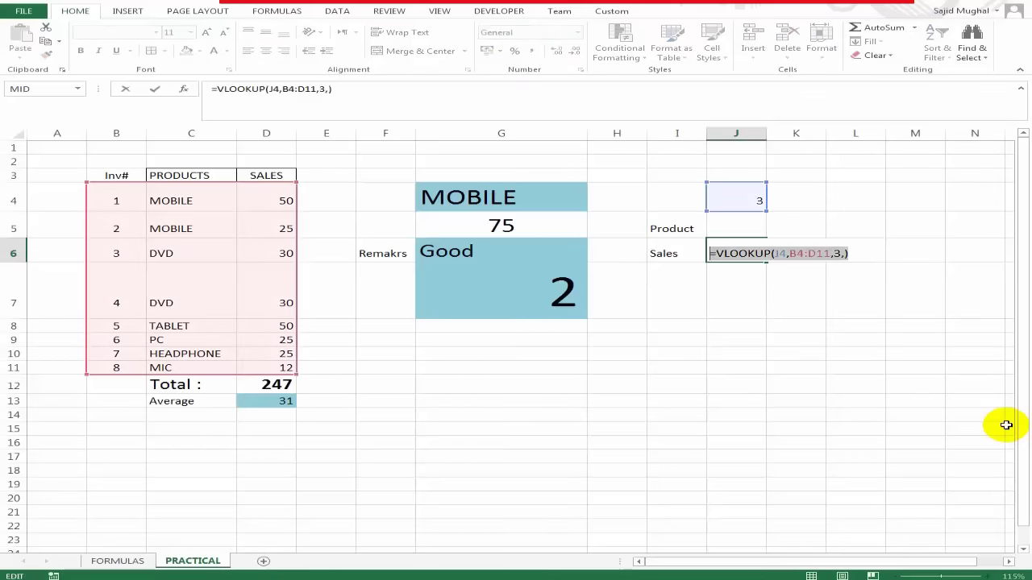
key("ctrl+c")
key("Escape")
key("Up")
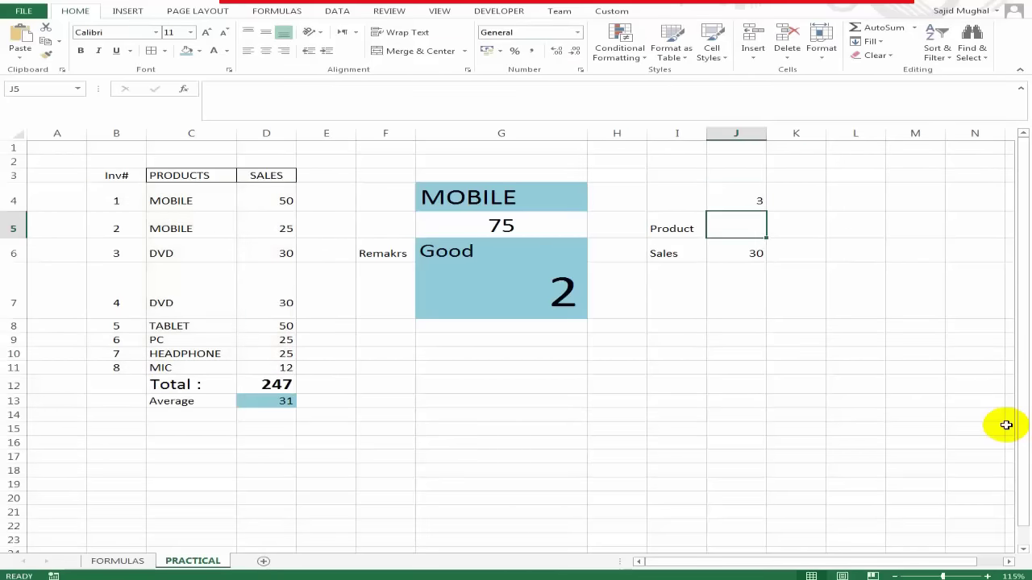
key("ctrl+v")
key("F2")
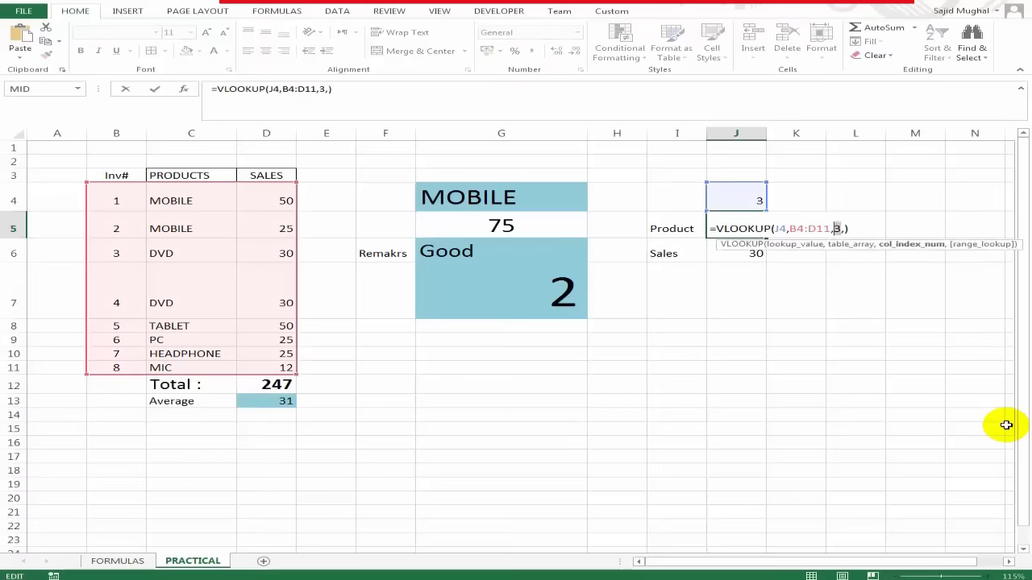
type("2")
key("Return")
key("Up")
key("Up")
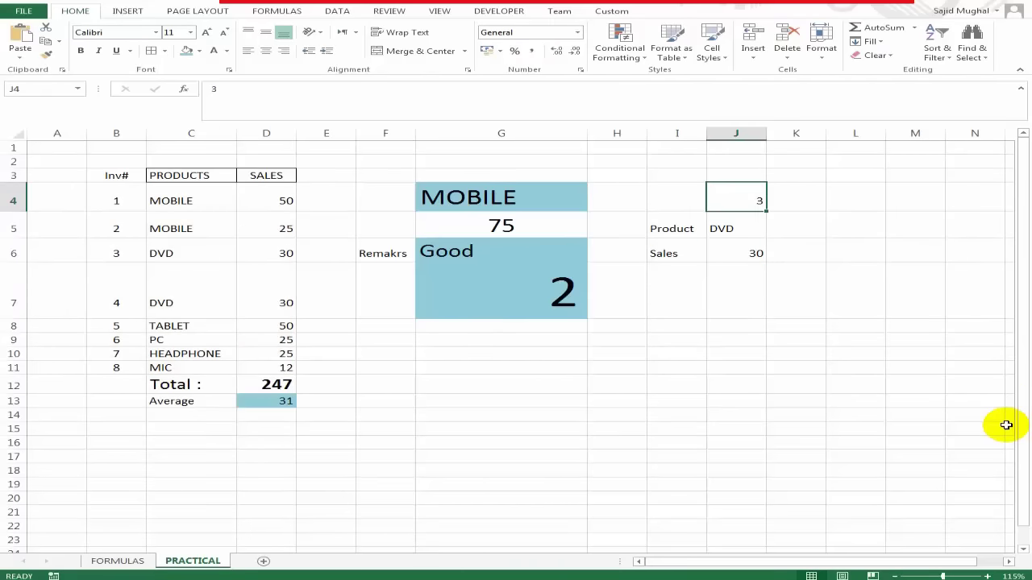
Try Inv# 2, 1 and 8 in J4; Inv# 8 shows MIC and sales 12.
key("Down")
type("2")
key("Return")
key("Up")
type("1")
key("Return")
key("Up")
key("Return")
key("Up")
type("8")
key("Return")
key("Up")
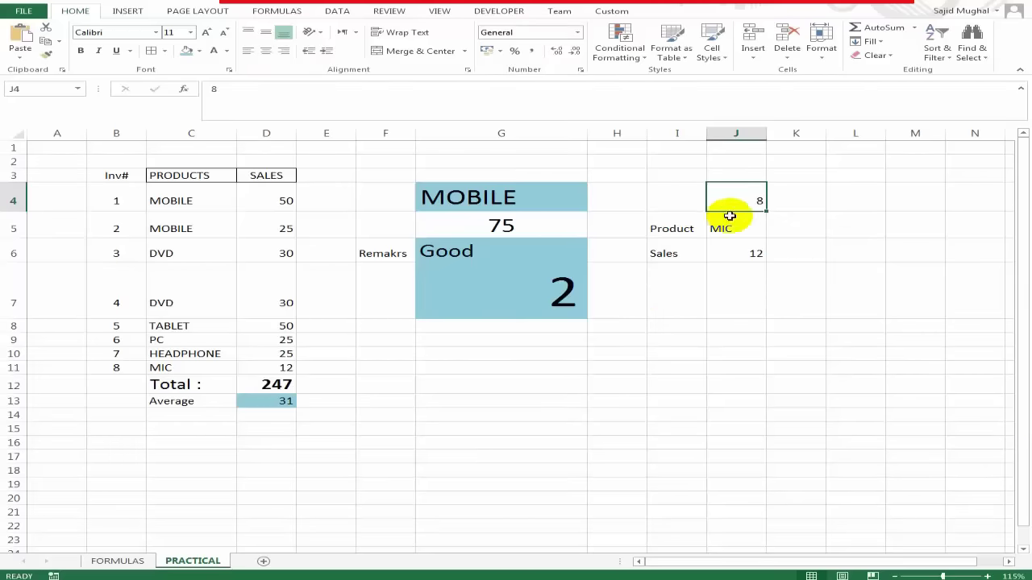
left_click(679, 202)
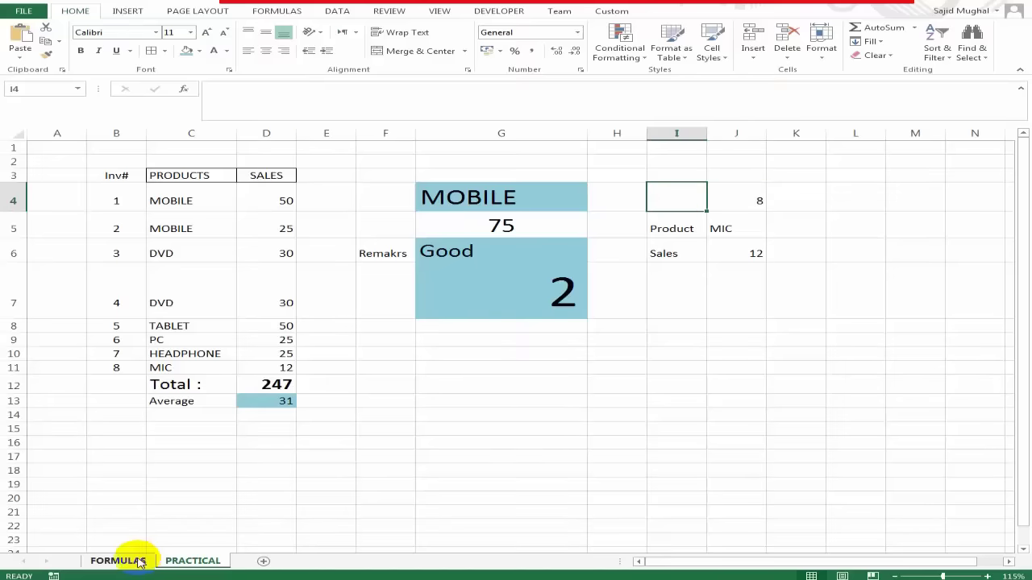
Glance at the FORMULAS sheet's formula list, then go back to PRACTICAL.
left_click(725, 250)
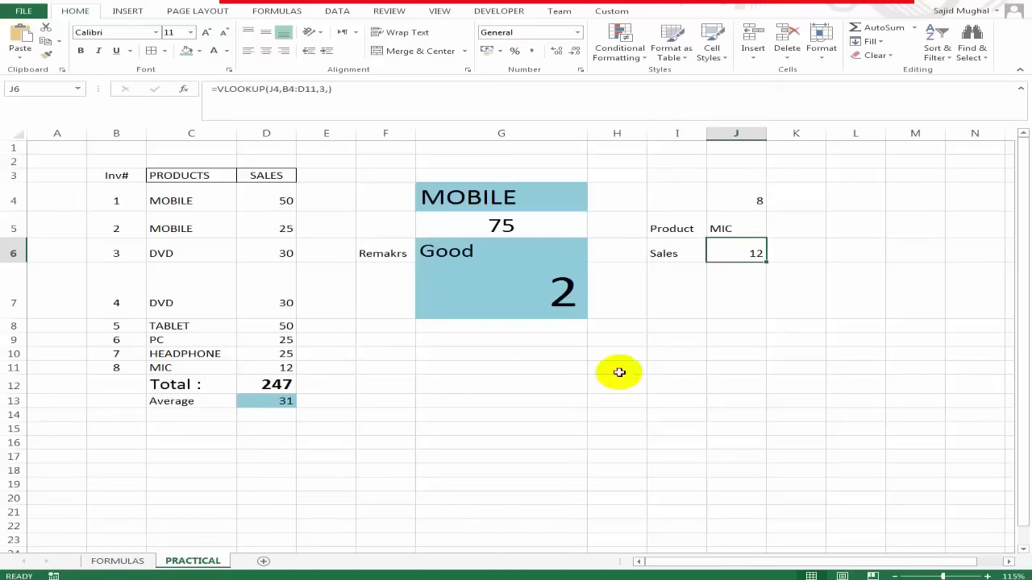
left_click(120, 561)
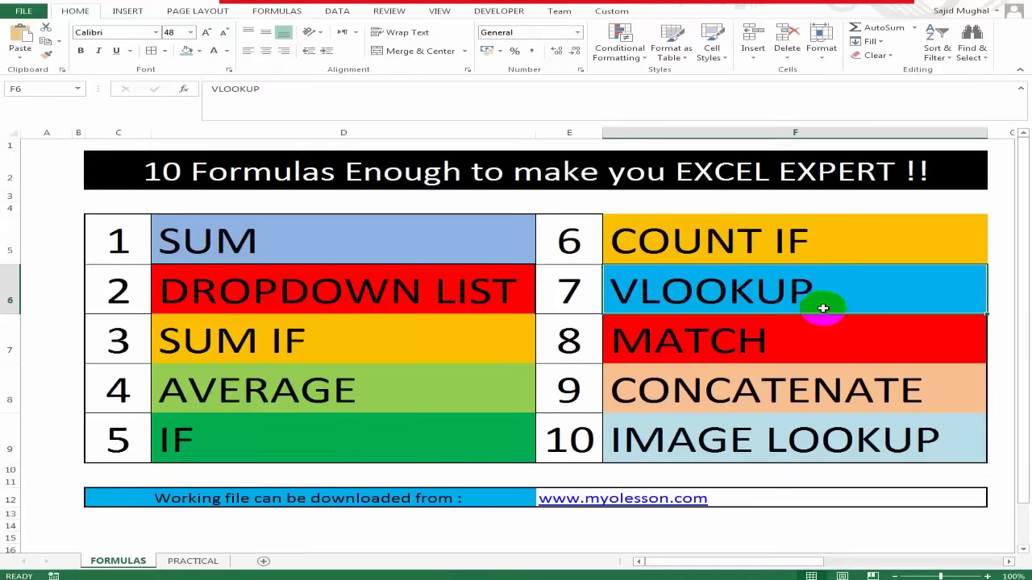
left_click(193, 560)
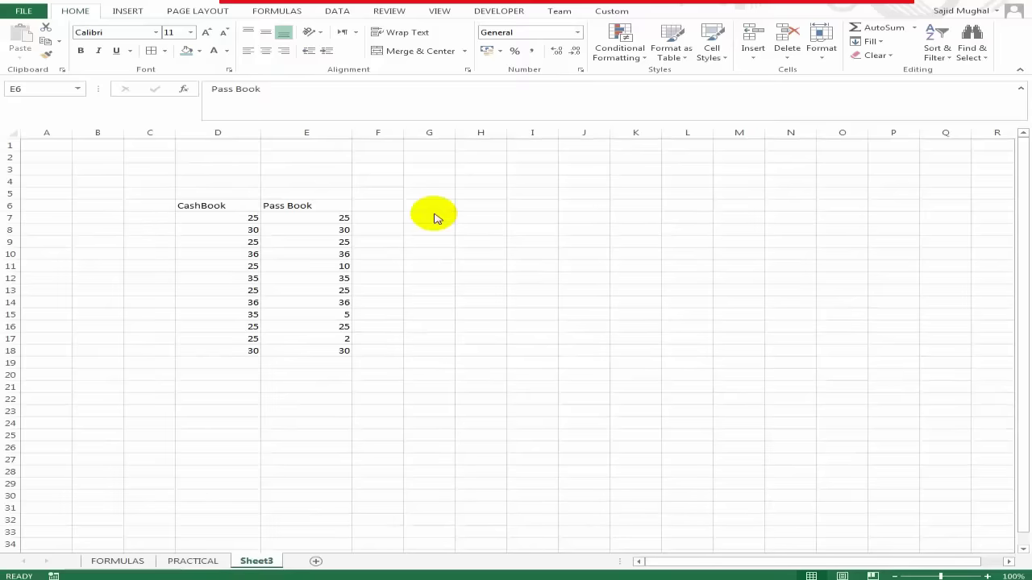
Total the Pass Book amounts in E19 with =SUM(E7:E18).
left_click(204, 206)
left_click(332, 210)
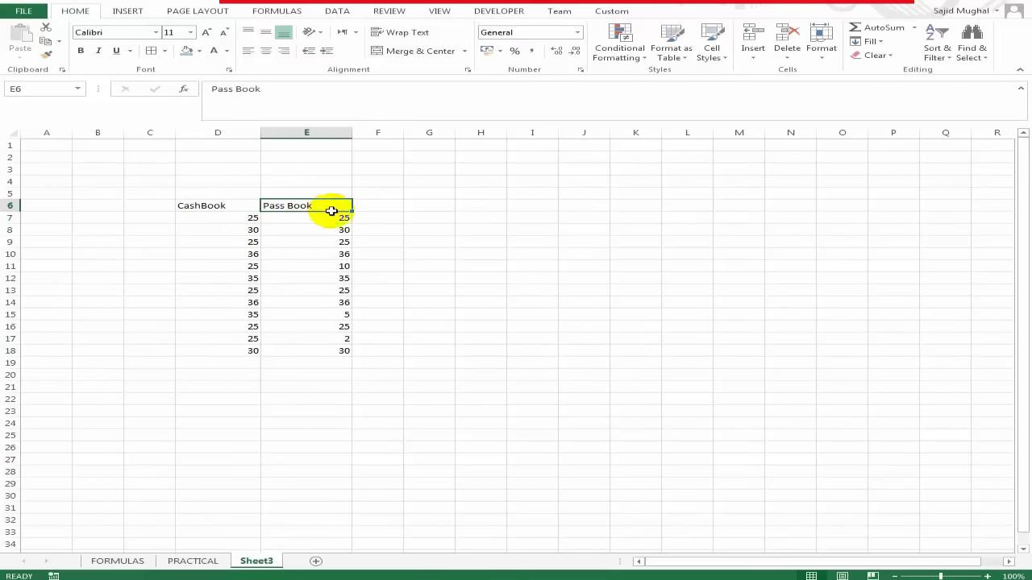
left_click(318, 363)
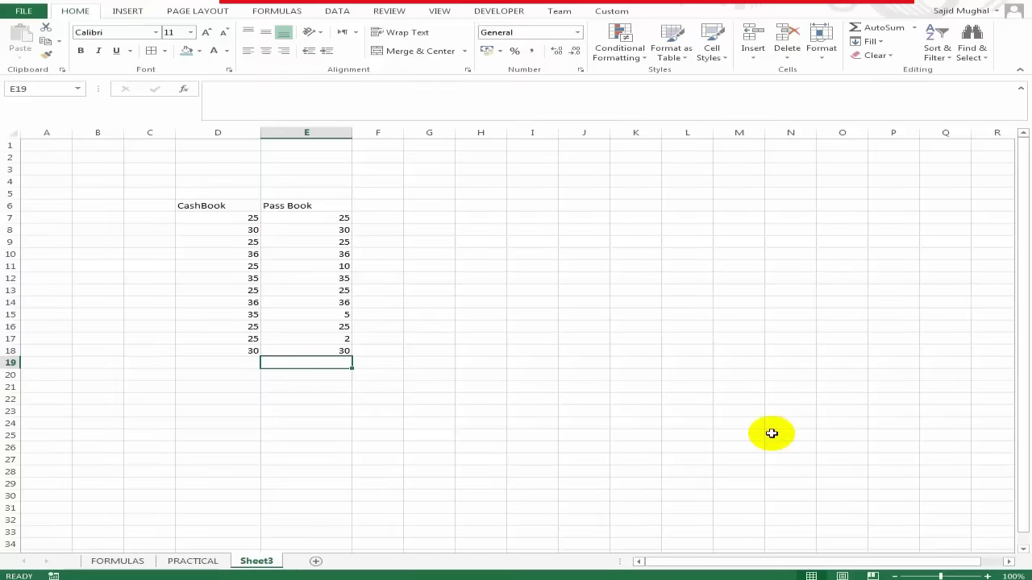
type("=SUM(")
key("Up")
key("shift+Up")
key("shift+Up")
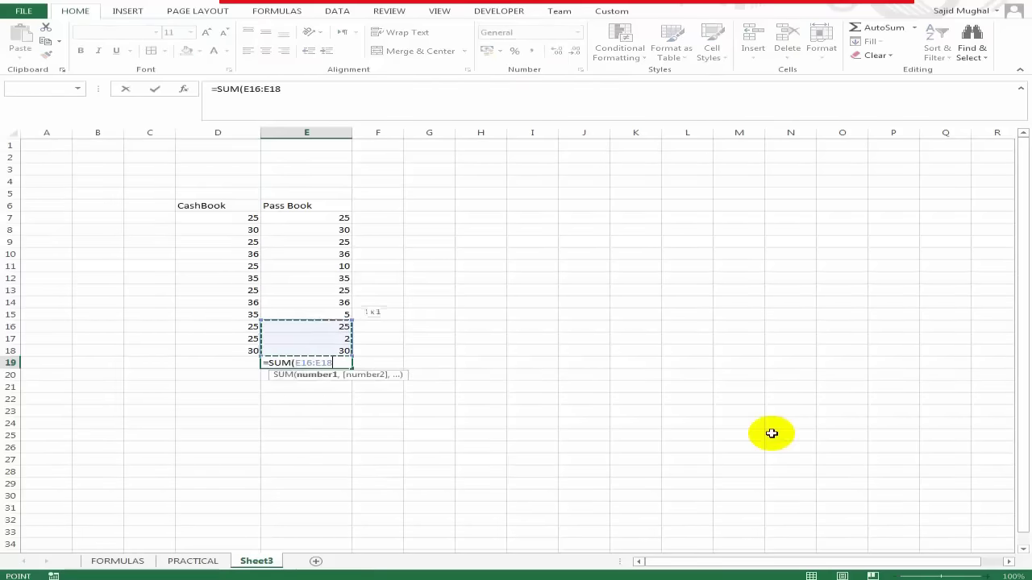
key("shift+Up")
key("shift+Up")
key("shift+Up")
key("shift+Up")
key("shift+Up")
key("shift+Up")
key("shift+Up")
key("Return")
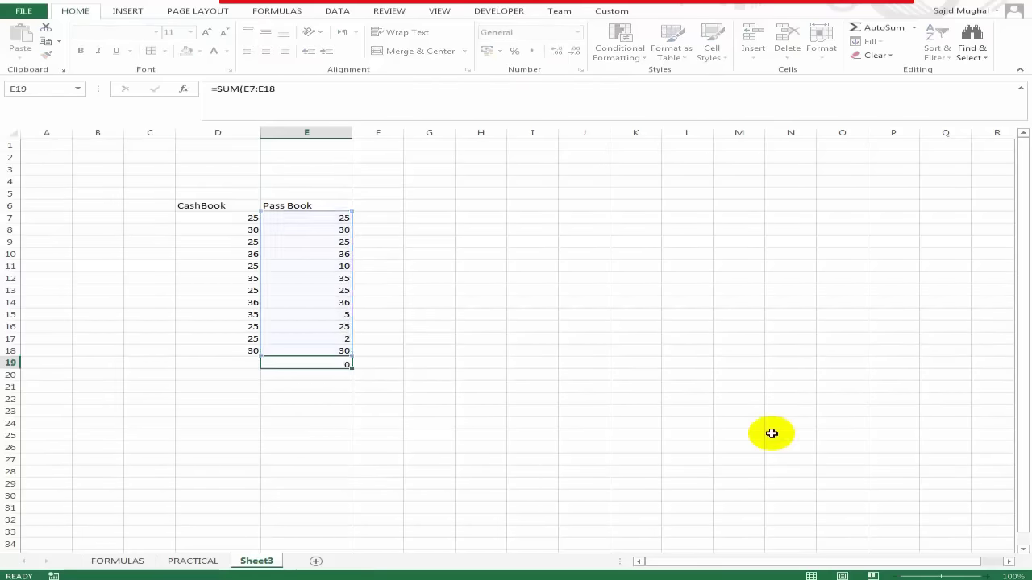
Copy the total to D19 for CashBook and enter =D19-E19 in D20, giving 68.
key("ctrl+c")
key("Left")
key("Return")
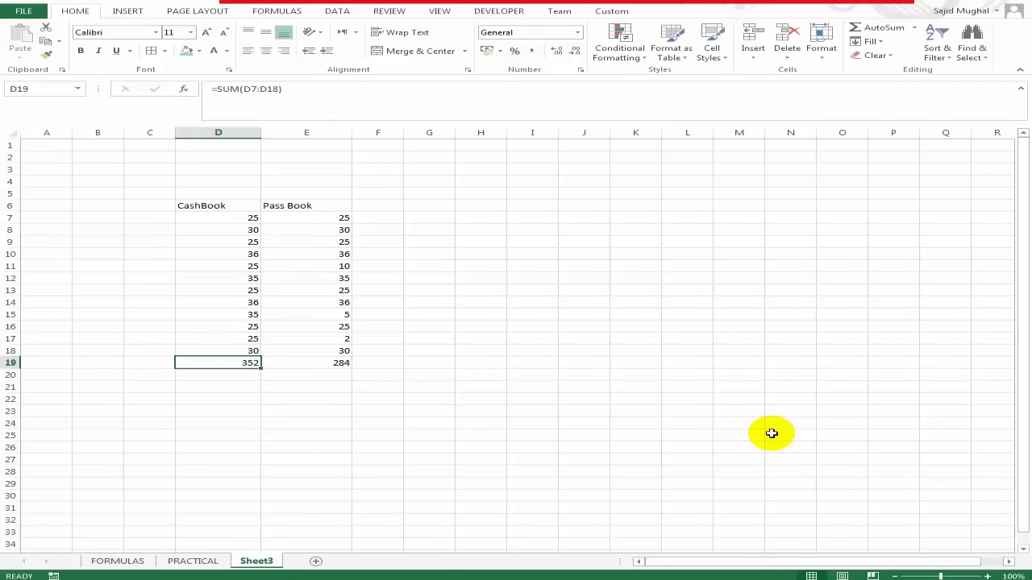
key("Down")
key("Up")
type("-")
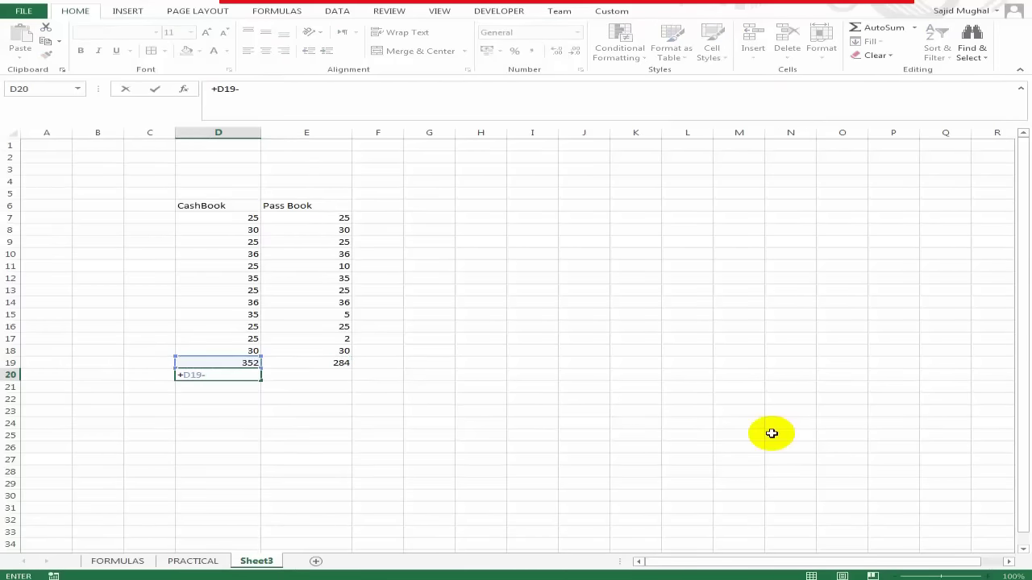
key("Up")
key("Right")
key("Right")
key("Left")
key("Return")
key("Up")
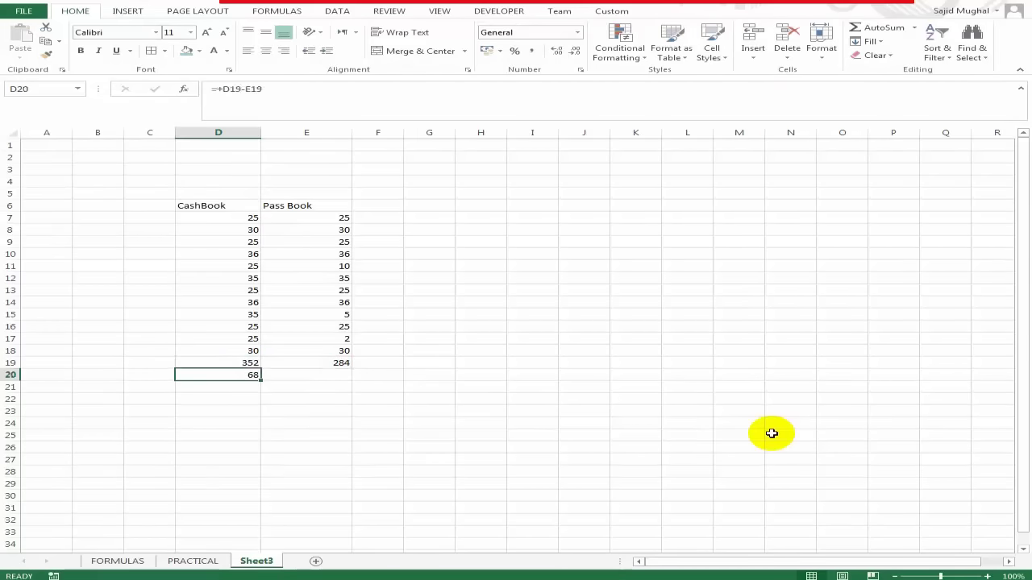
key("Up")
key("Right")
key("Right")
key("Right")
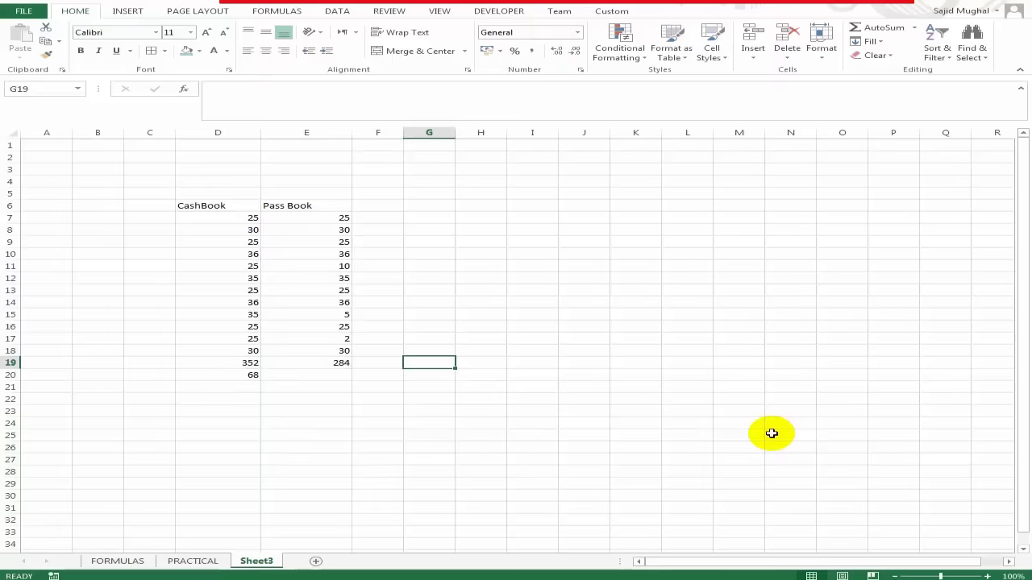
left_click(429, 218)
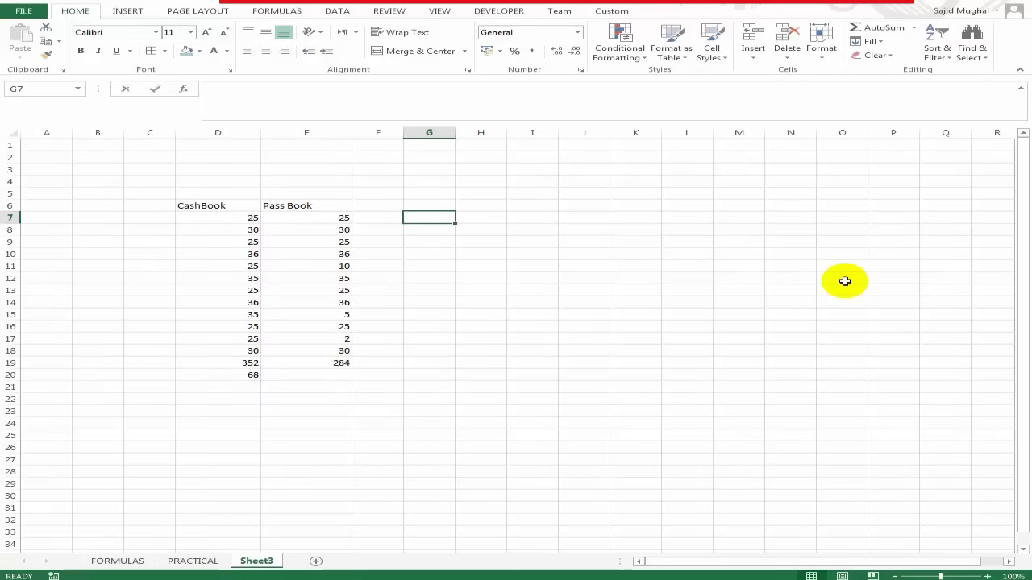
Enter =MATCH(E7,$D$7:$D$19,0) in G7 and fill it down to G19.
type("=match")
key("Tab")
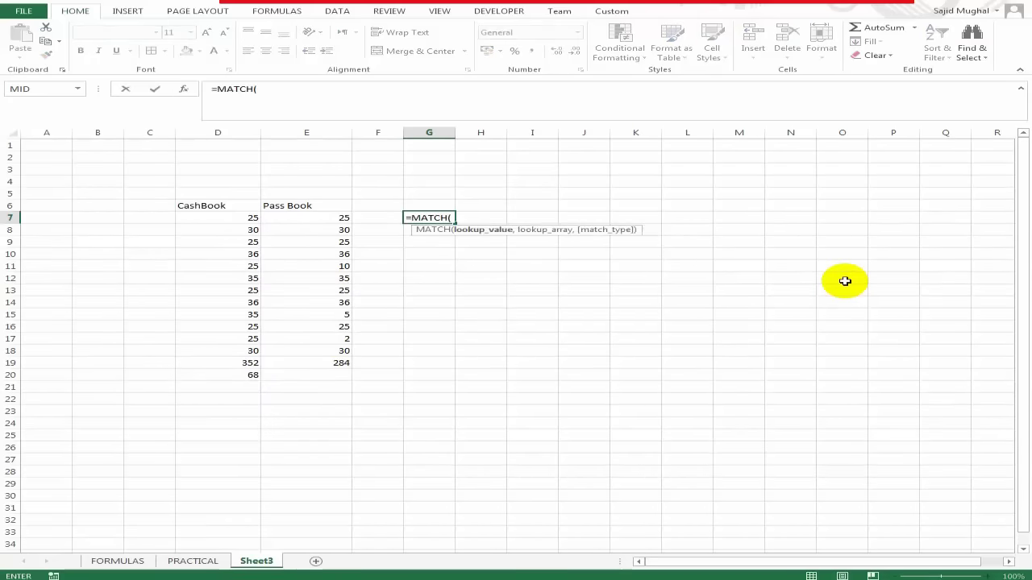
left_click(331, 218)
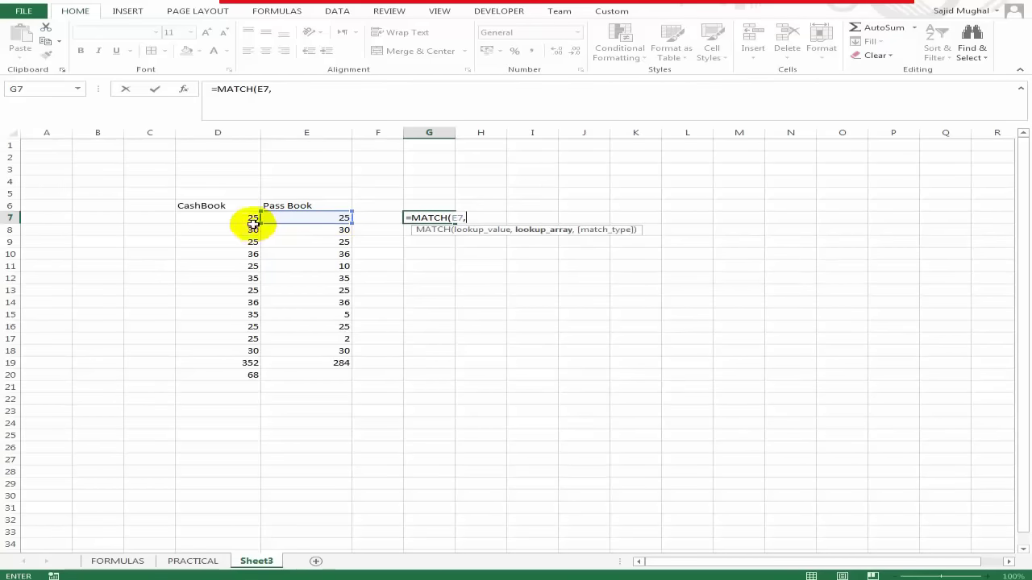
left_click_drag(244, 220, 224, 361)
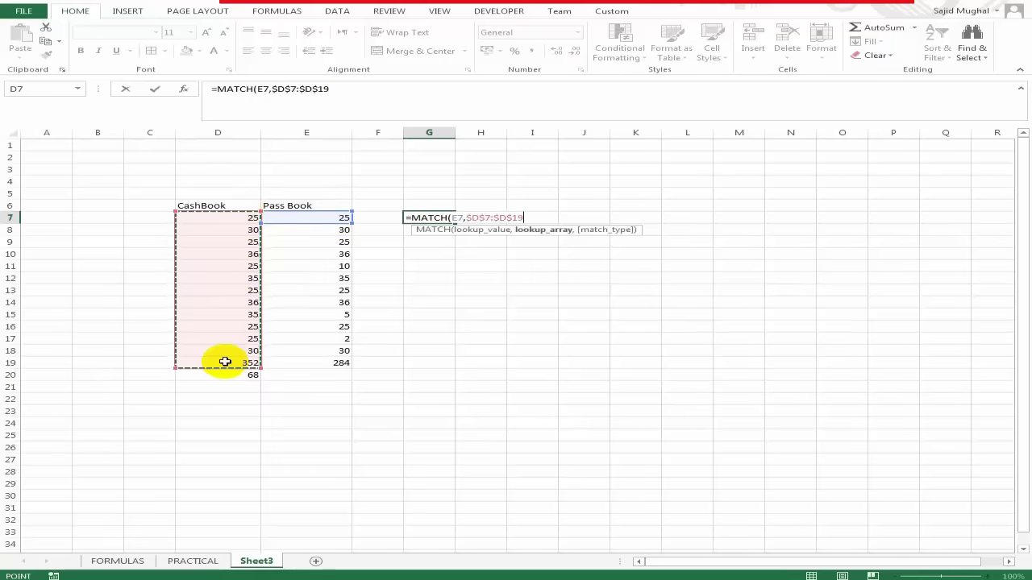
type(",0")
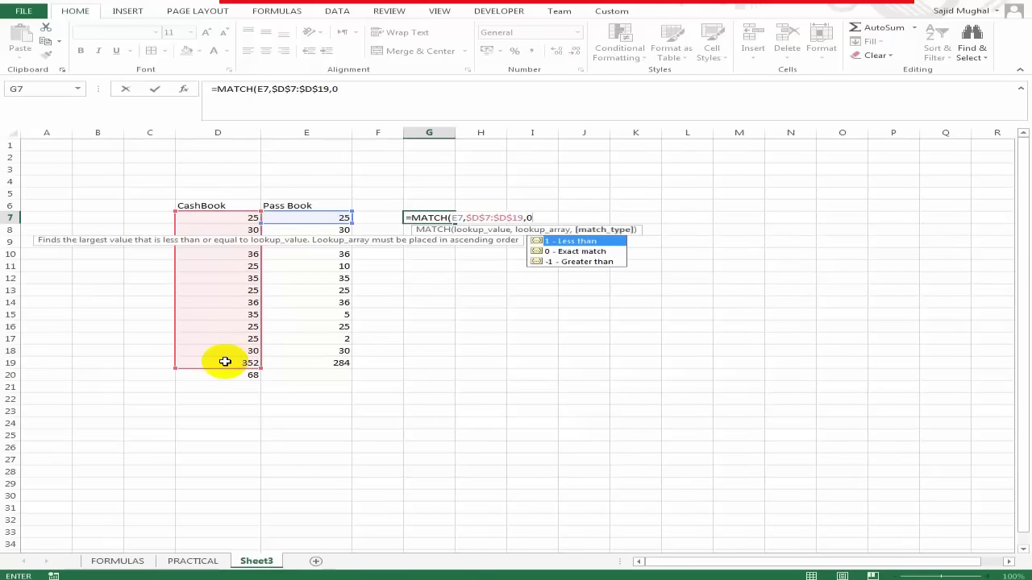
key("Return")
key("Up")
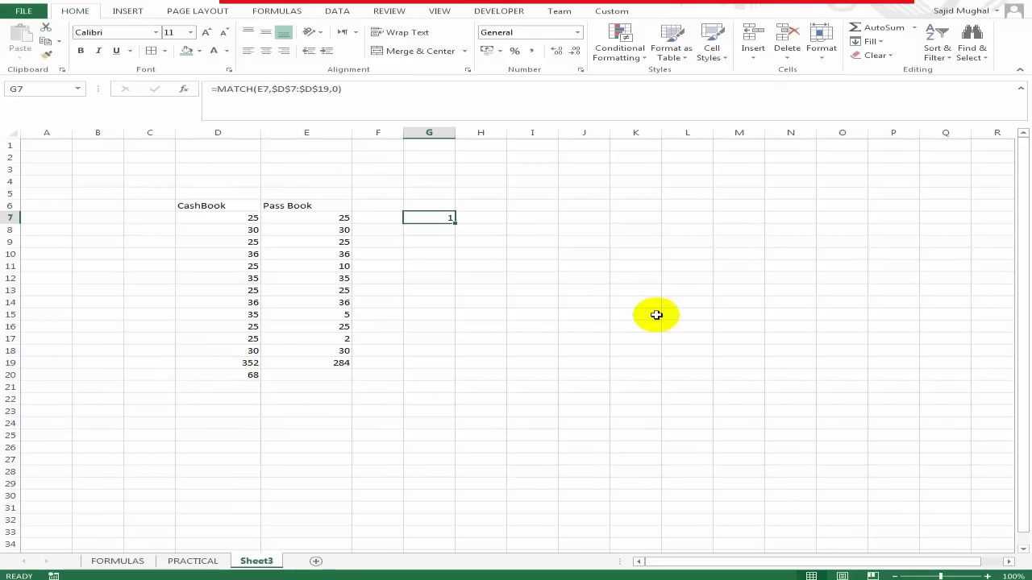
key("shift+Down")
key("shift+Down")
key("shift+Down")
key("shift+Down")
key("shift+Down")
key("shift+Down")
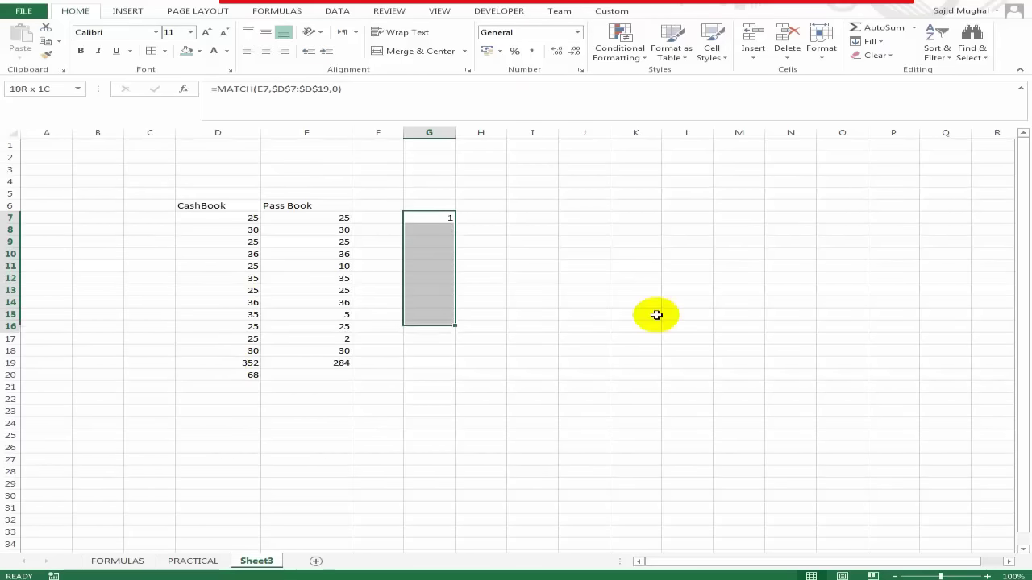
key("shift+Down")
key("shift+Down")
key("shift+Down")
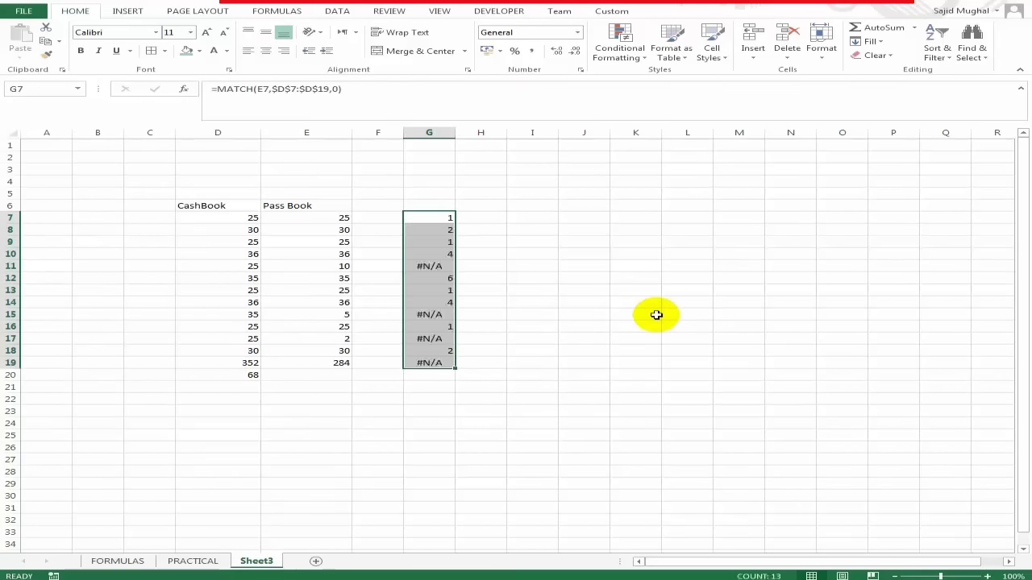
key("shift+Up")
key("shift+Up")
key("shift+Up")
key("shift+Up")
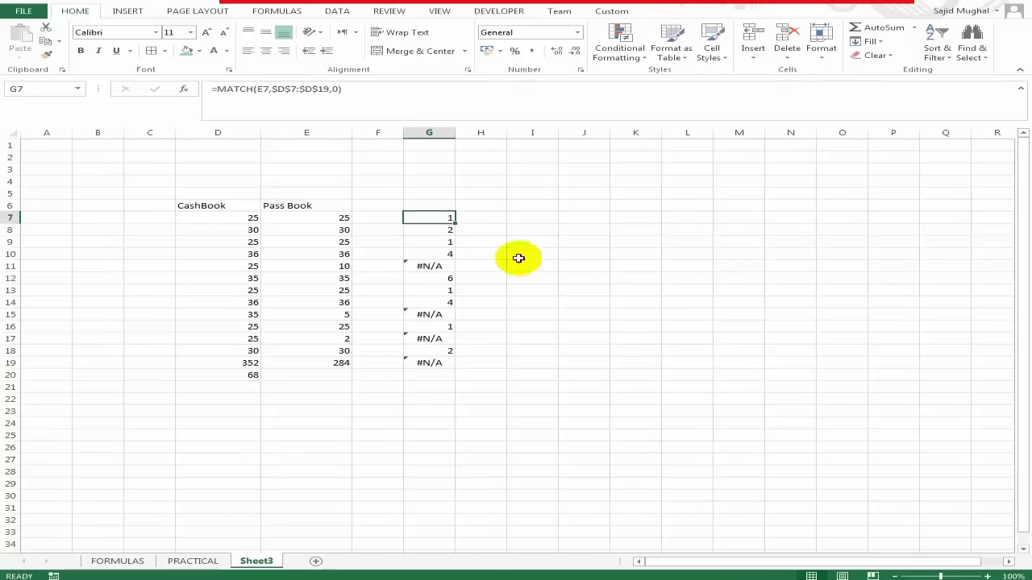
Review the #N/A results beside the unmatched Pass Book amounts 10, 5 and 2.
left_click(439, 266)
left_click(342, 265)
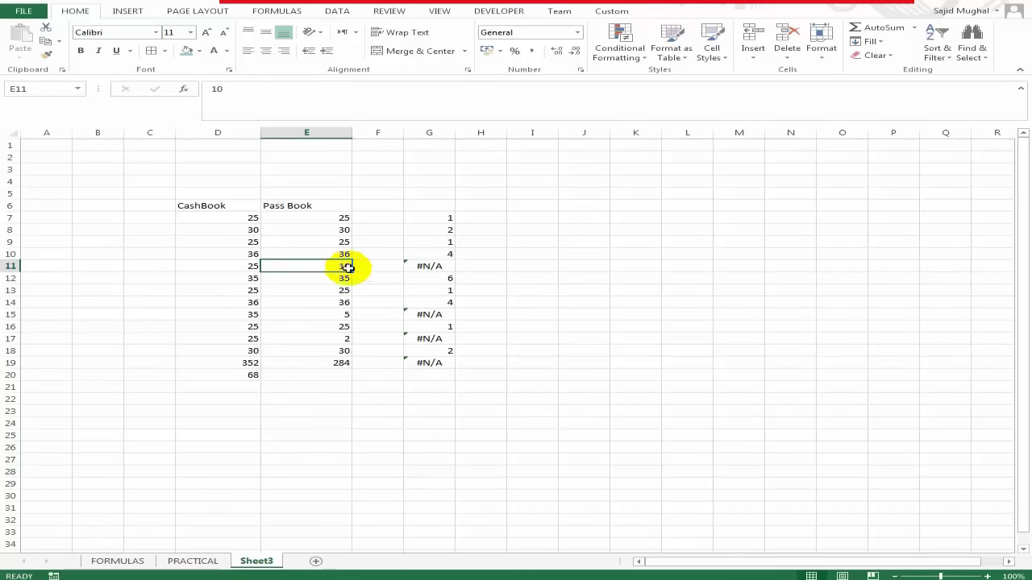
left_click(445, 314)
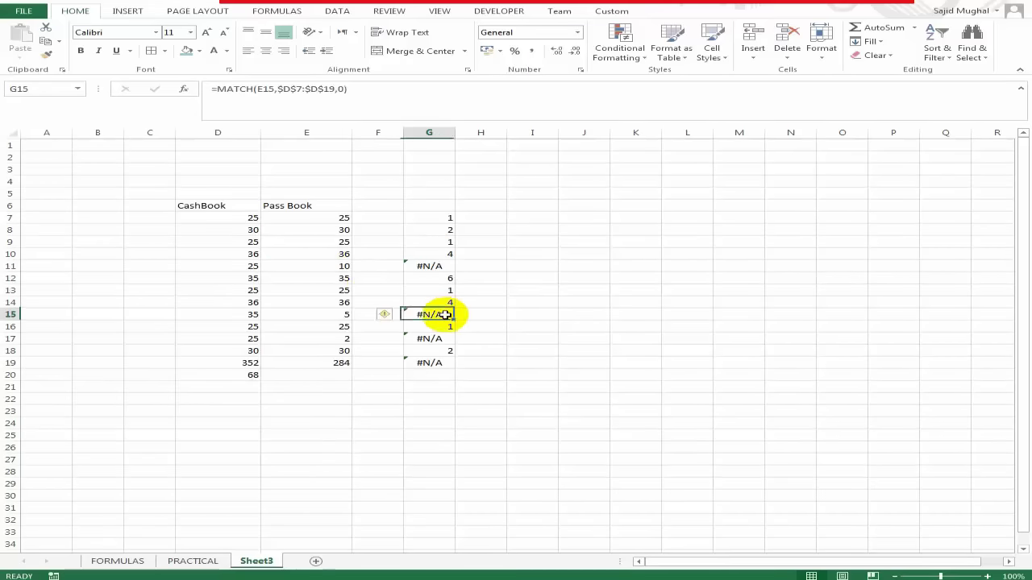
left_click(341, 314)
left_click(433, 337)
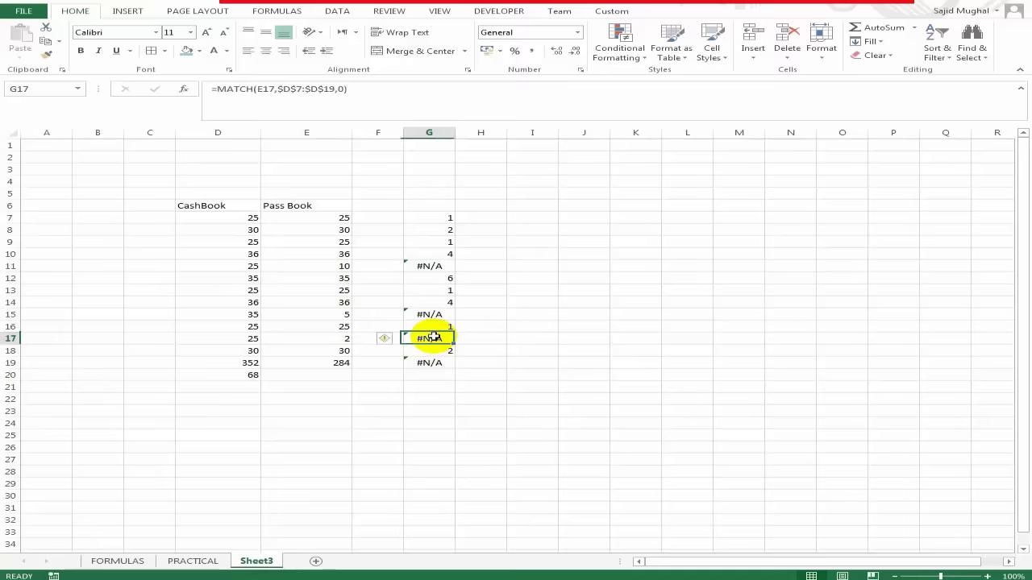
left_click(341, 338)
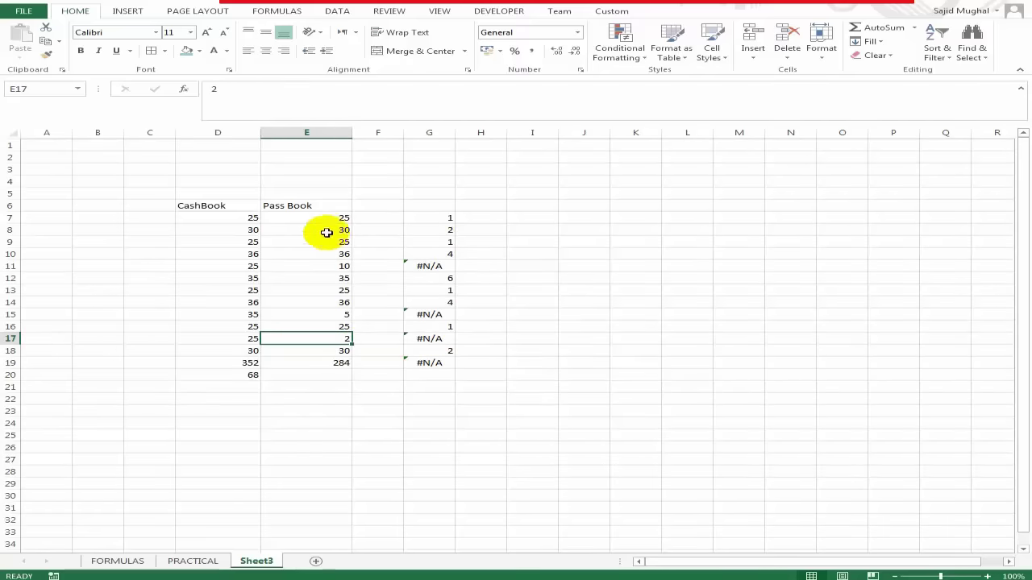
left_click_drag(237, 216, 432, 362)
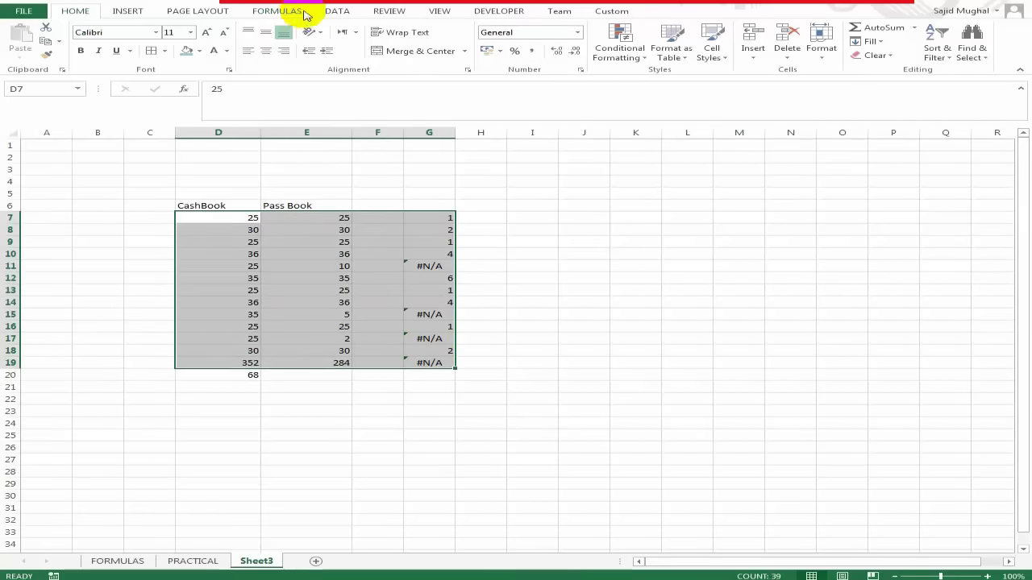
Sort the CashBook/Pass Book range by the MATCH results in column G.
left_click(337, 11)
left_click(360, 50)
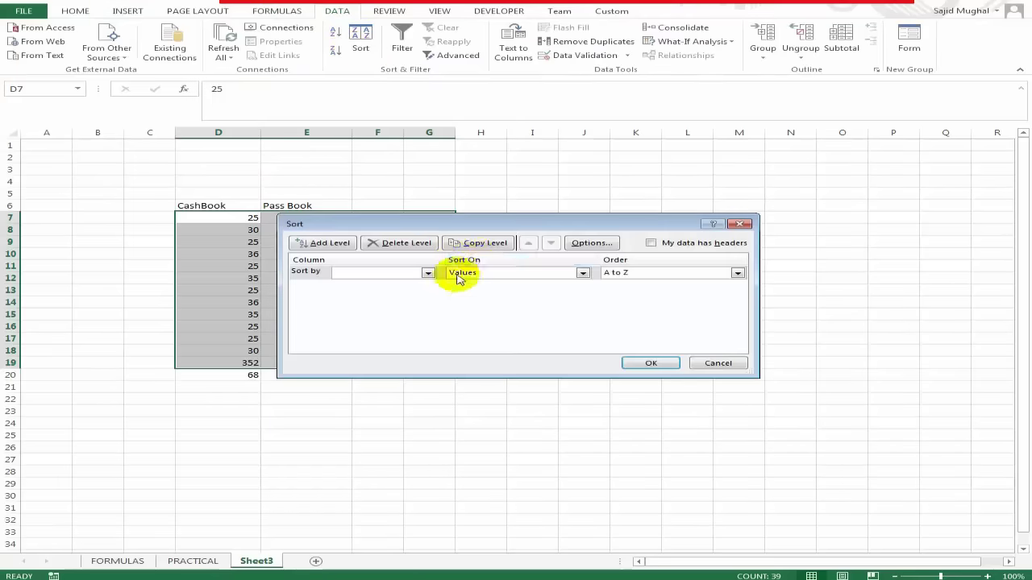
left_click(428, 274)
left_click(403, 307)
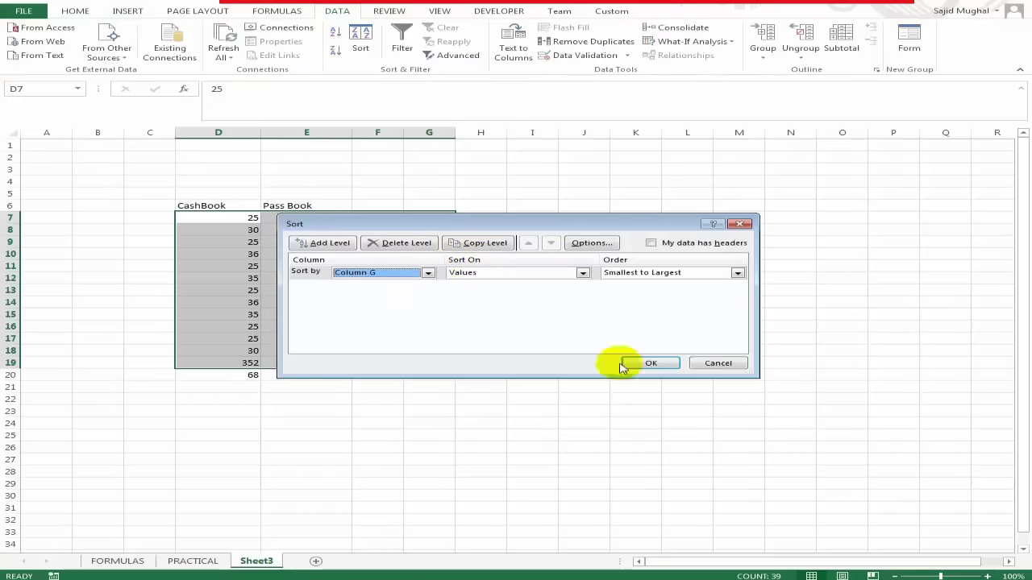
left_click(655, 362)
left_click(514, 311)
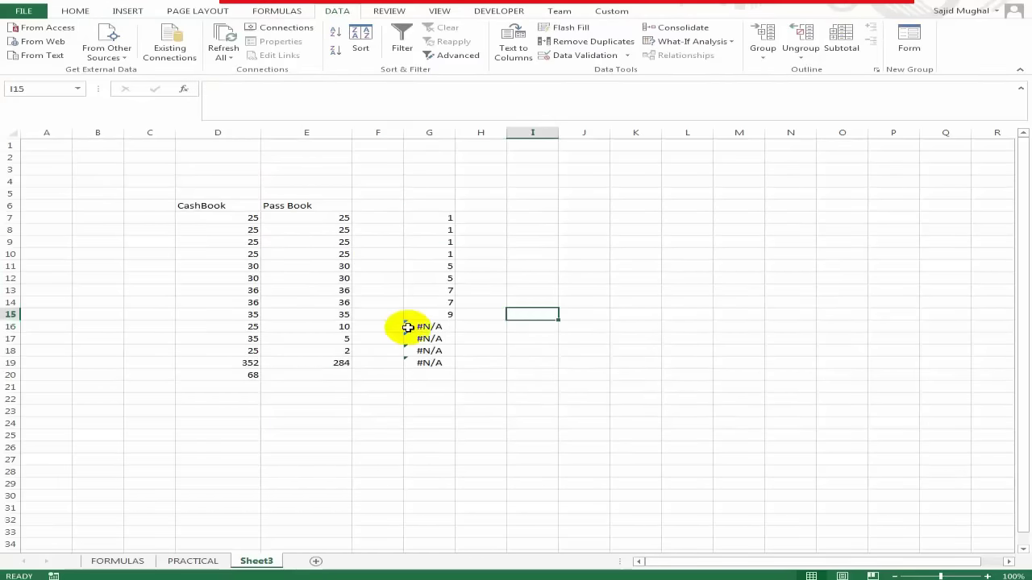
Delete the extra MATCH formula in G19 and review unmatched amounts in E16:E18.
left_click(345, 325)
mouse_move(345, 326)
left_mouse_down()
mouse_move(389, 346)
mouse_move(346, 329)
left_mouse_up()
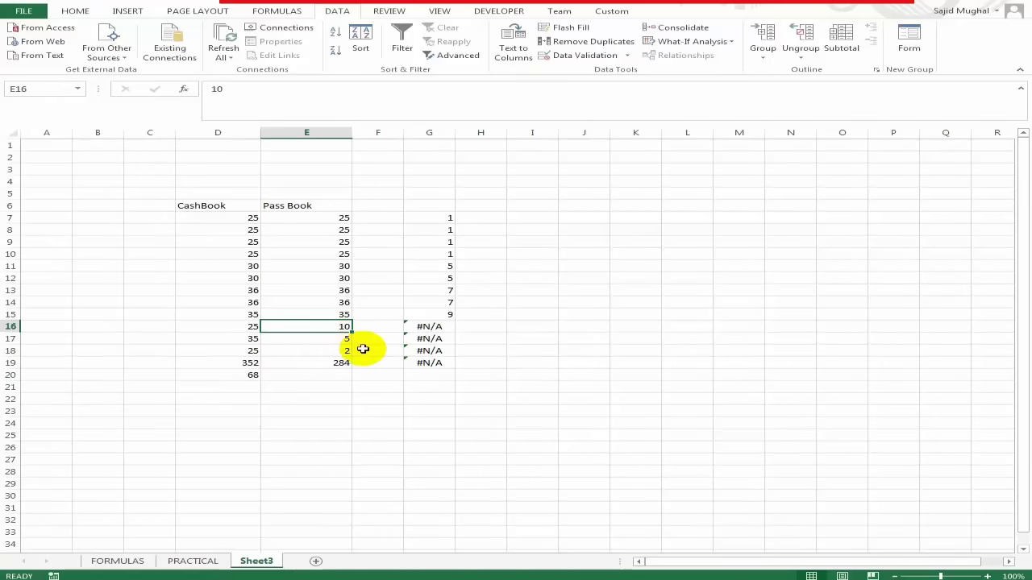
left_click(439, 329)
left_click(430, 363)
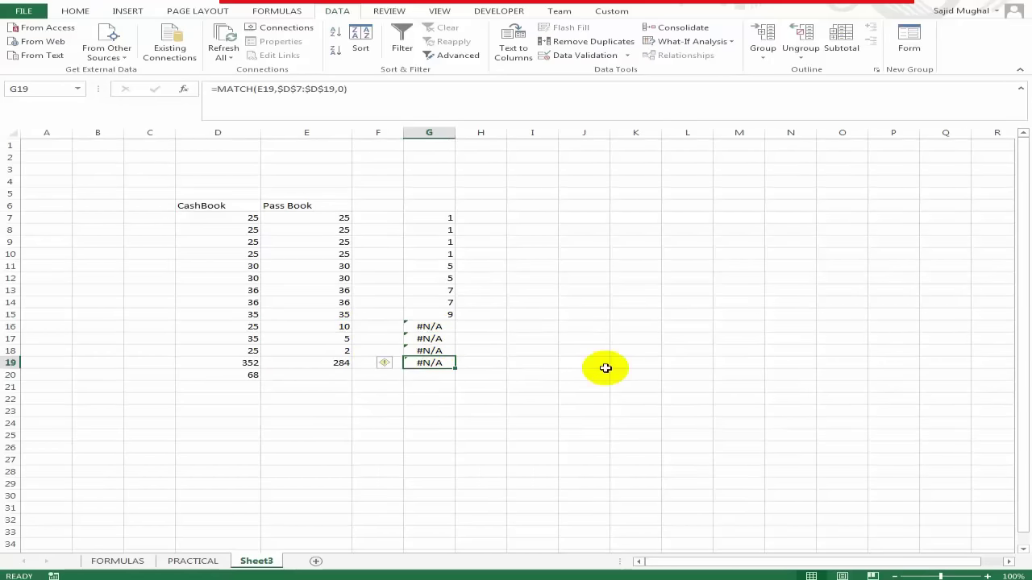
key("Delete")
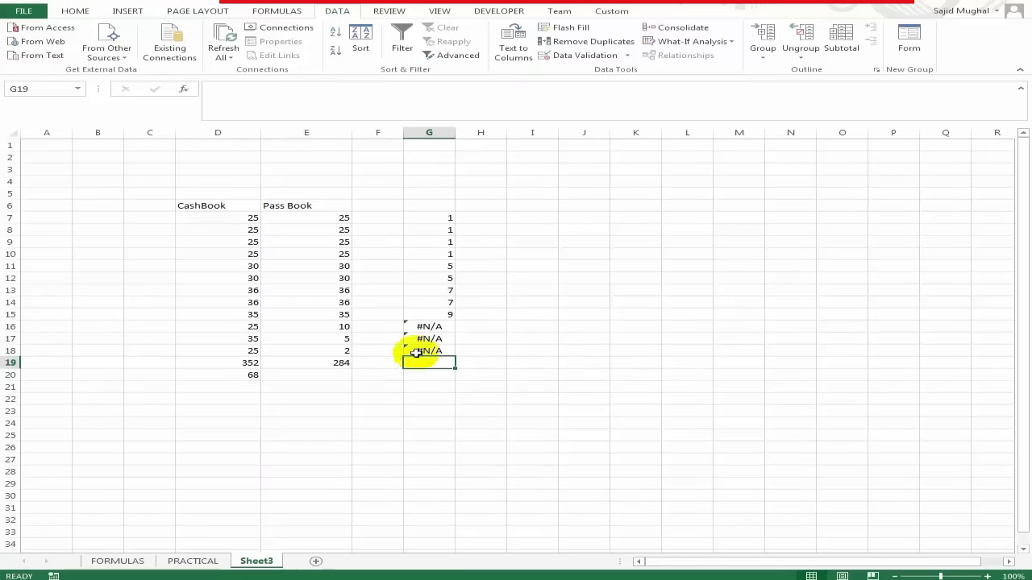
left_click(351, 327)
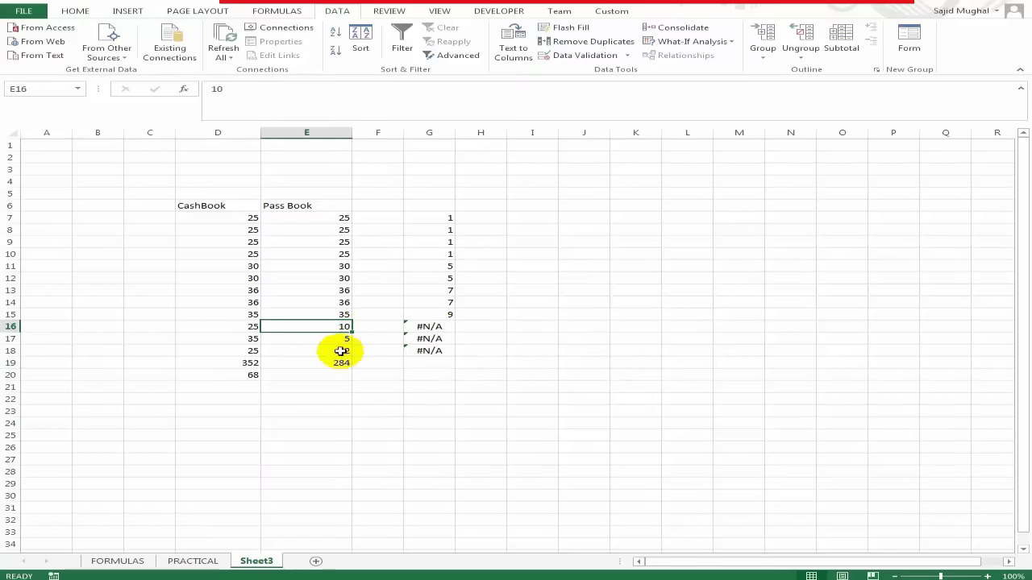
left_click(325, 340)
left_click(333, 351)
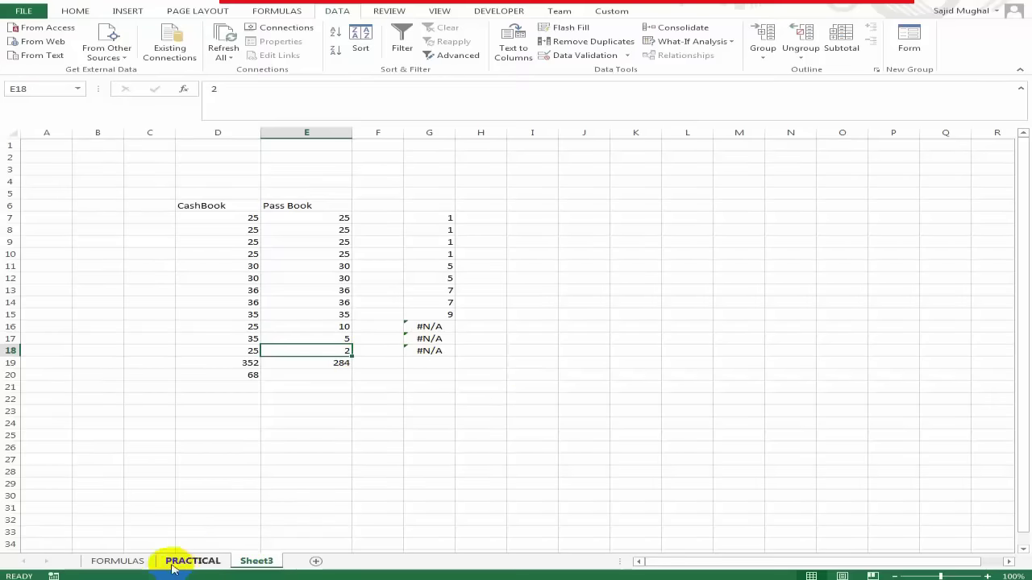
left_click(119, 560)
Select CONCATENATE on the FORMULAS sheet, then return through PRACTICAL to Sheet3.
left_click(724, 399)
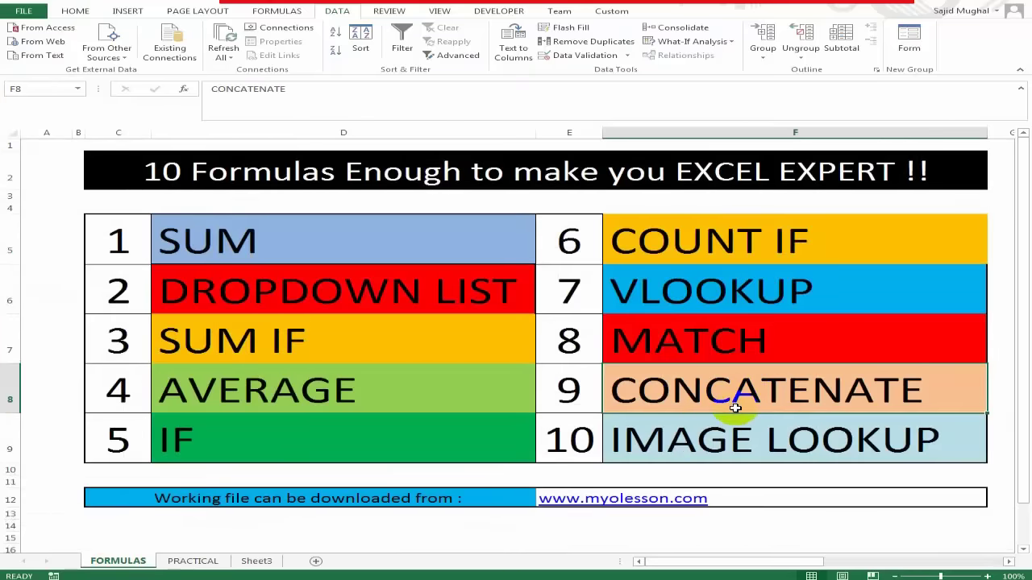
left_click(207, 564)
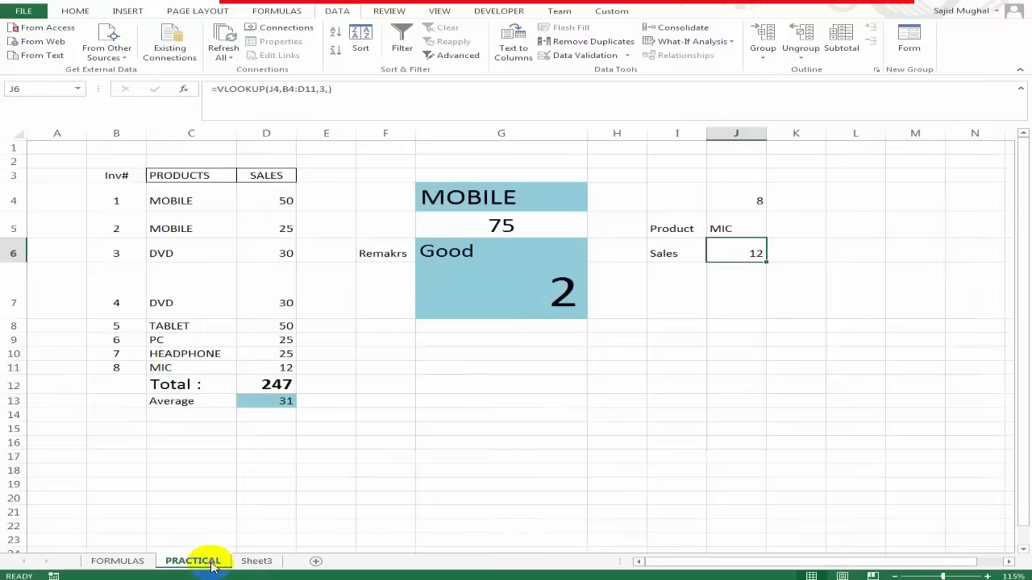
left_click(565, 353)
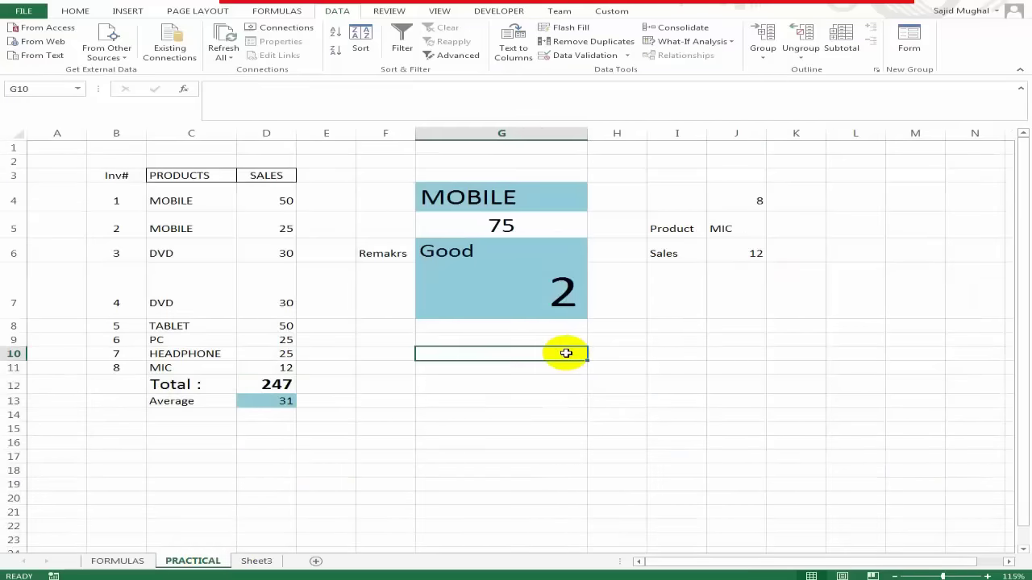
left_click(255, 562)
left_click(419, 397)
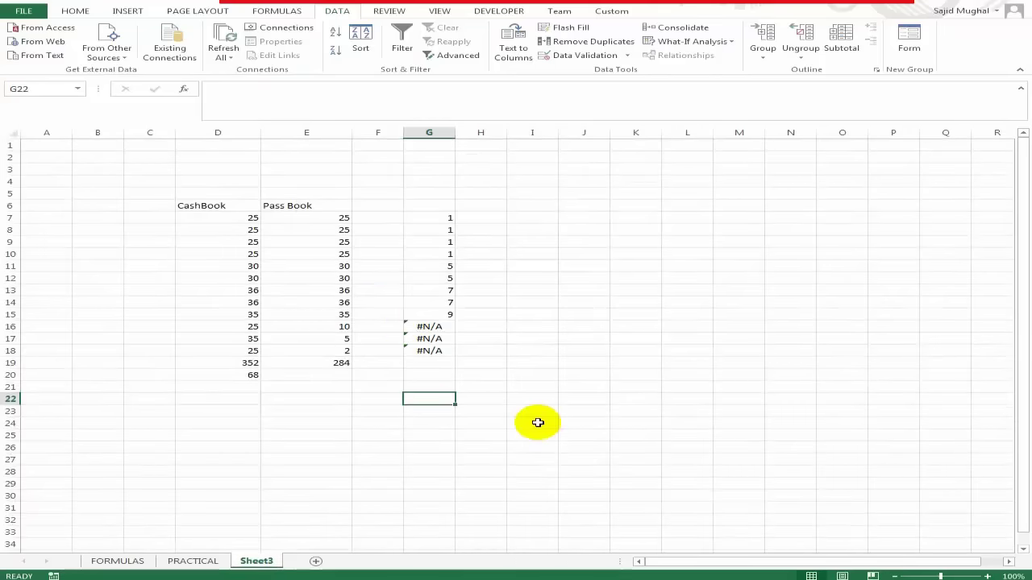
left_click(332, 397)
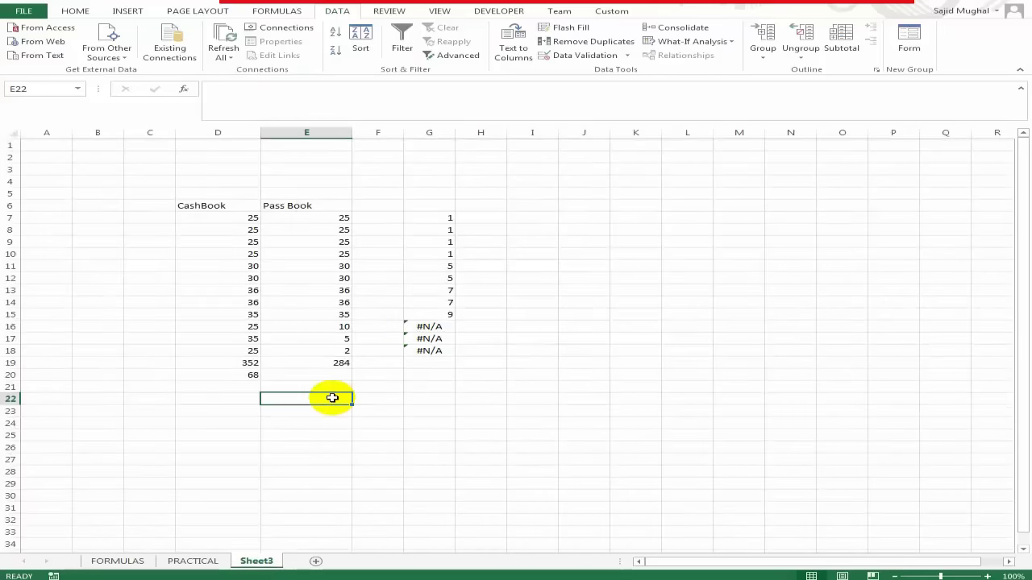
Add First Name, Last Name and Full Name headers in J6:L6 and autofit columns J and K.
left_click(546, 207)
key("Right")
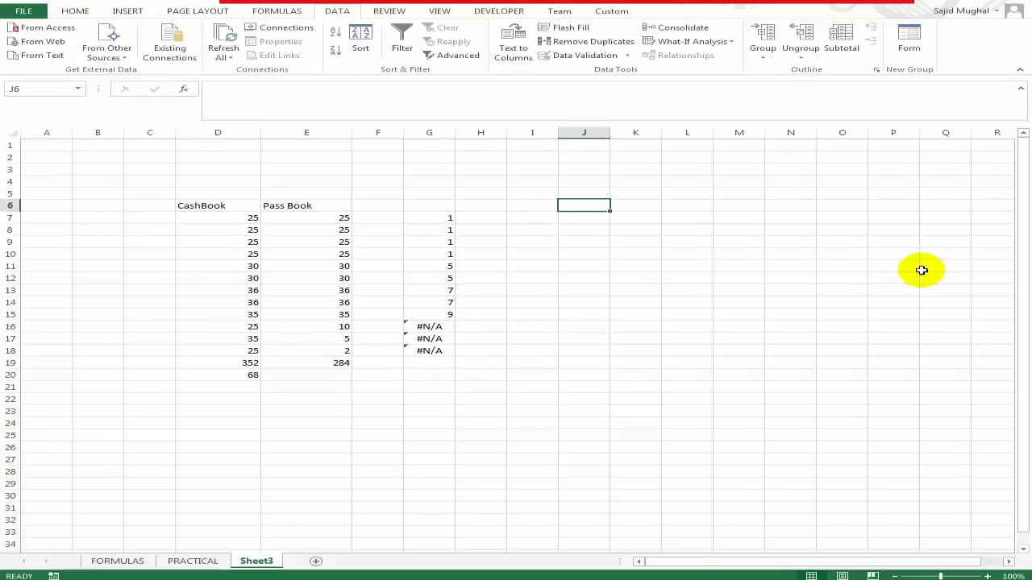
type("First Name")
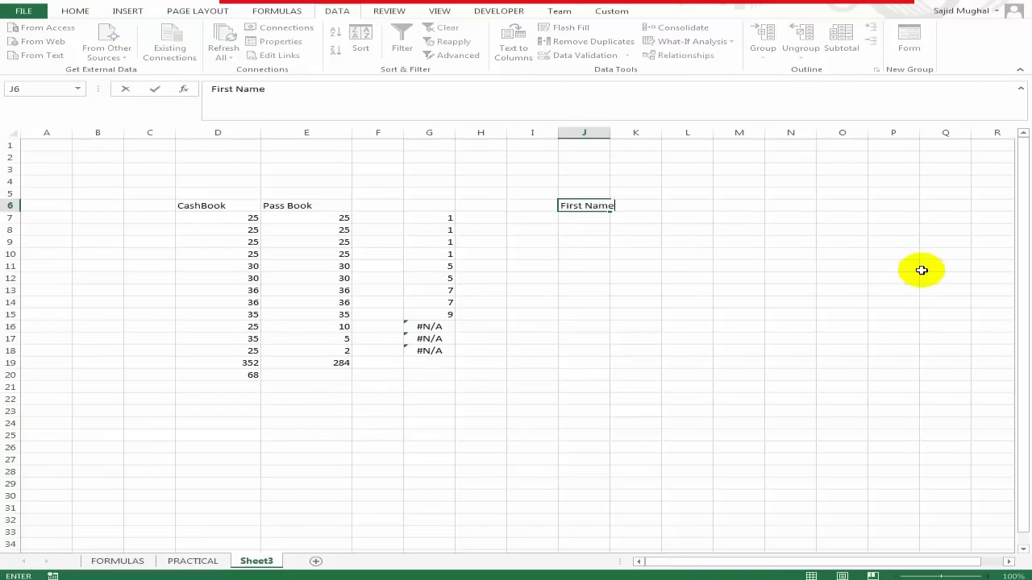
key("Tab")
type("Las")
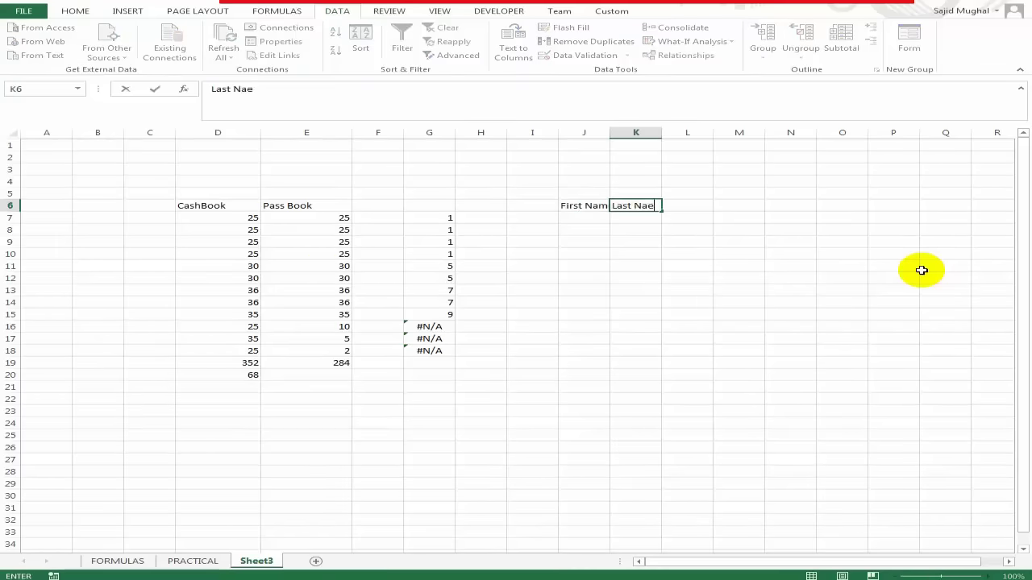
key("Tab")
type("F")
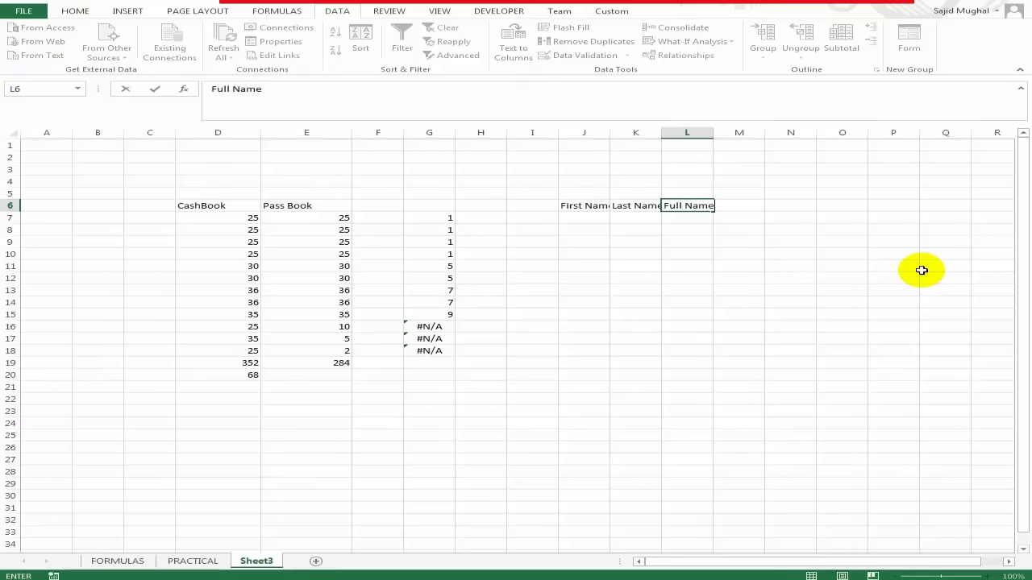
key("ctrl+Return")
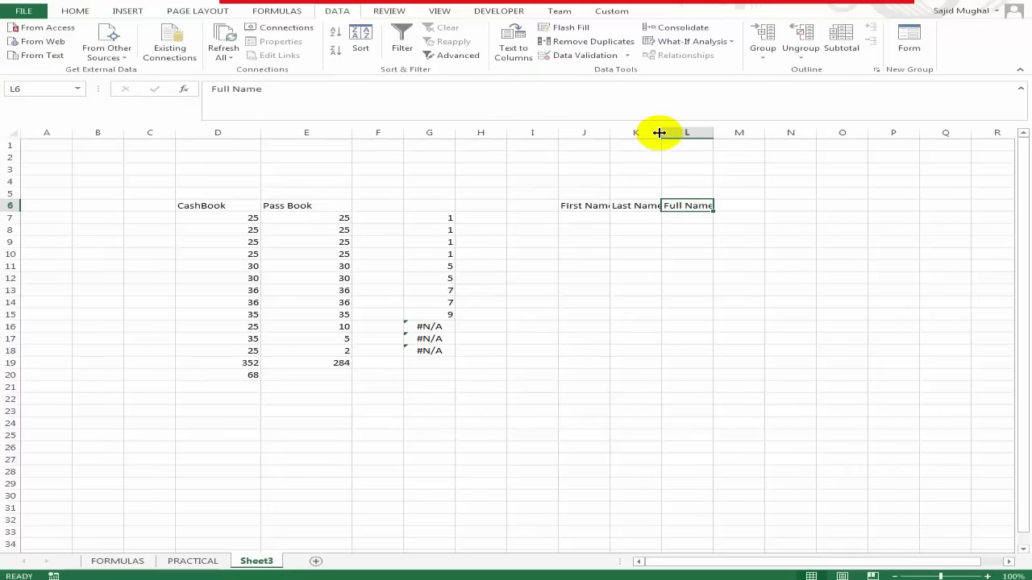
double_click(661, 132)
double_click(610, 133)
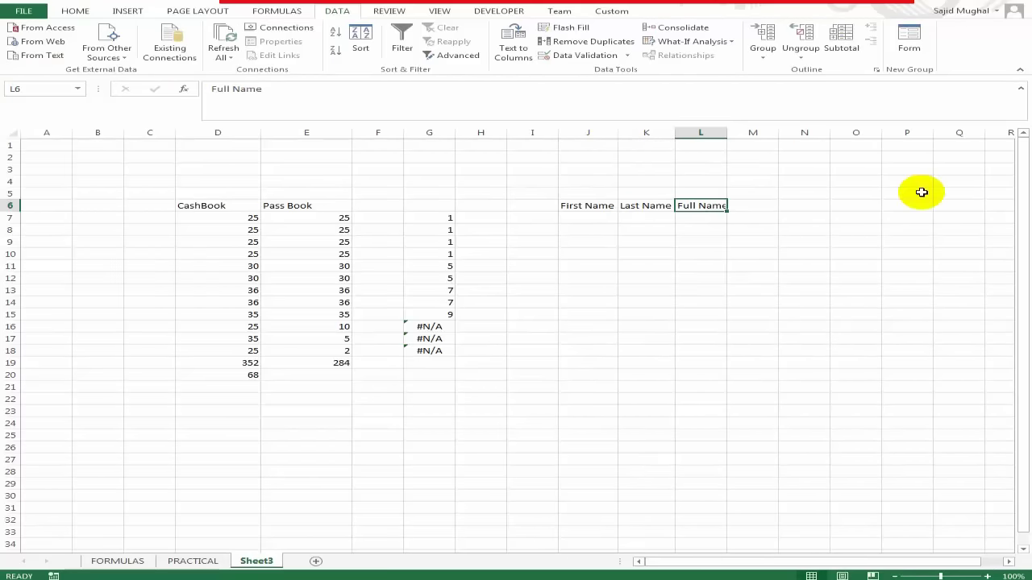
Enter a sample first name in J7 and last name in K7, then start a CONCATENATE formula in L7.
key("Left")
key("Left")
key("Down")
type("Sajid")
key("Return")
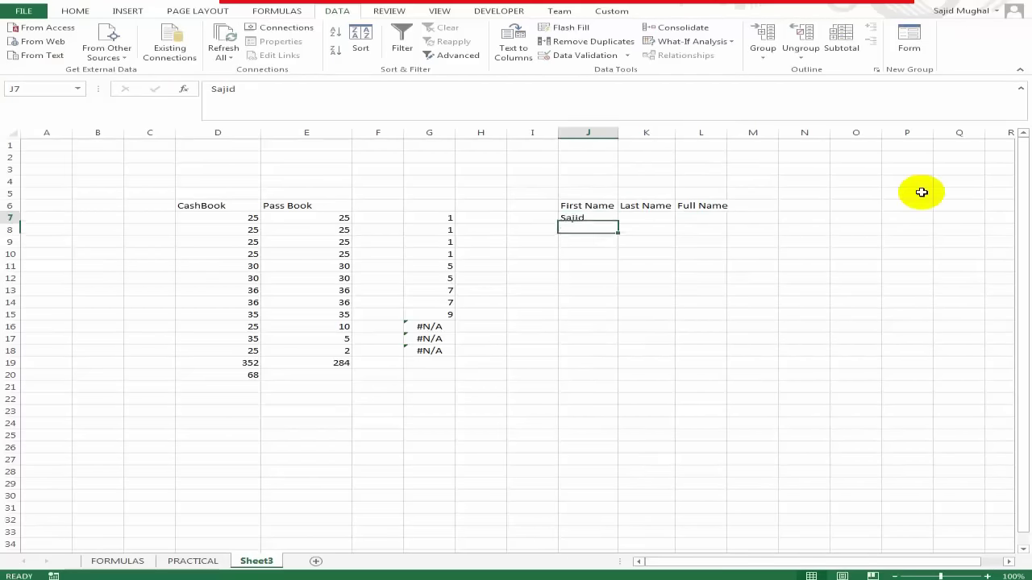
key("Up")
key("Right")
type("M")
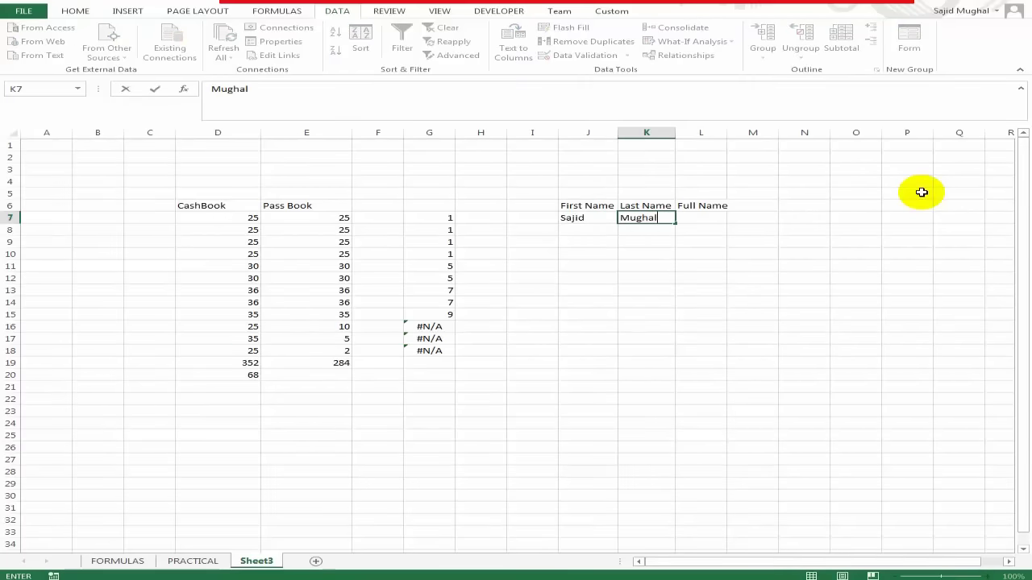
key("Tab")
type("=")
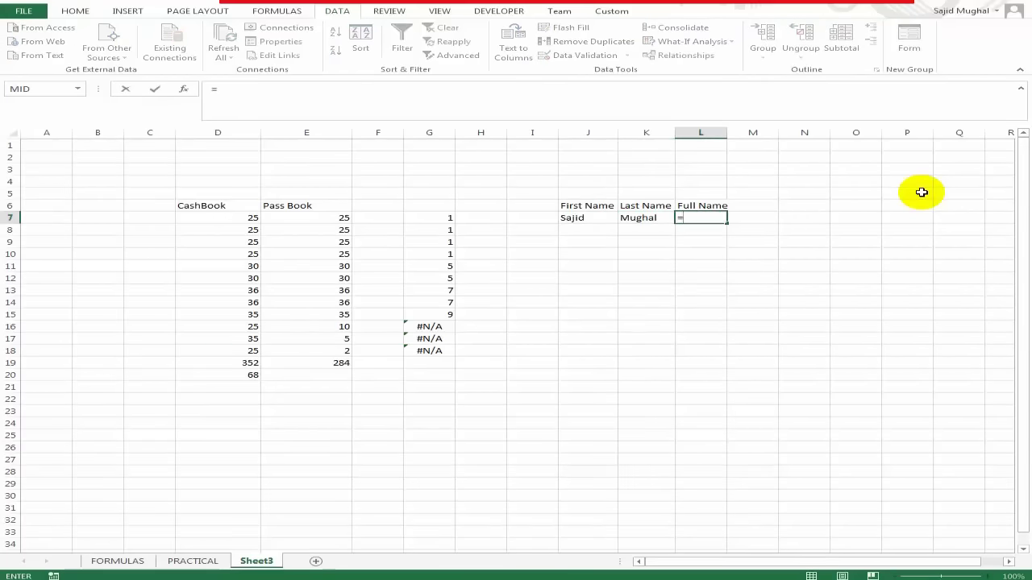
type("c")
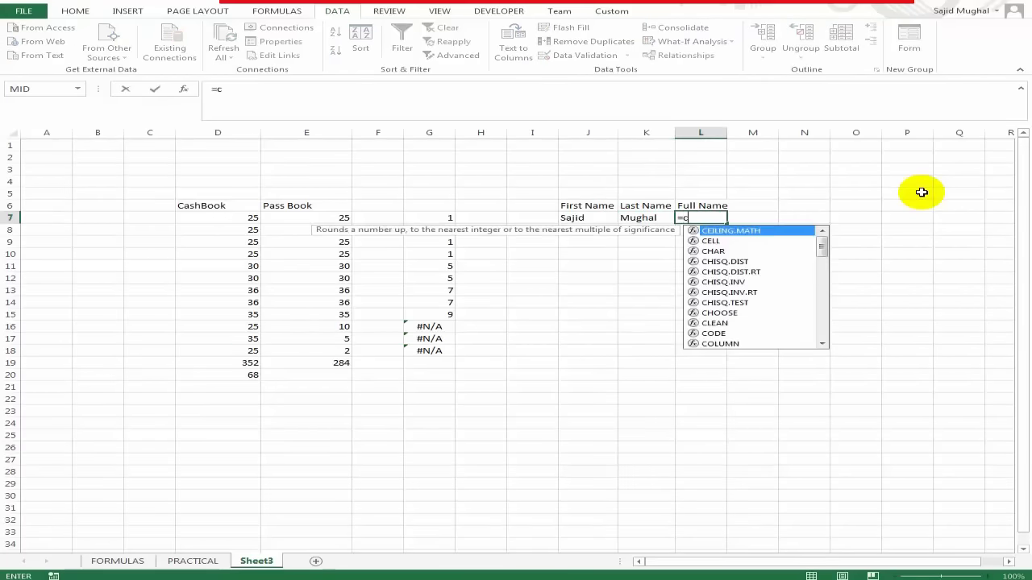
type("on")
Complete the formula =CONCATENATE(J7,K7) in L7 to join the names.
key("Tab")
key("Left")
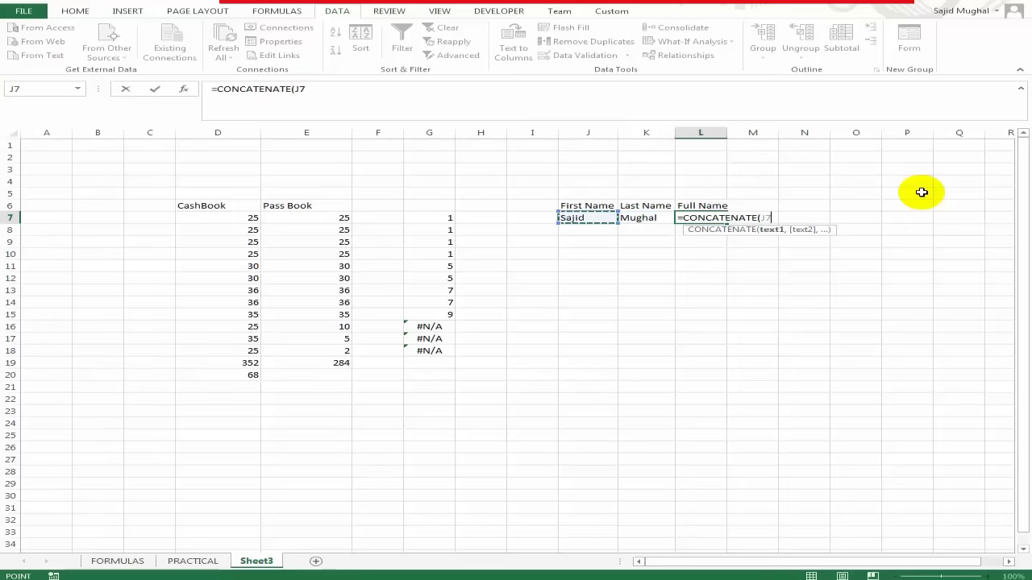
key("Left")
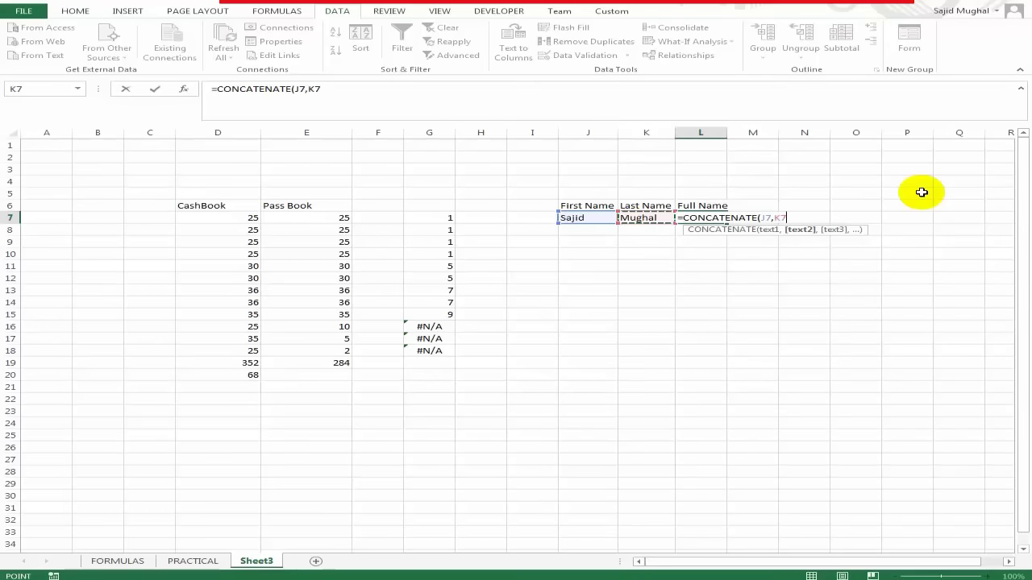
type(")")
key("Return")
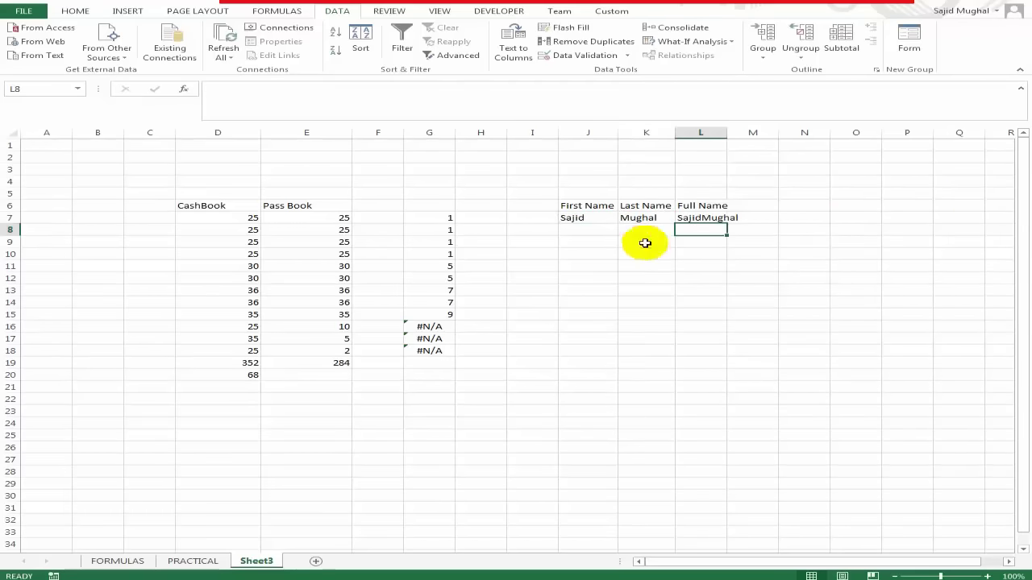
Autofit column L to the full name, copy L7's formula and reopen it for editing.
double_click(727, 133)
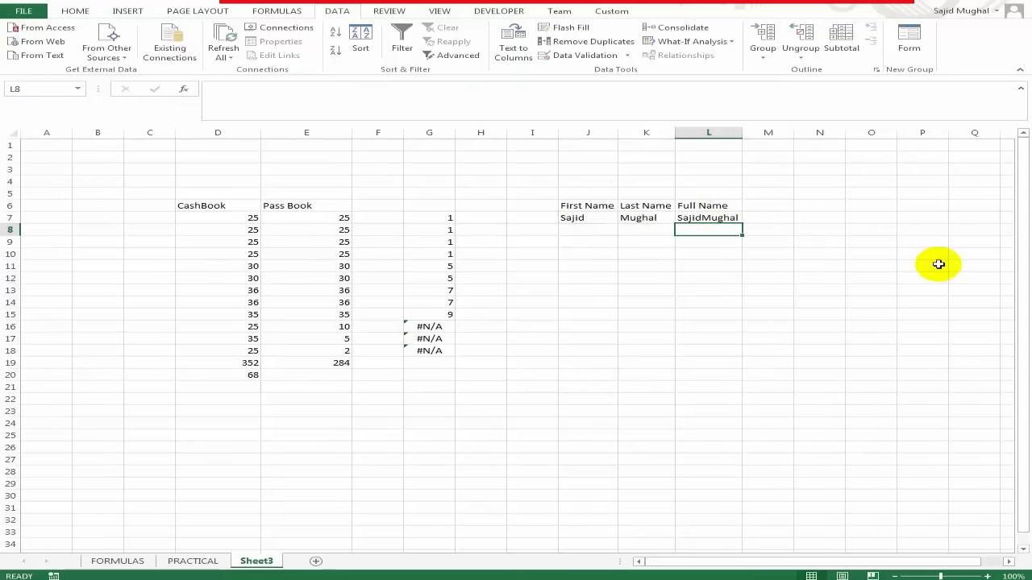
key("Up")
key("ctrl+c")
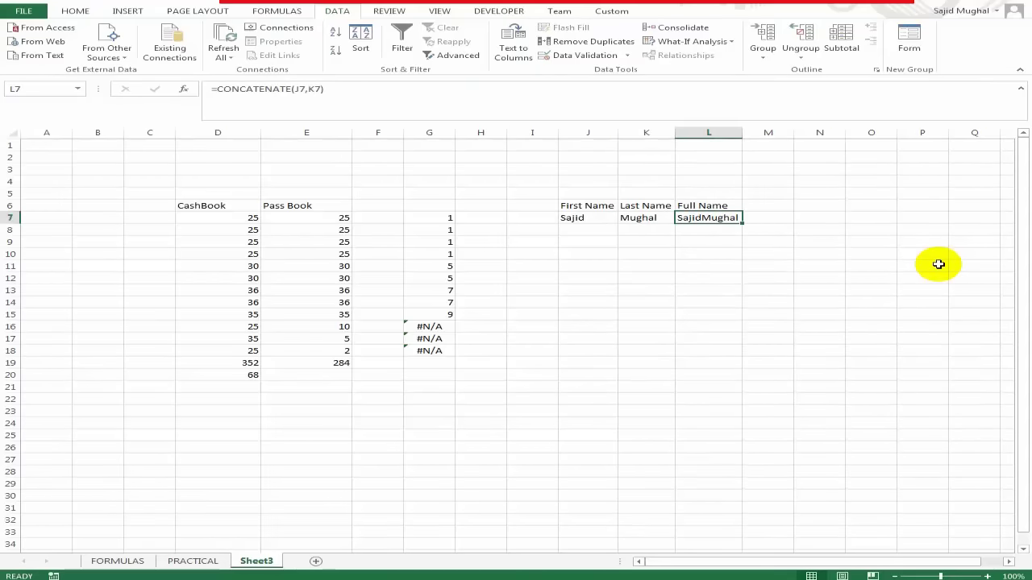
key("F2")
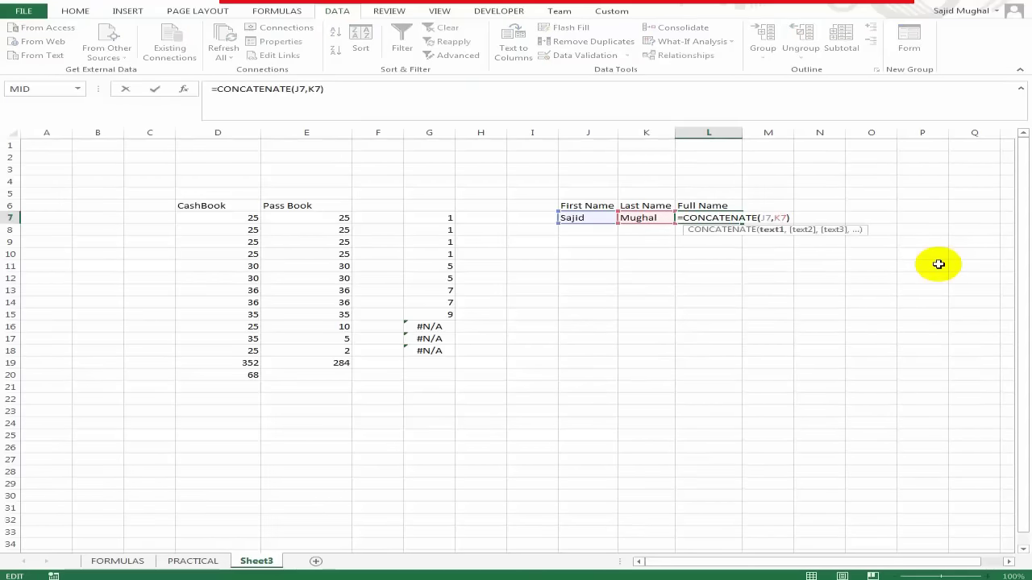
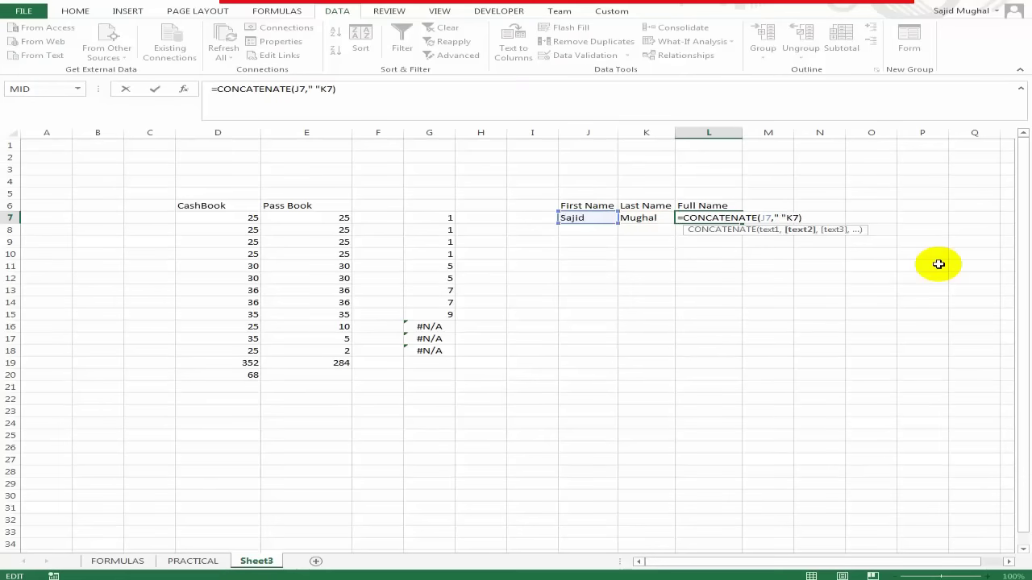
Complete =CONCATENATE(J7," ",K7) in L7 and widen column L to fit the full name.
type(",")
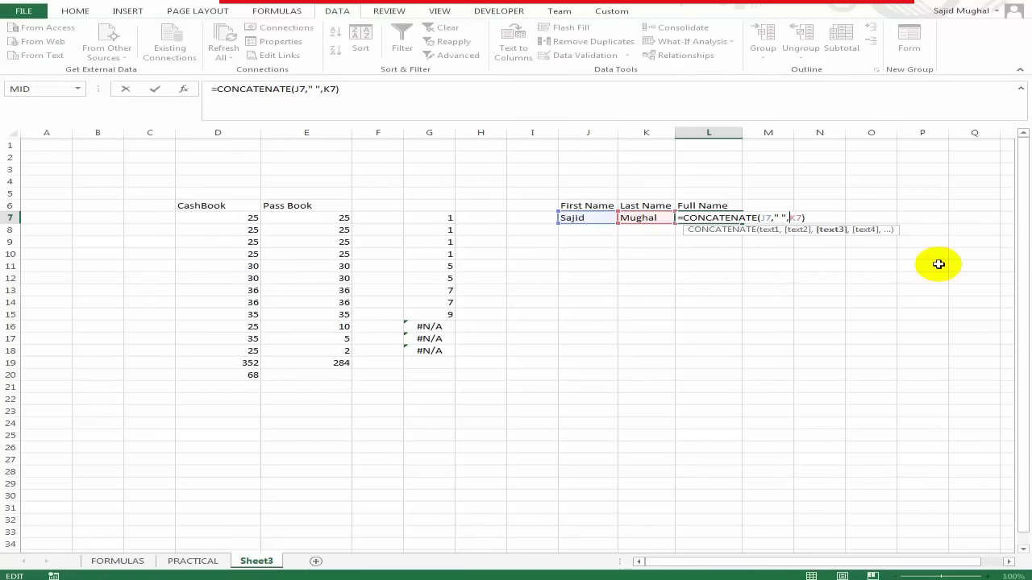
key("ctrl+Return")
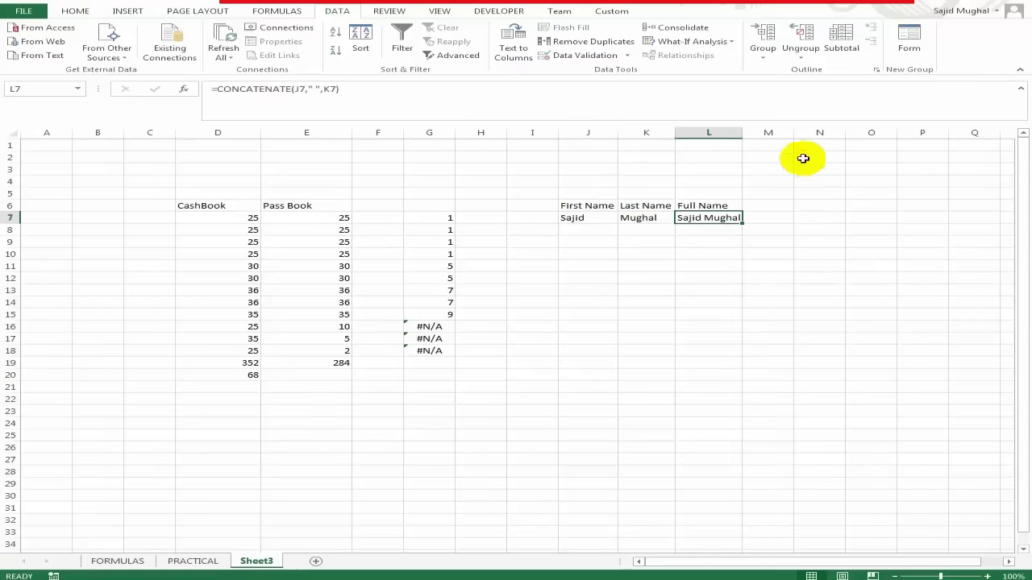
left_click_drag(742, 132, 755, 133)
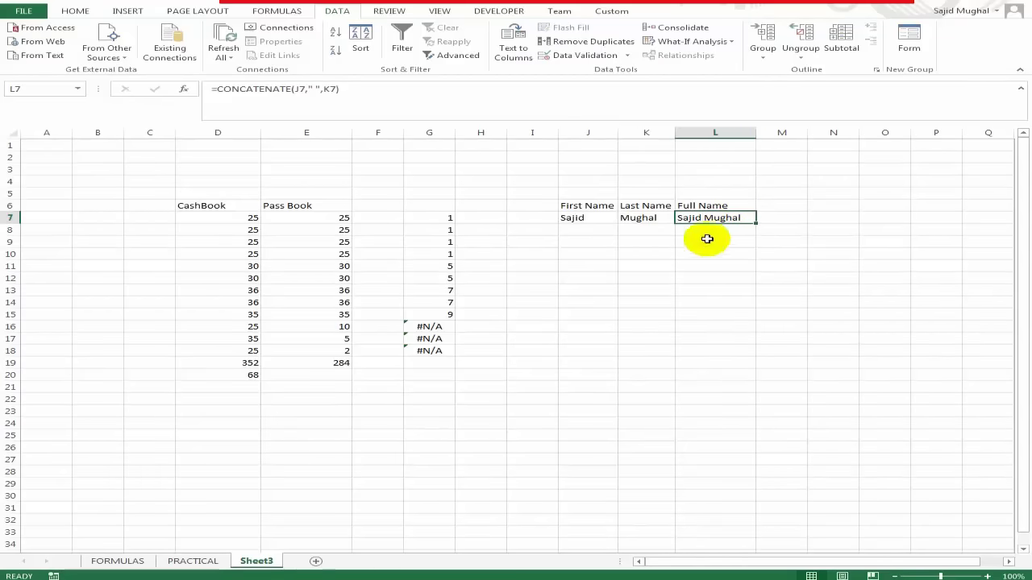
Review the IMAGE LOOKUP topic on the FORMULAS sheet.
left_click(115, 562)
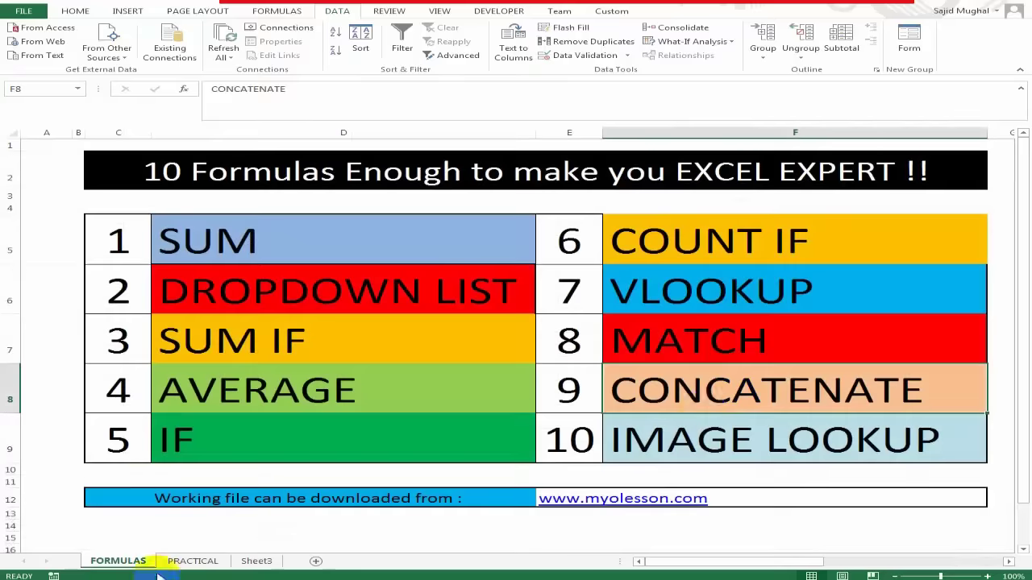
left_click(716, 447)
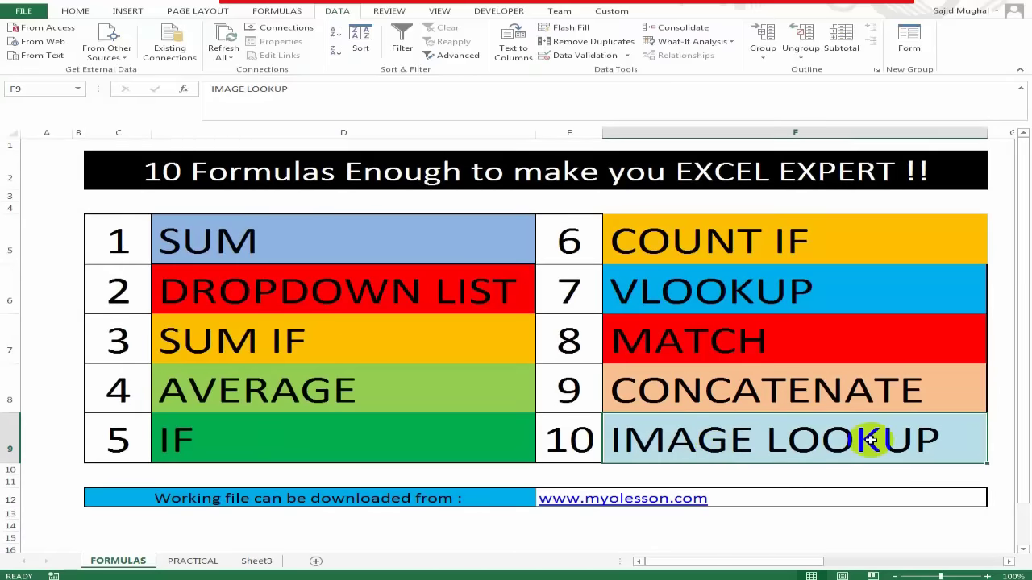
left_click(714, 339)
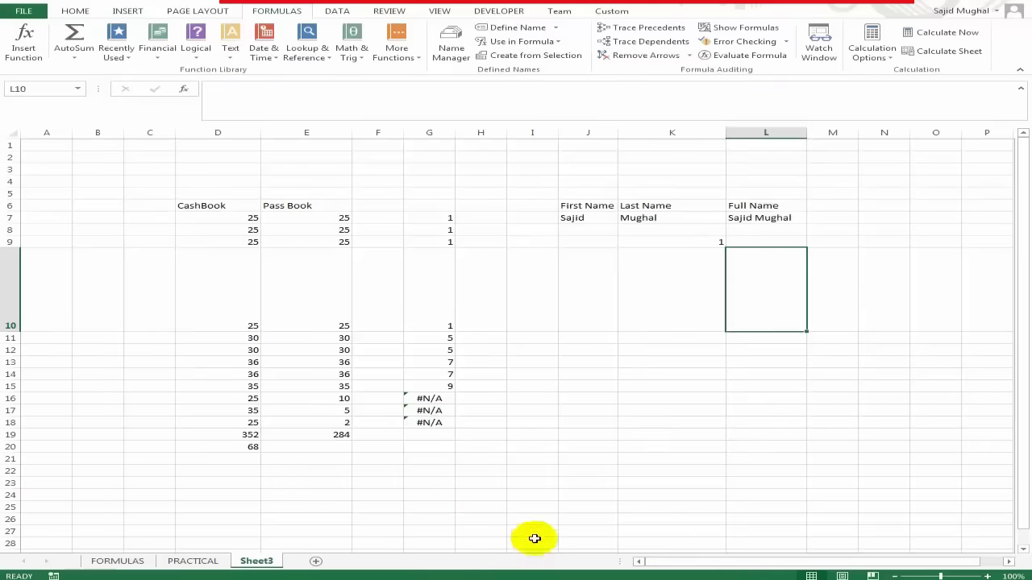
On PRACTICAL, inspect the Image header, the top phone picture, cell F5 and invoice number 1 in B4.
left_click(194, 562)
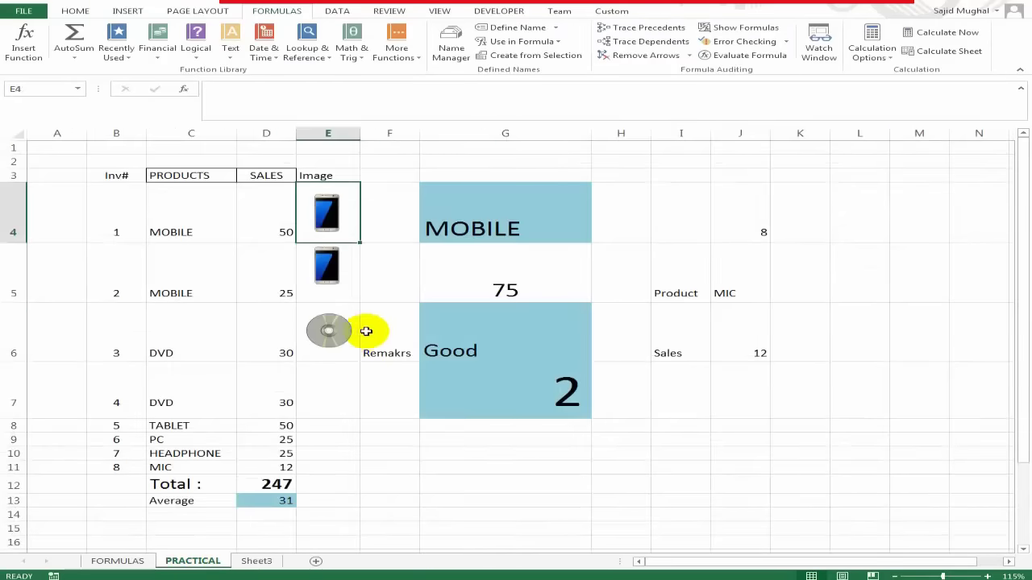
left_click(337, 171)
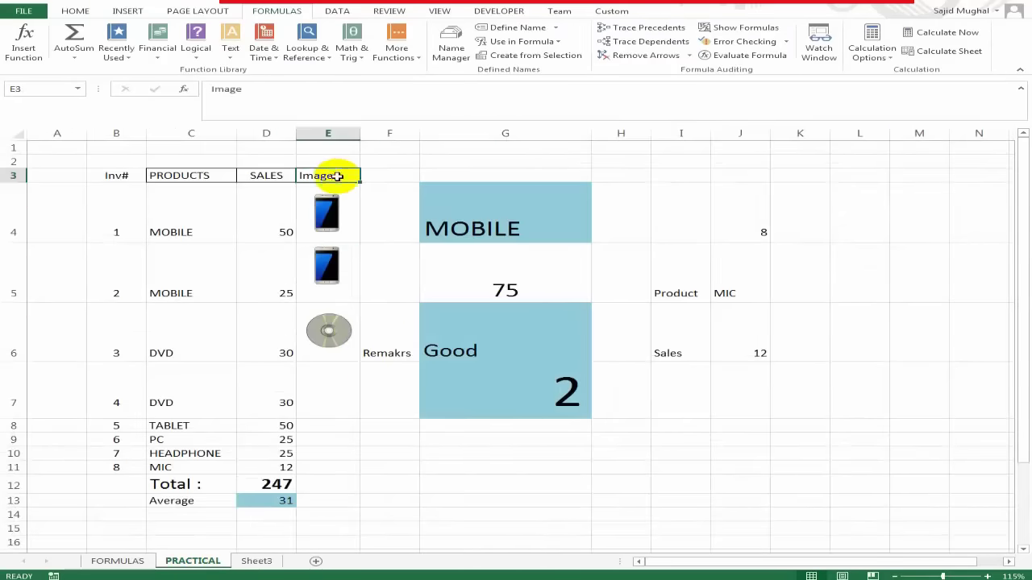
left_click(76, 12)
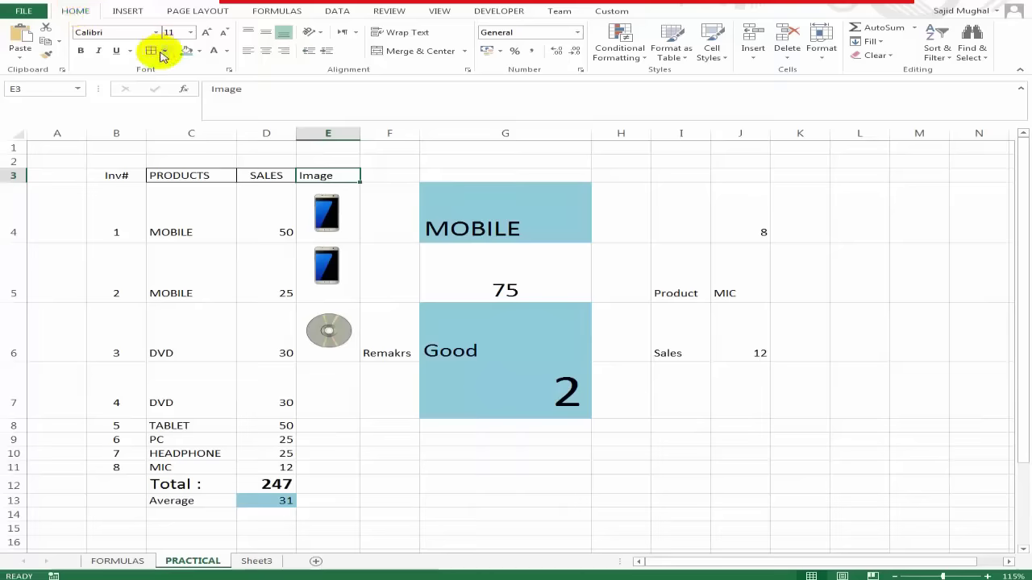
left_click(386, 170)
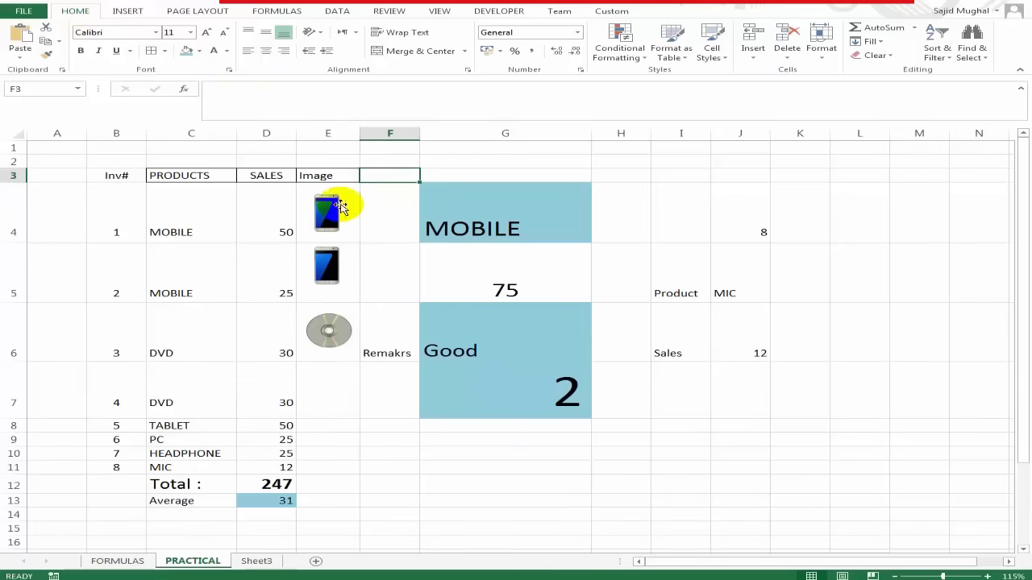
left_click(343, 209)
left_click(384, 278)
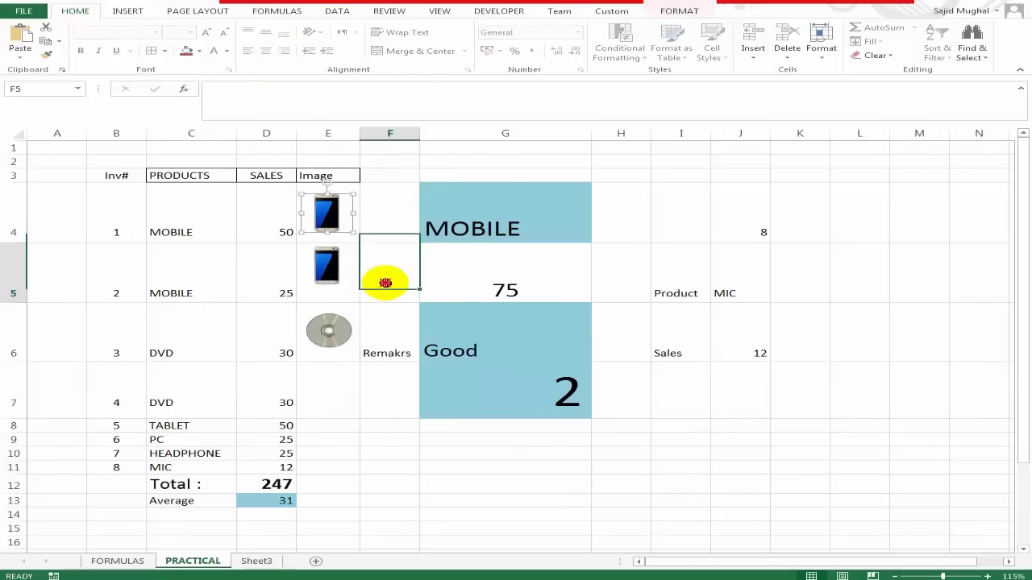
left_click(126, 230)
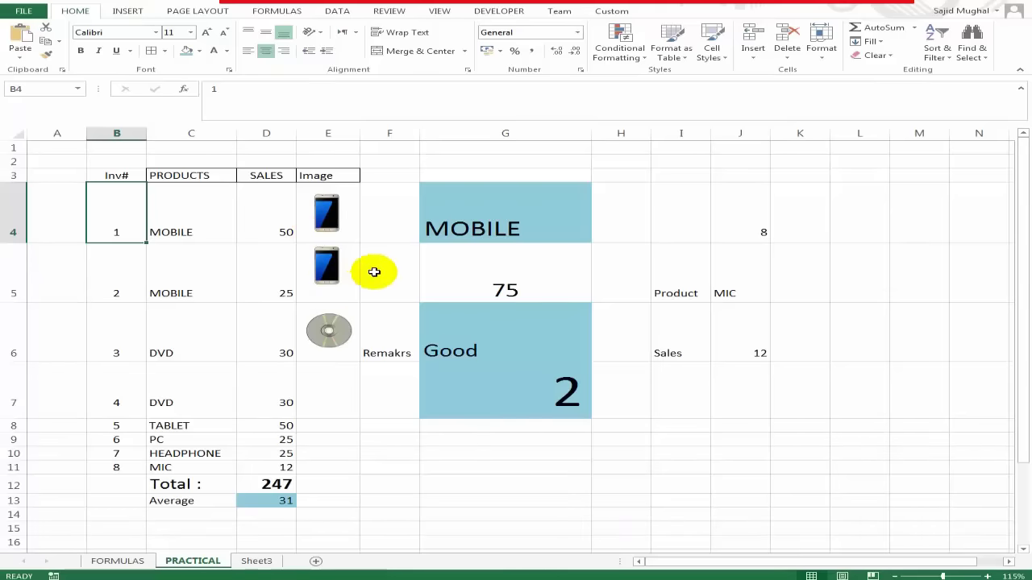
Give the invoice-number cell K9 on Sheet3 a blue fill.
left_click(256, 561)
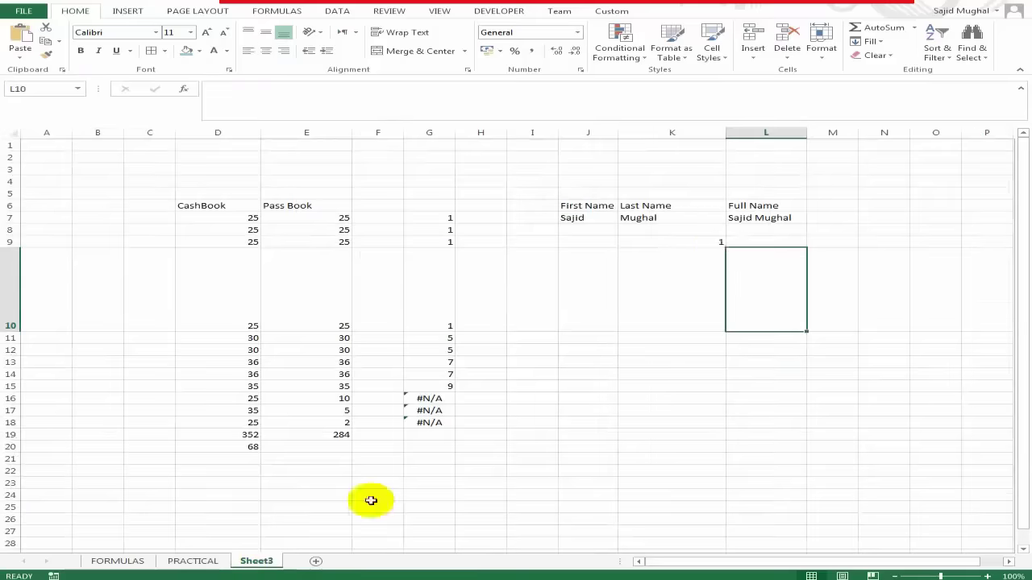
left_click(679, 240)
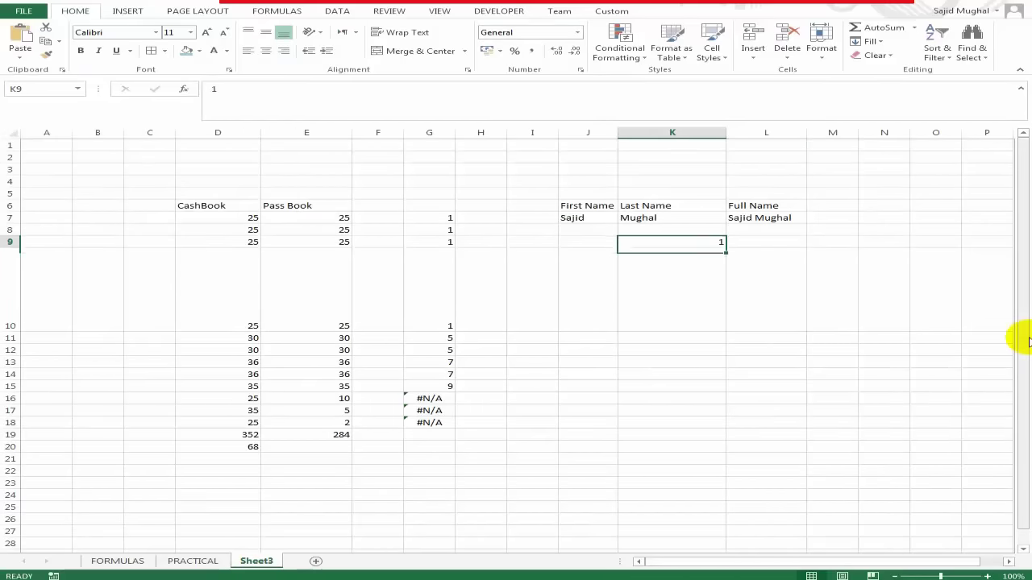
left_click(188, 53)
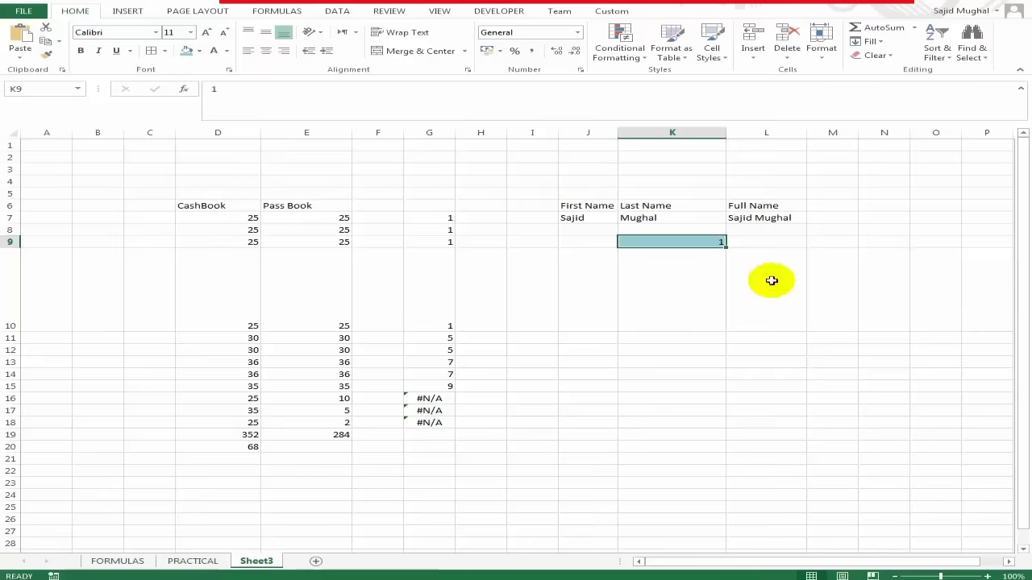
left_click(666, 281)
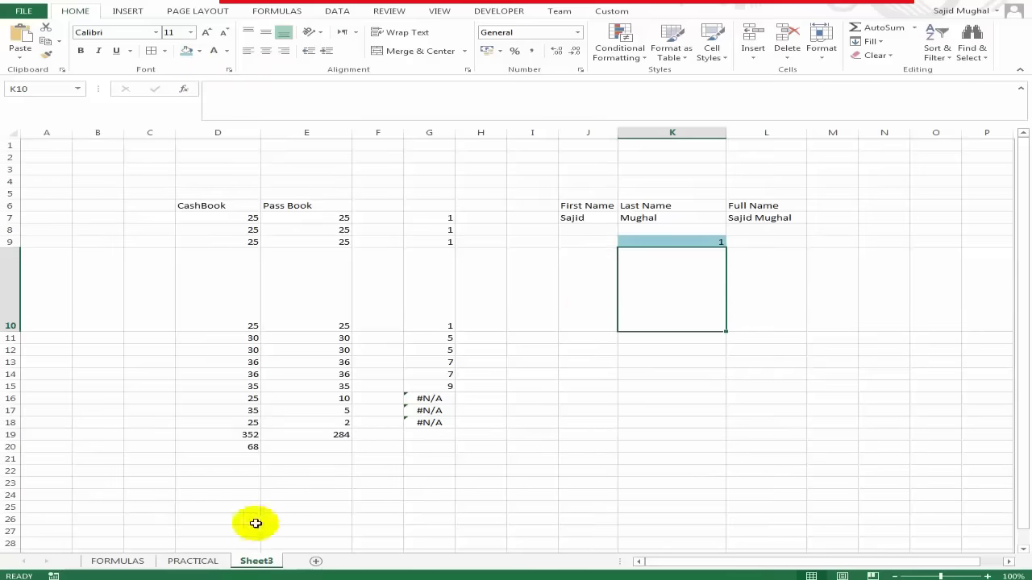
left_click(194, 561)
Copy the phone-picture cell PRACTICAL!E4 and paste it as a linked picture into Sheet3 K10.
left_click(379, 215)
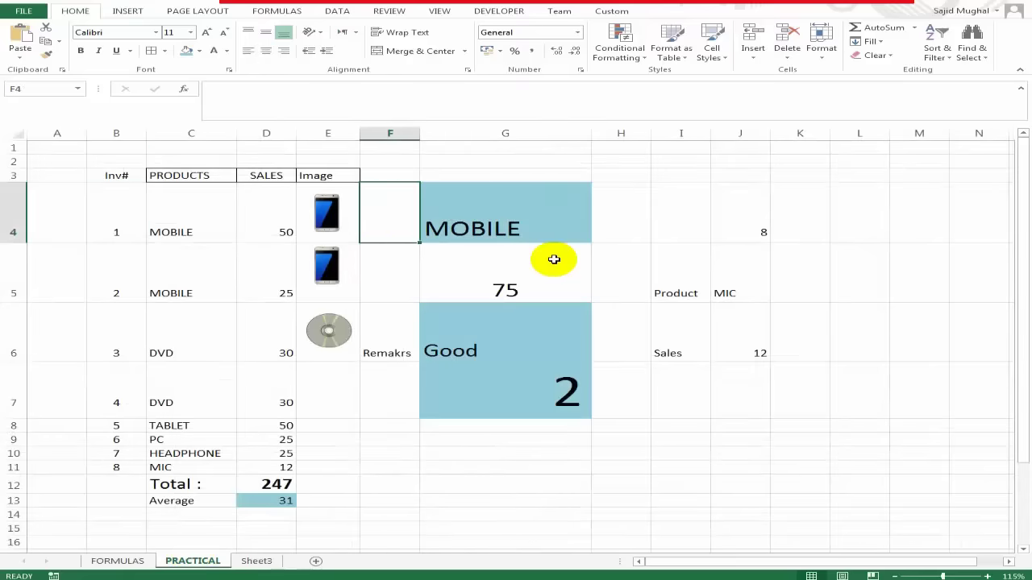
key("Left")
key("Up")
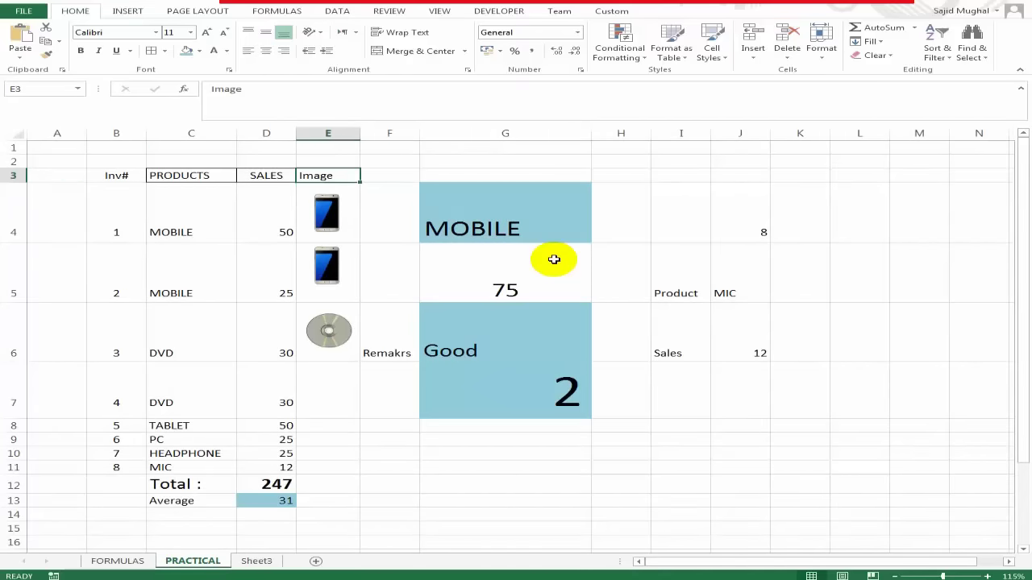
key("Down")
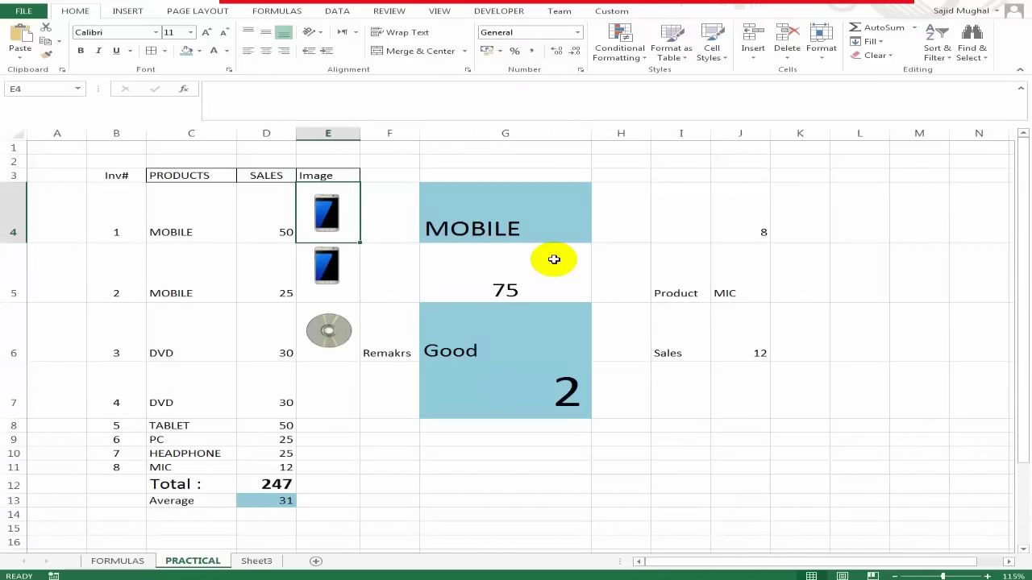
left_click(382, 211)
key("Left")
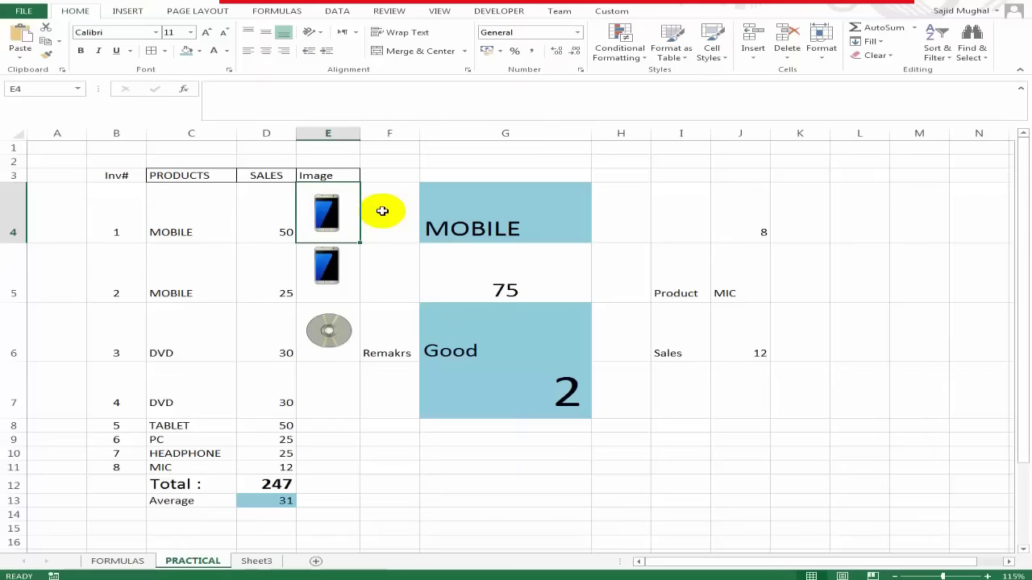
key("ctrl+c")
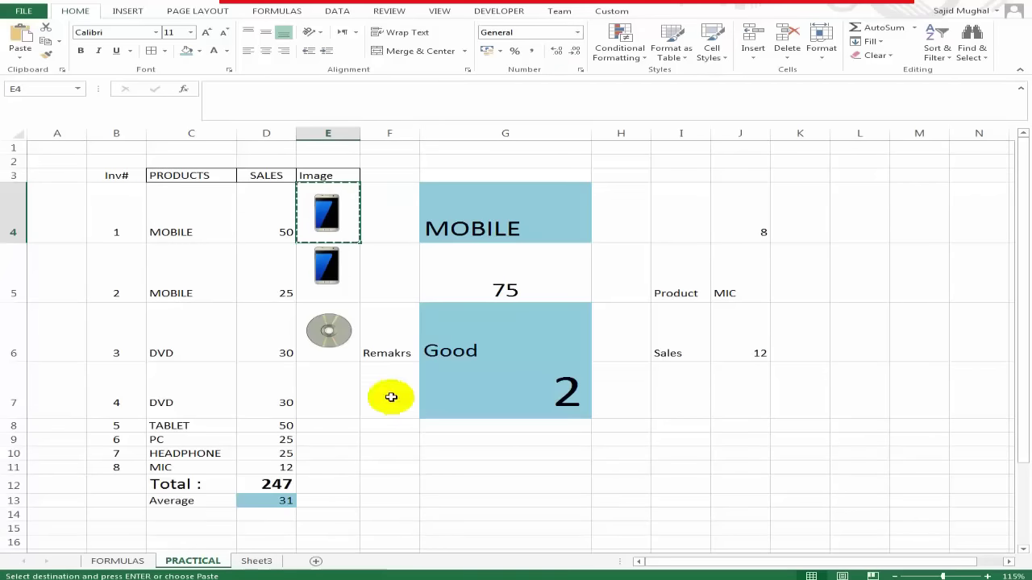
left_click(255, 561)
right_click(668, 284)
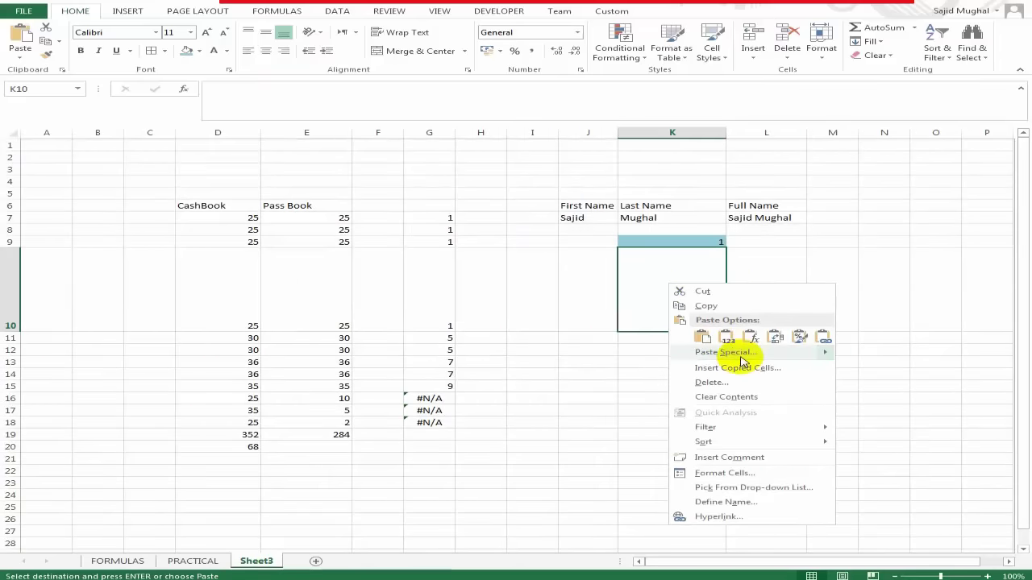
left_click(926, 458)
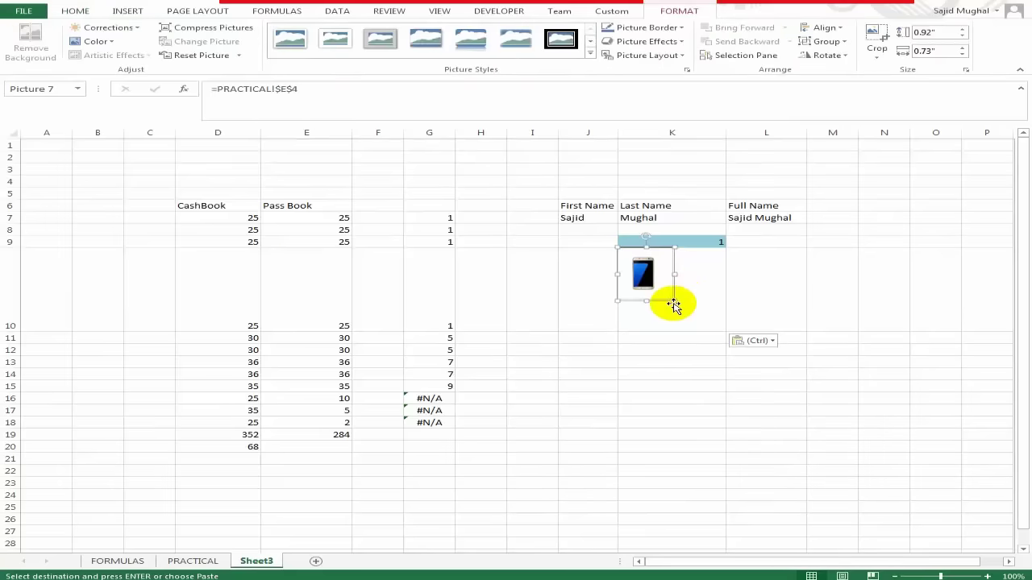
Enlarge the linked picture to 1.4" by 1.12" and place it just below K9.
left_click_drag(674, 302, 695, 318)
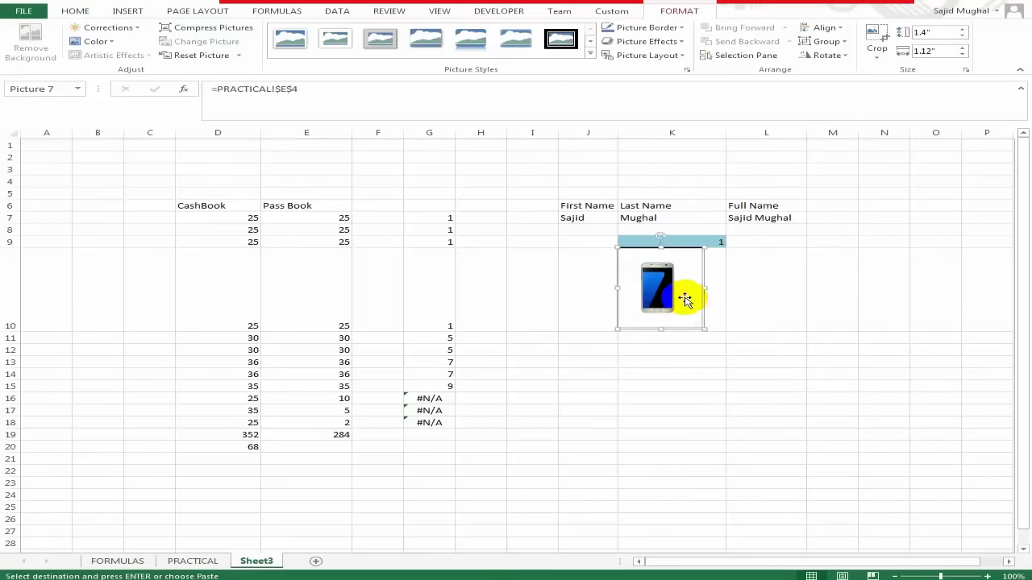
left_click(760, 293)
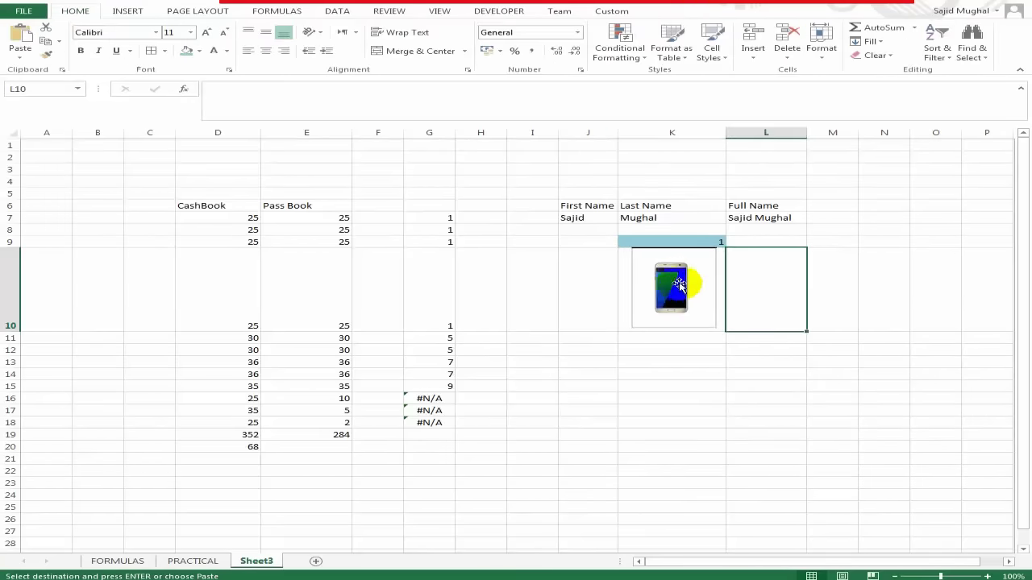
left_click(740, 243)
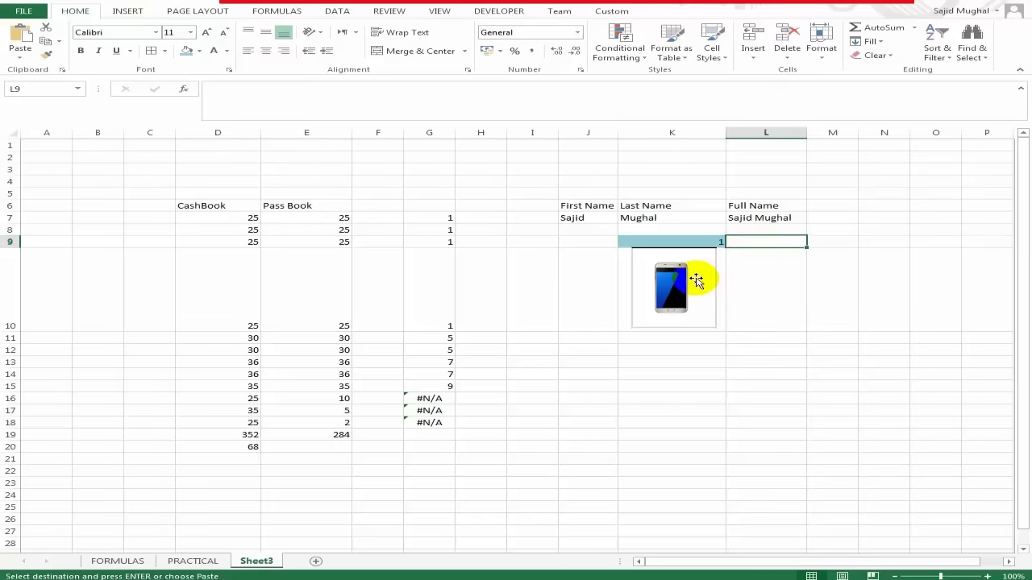
left_click(698, 279)
left_click(746, 282)
left_click(682, 255)
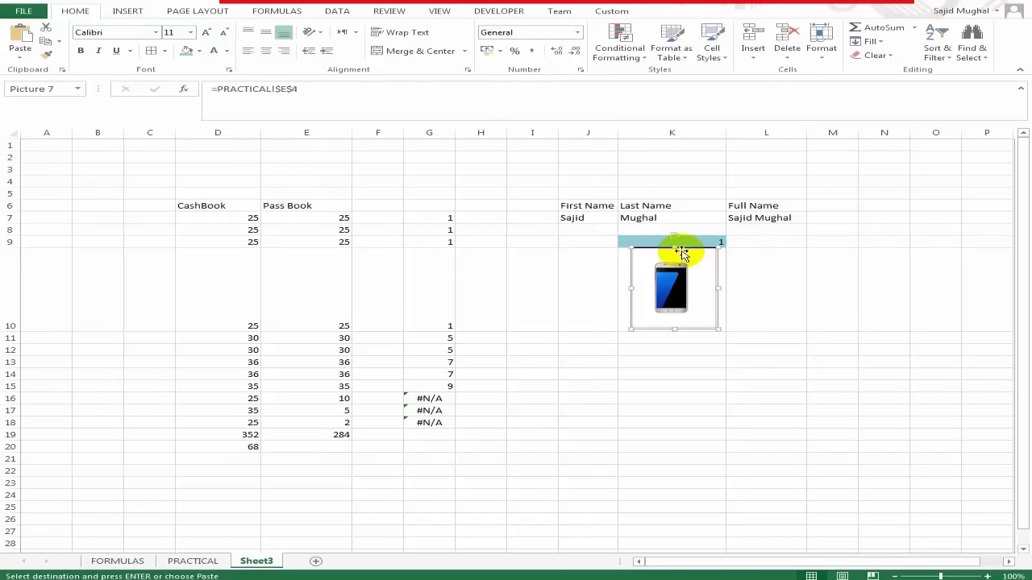
left_click(789, 245)
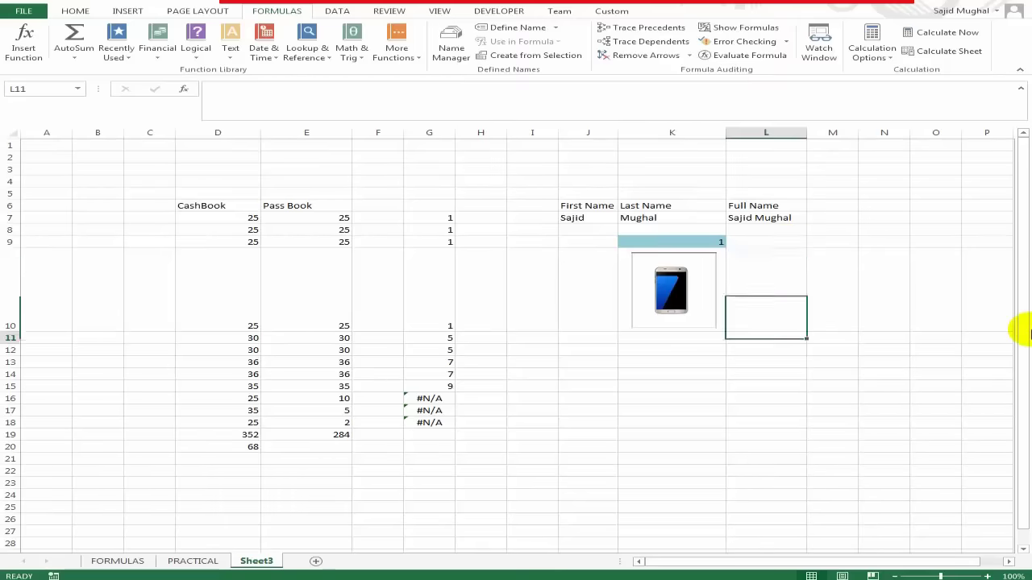
Start an INDEX formula in L9 over the absolute table PRACTICAL!$B$4:$E$11.
type("=ind")
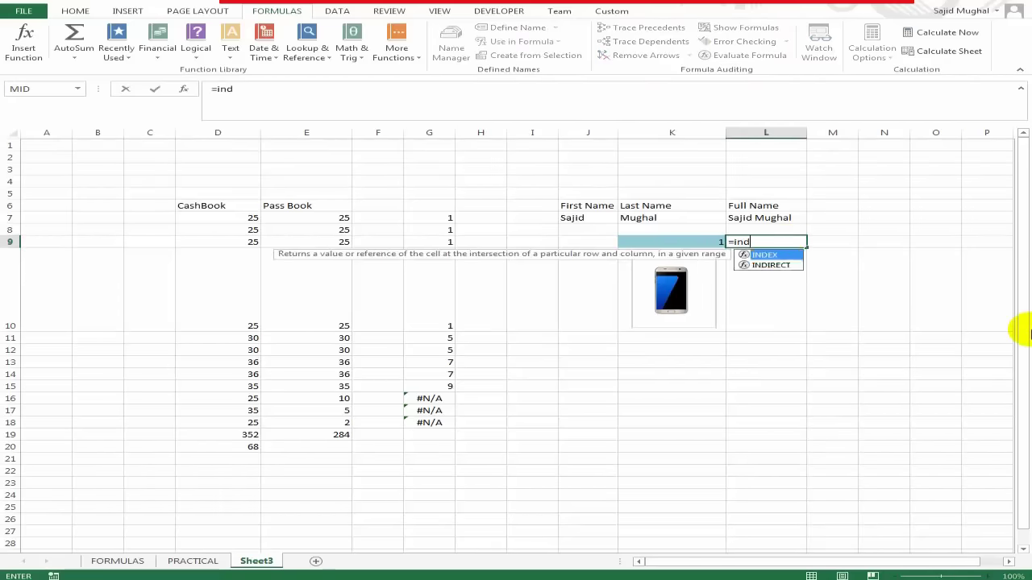
type("e")
key("Tab")
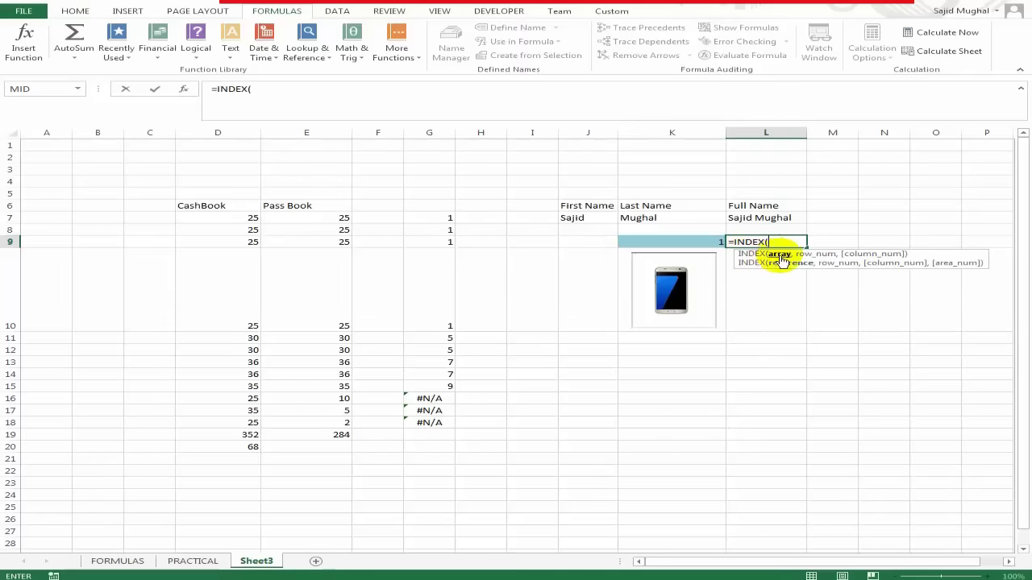
left_click(193, 561)
left_click_drag(115, 203, 337, 460)
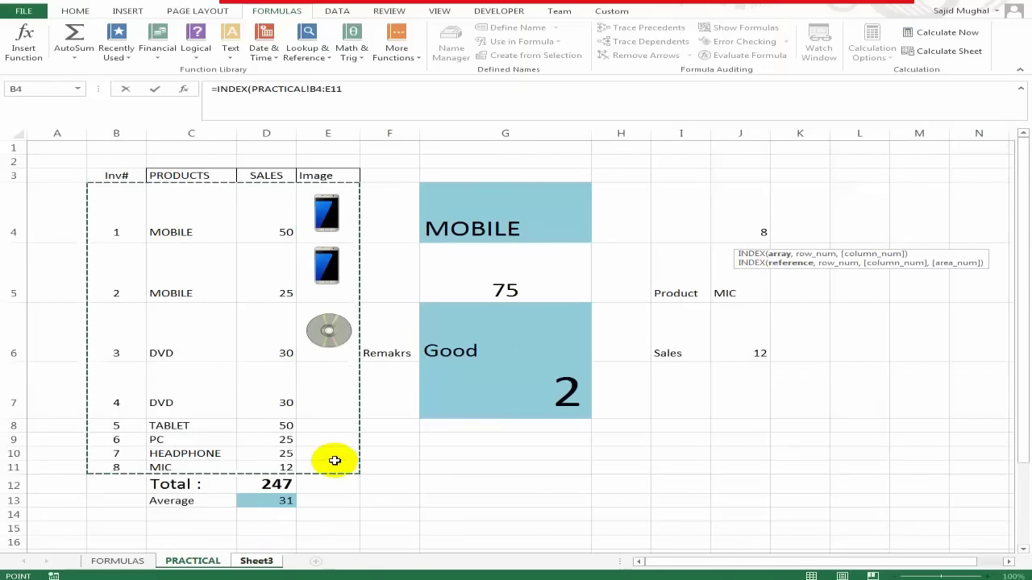
key("F4")
Add MATCH(Sheet3!K9,PRACTICAL!$B$4:$B$11,0) with column 4 and enter the formula.
type("$E$11,")
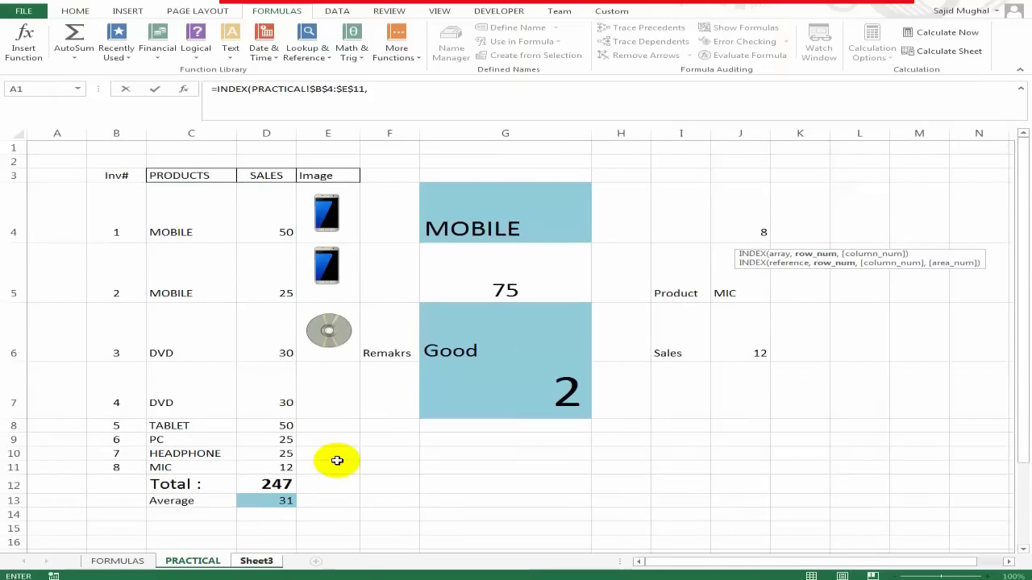
type("match")
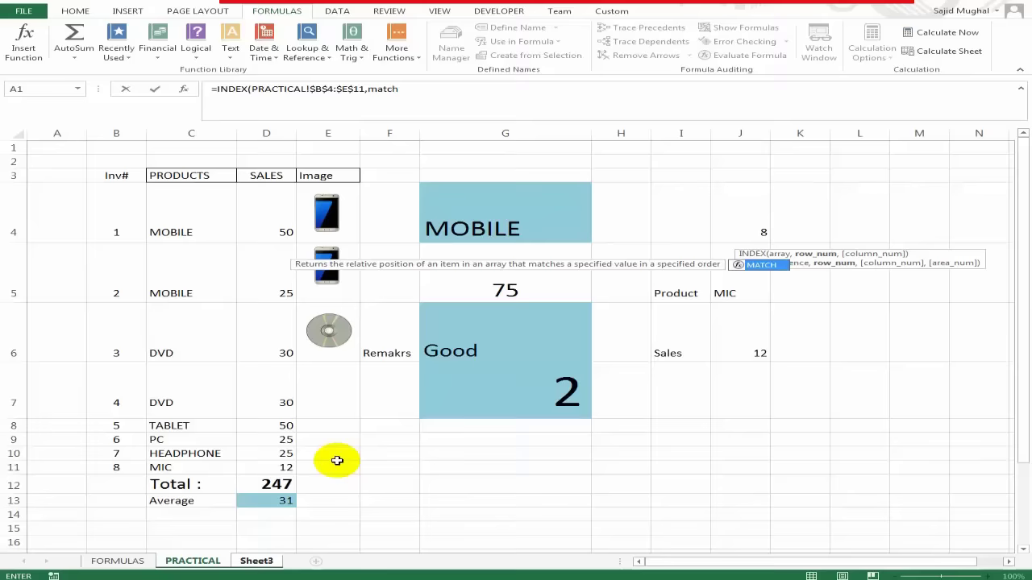
key("Tab")
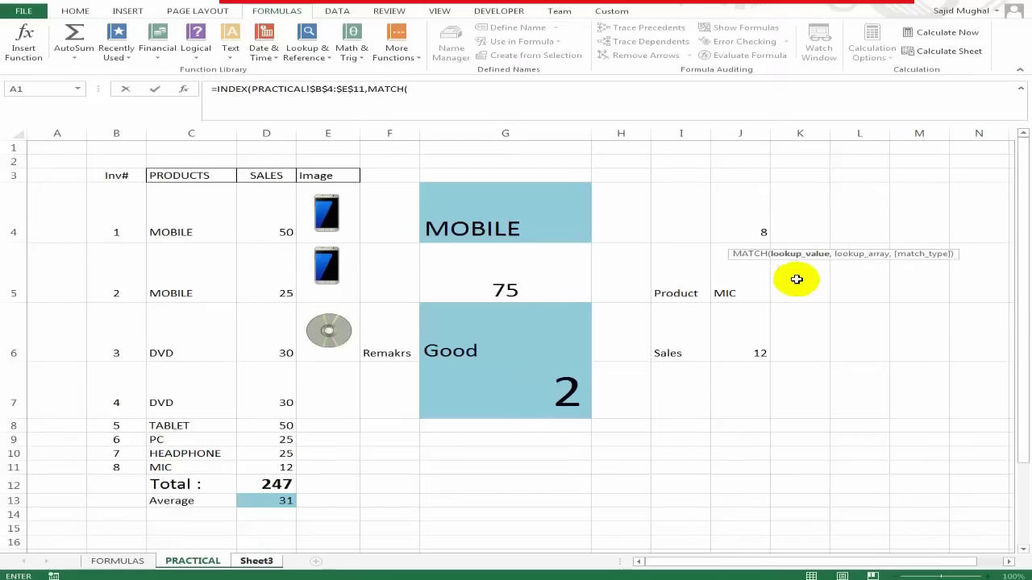
left_click(253, 565)
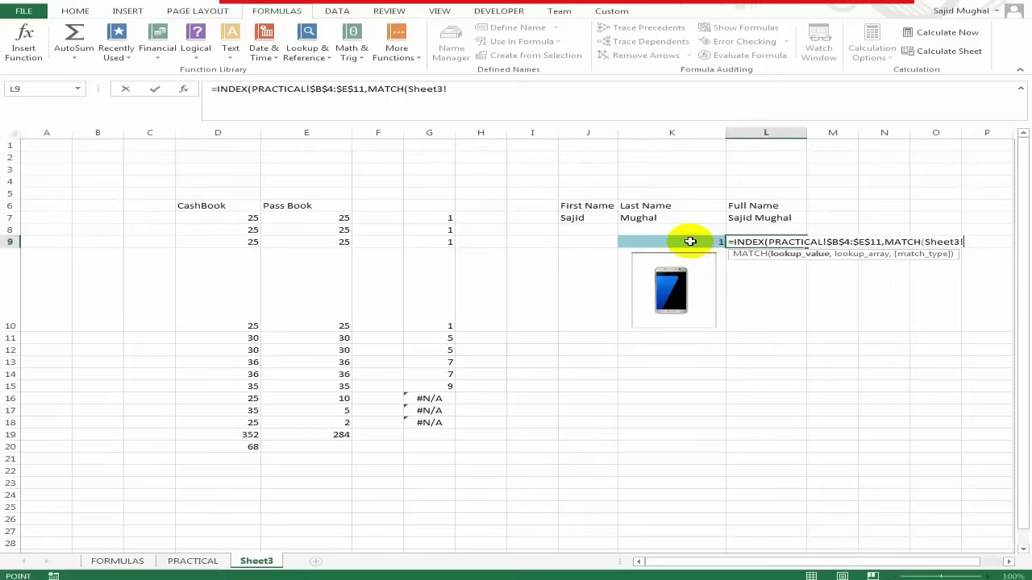
left_click(690, 242)
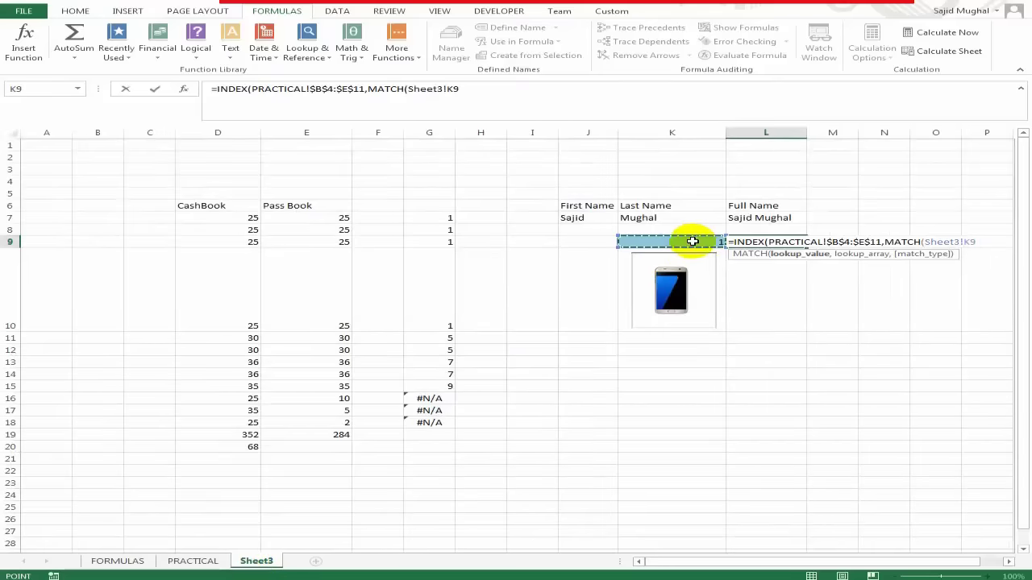
type(",")
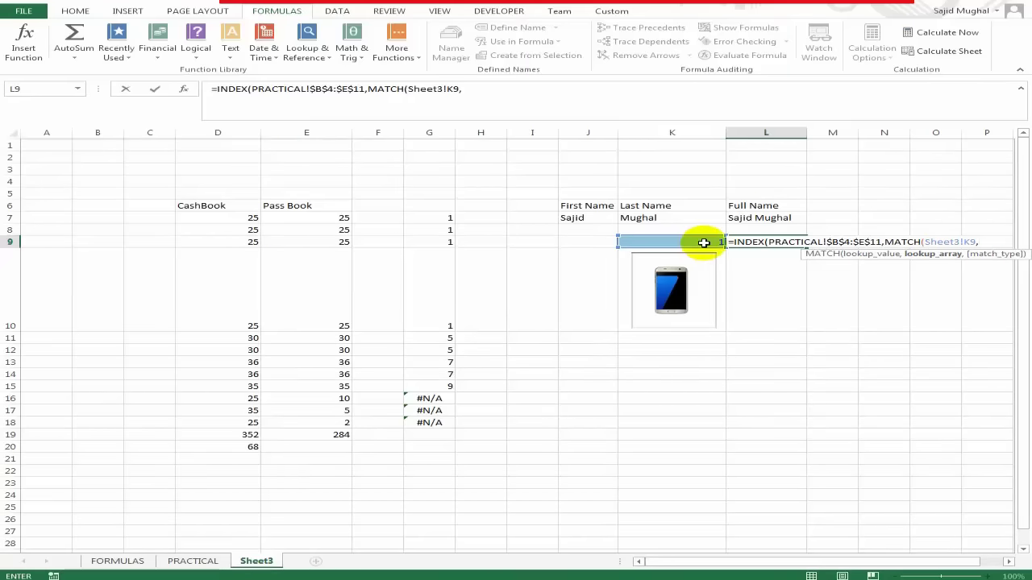
left_click(187, 562)
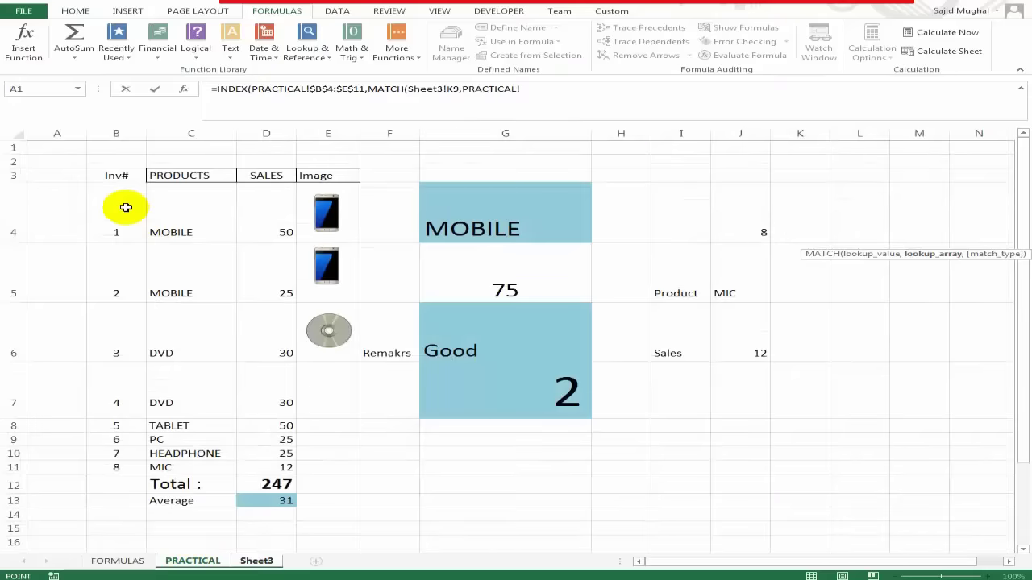
left_click_drag(125, 206, 128, 469)
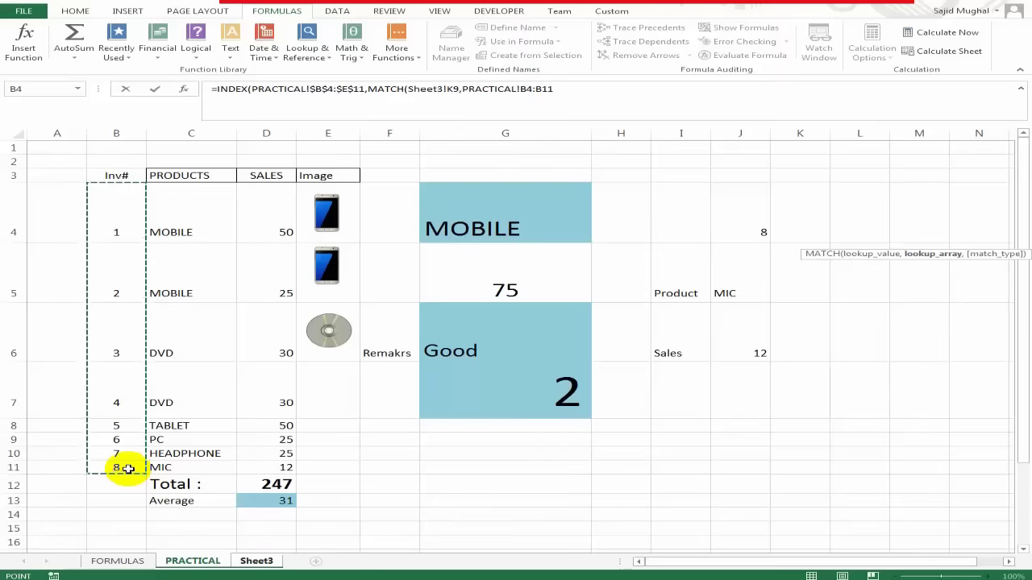
key("F4")
type("$B$11,")
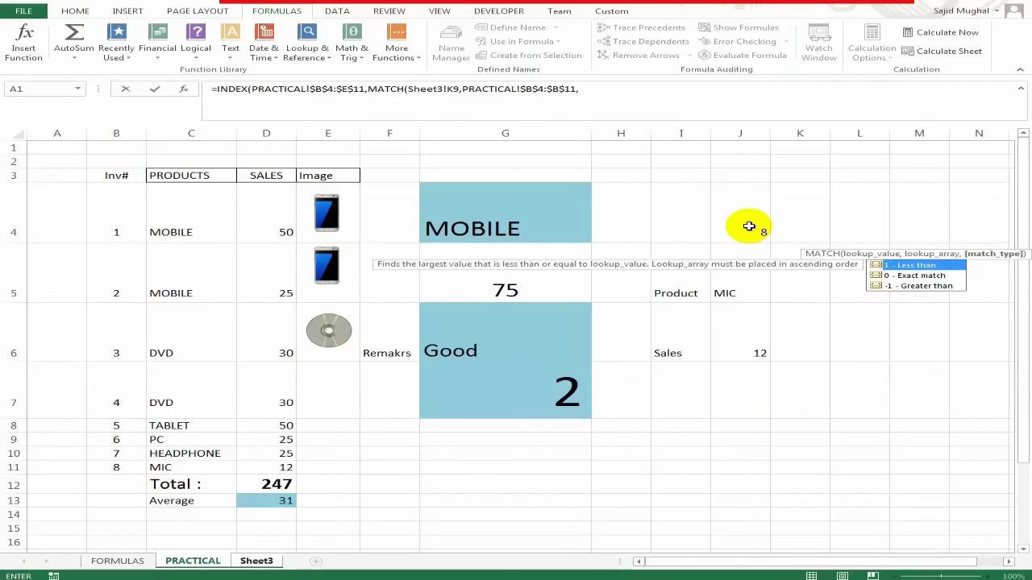
type("0)")
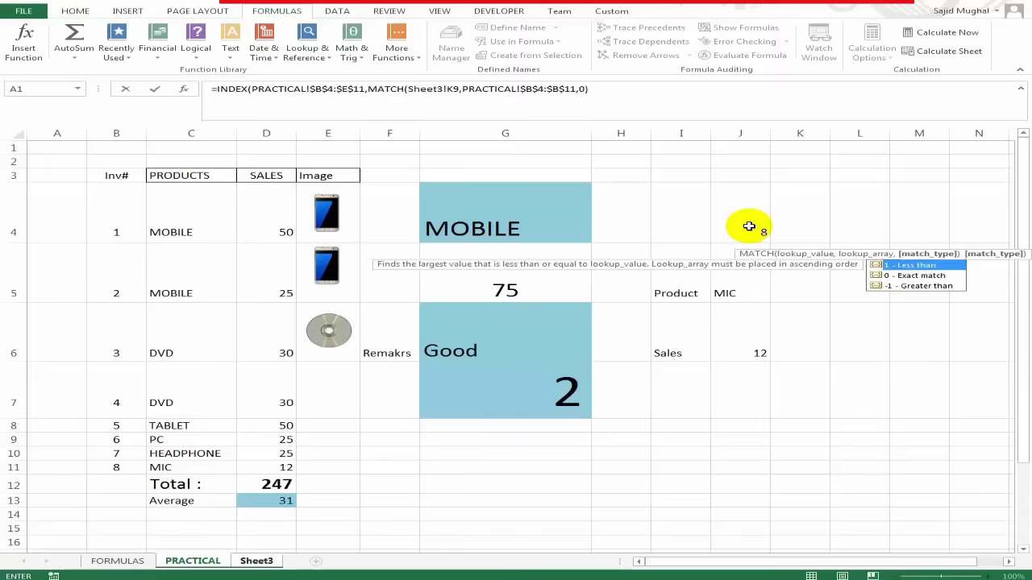
type(",4")
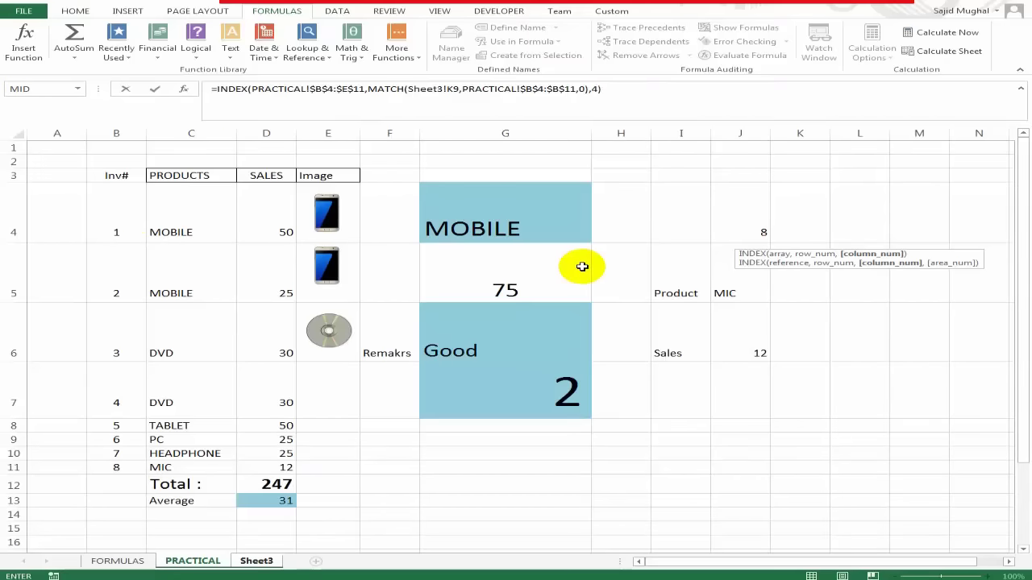
key("Return")
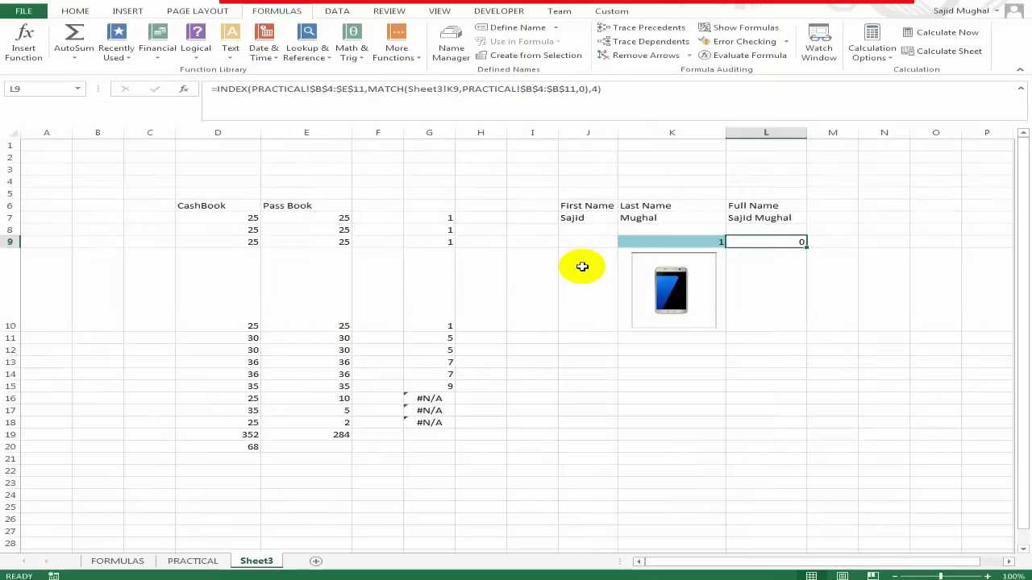
Change the formula's lookup value from Sheet3!K9 to the named cell inv.
key("Up")
key("Left")
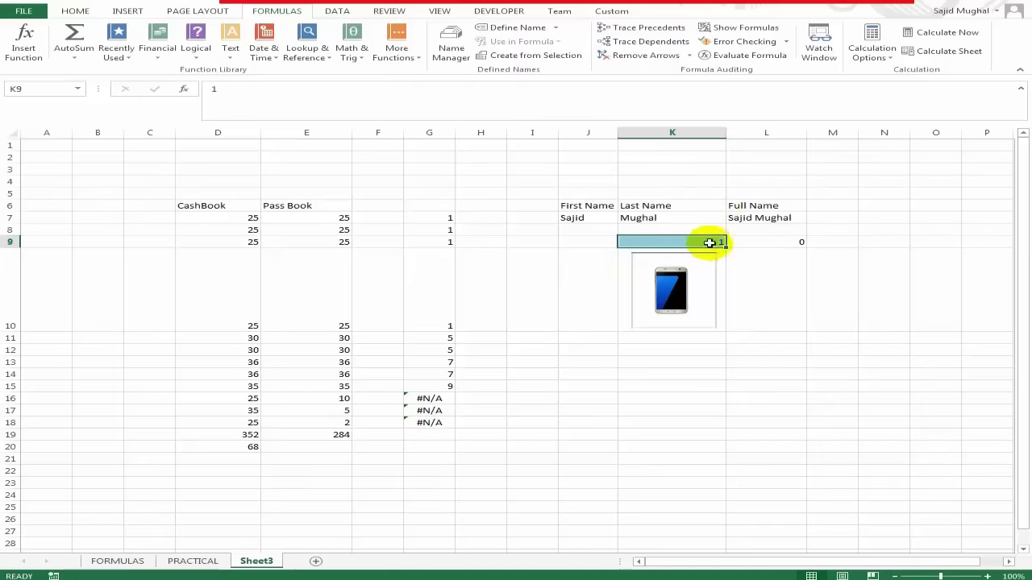
left_click(24, 89)
type("inv")
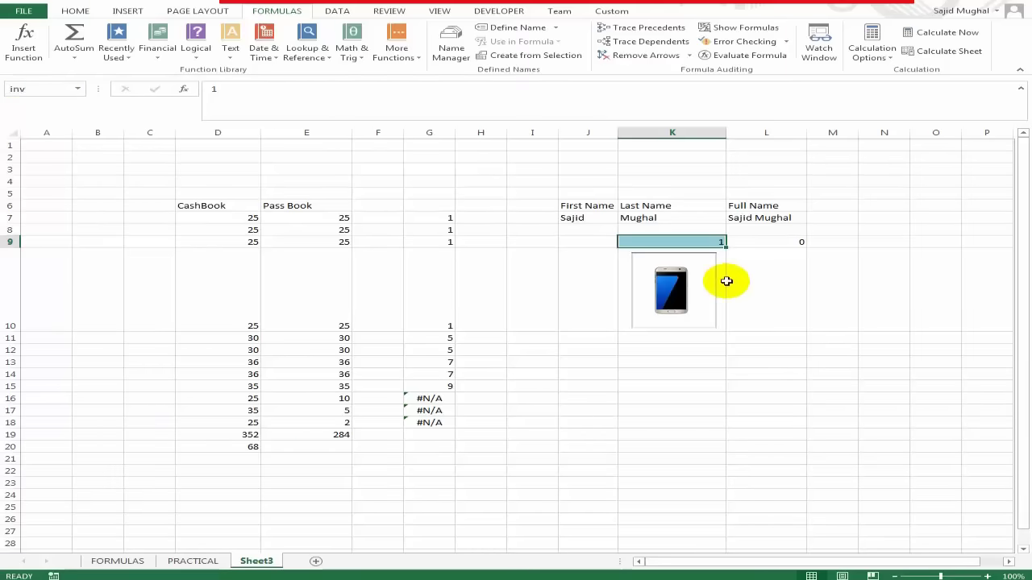
double_click(771, 241)
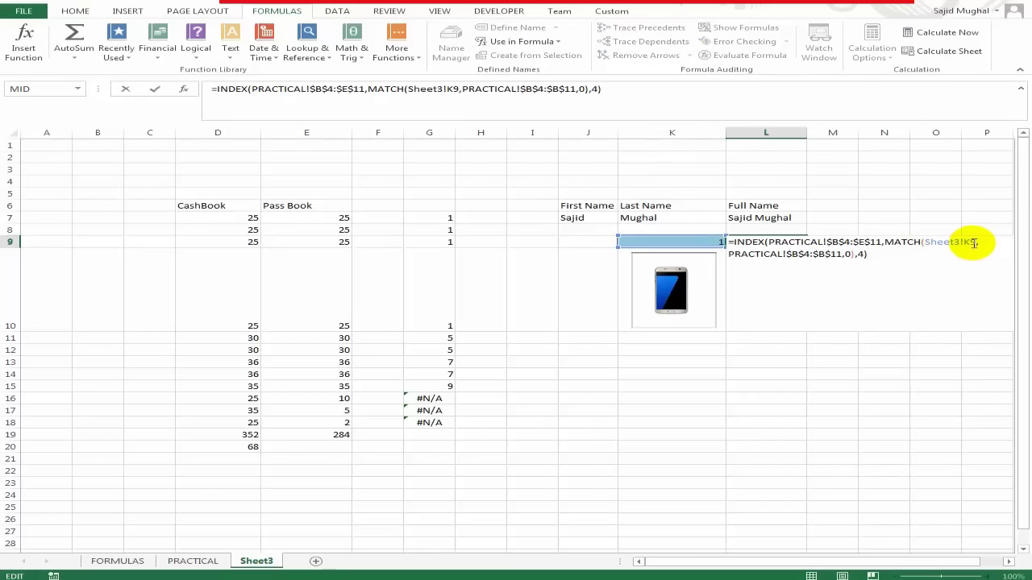
left_click_drag(975, 242, 925, 244)
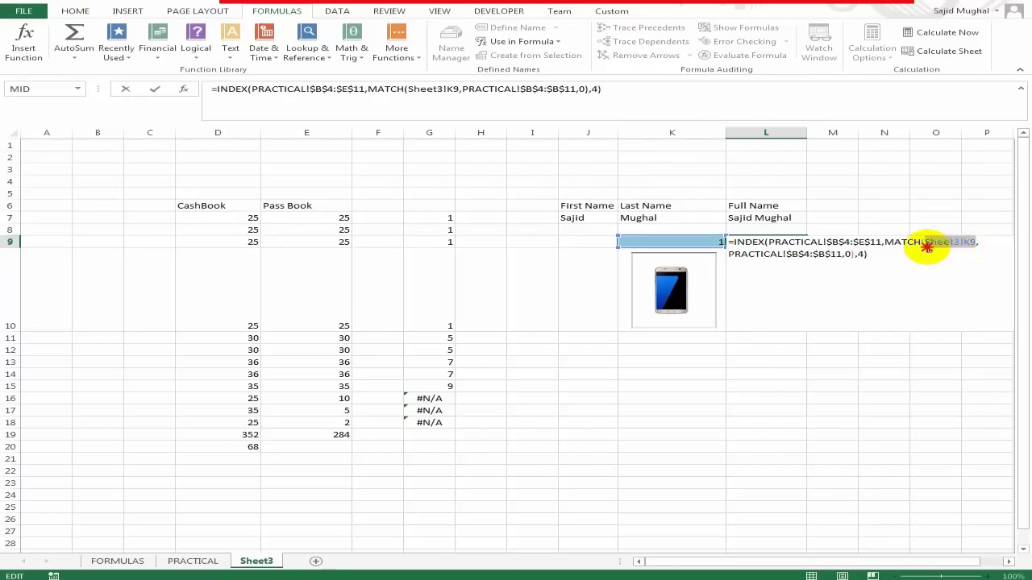
left_click(694, 243)
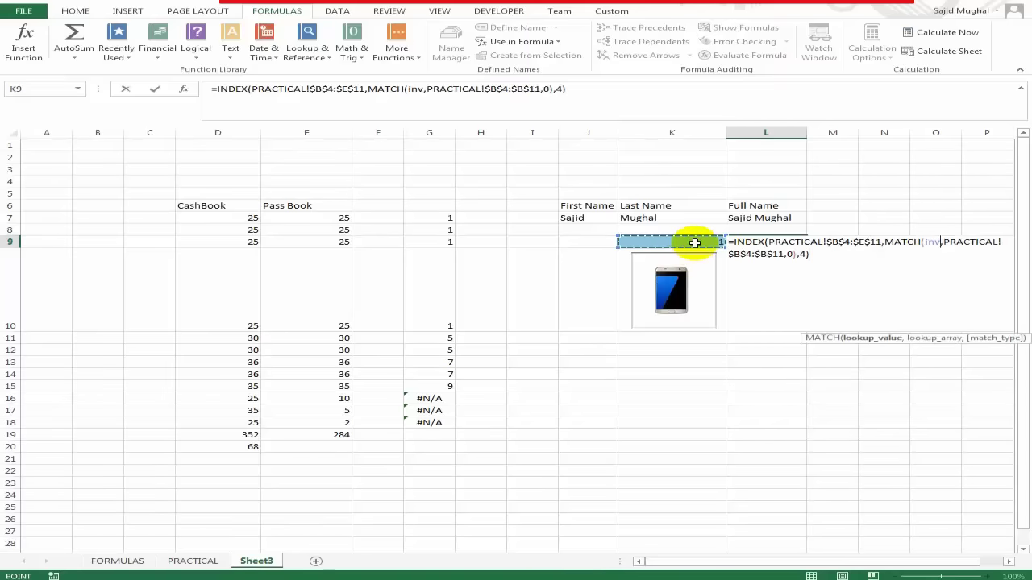
Take the whole INDEX/MATCH formula out of L9, leaving the cell empty.
key("F2")
key("End")
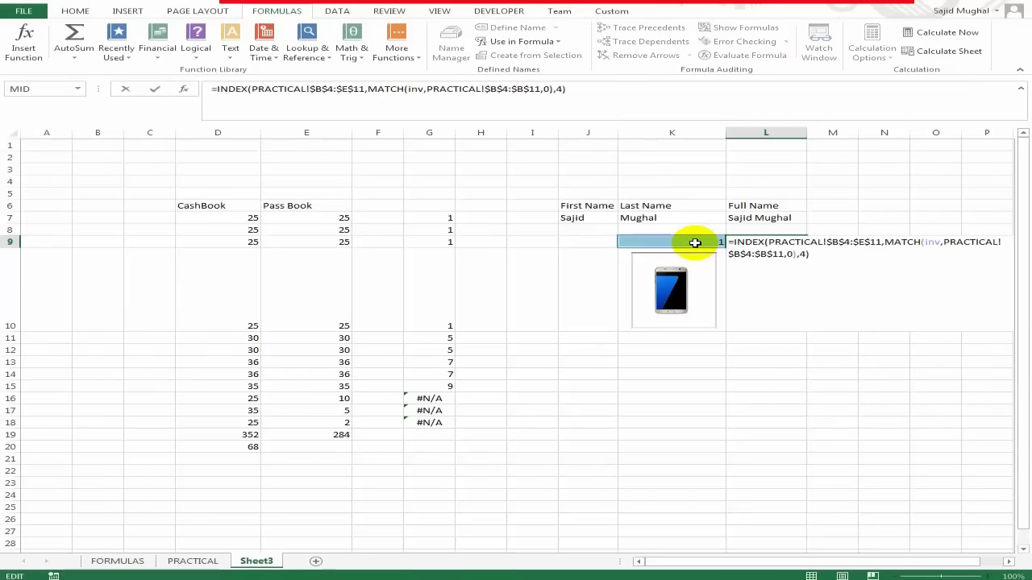
key("shift+Up")
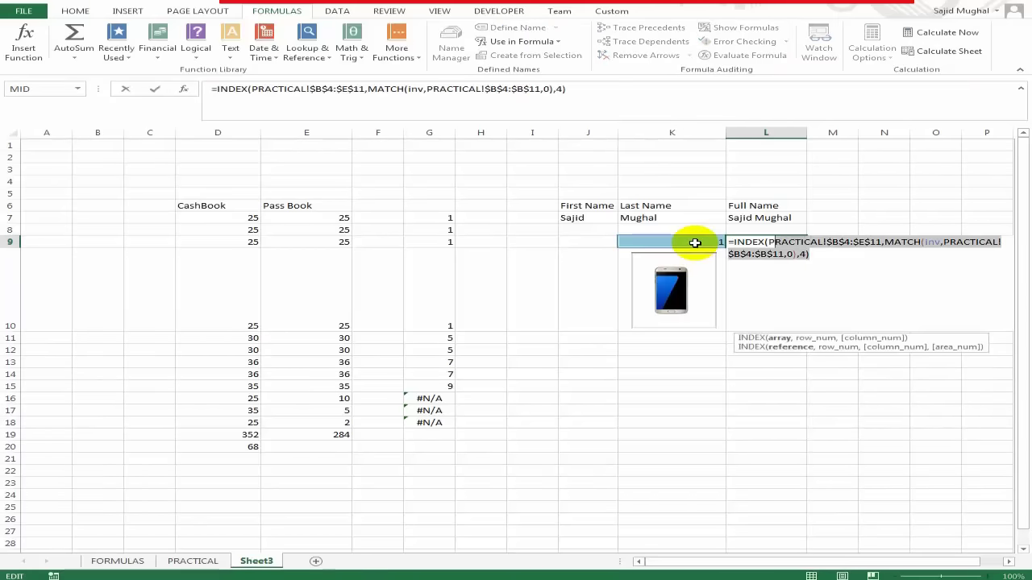
key("shift+Left")
key("shift+Left")
key("shift+Left")
key("shift+Left")
key("shift+Left")
key("shift+Left")
key("shift+Left")
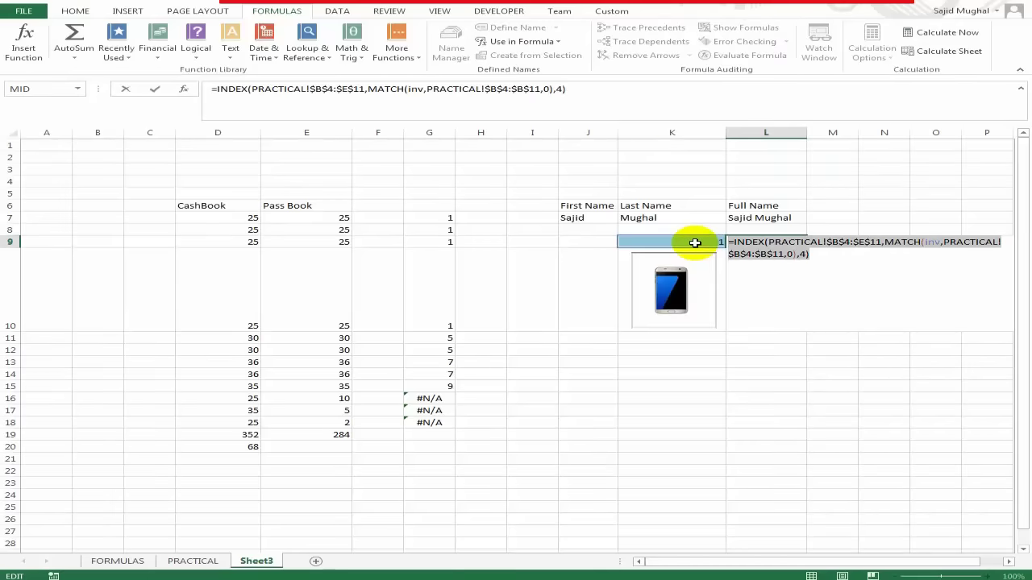
key("BackSpace")
key("ctrl+Return")
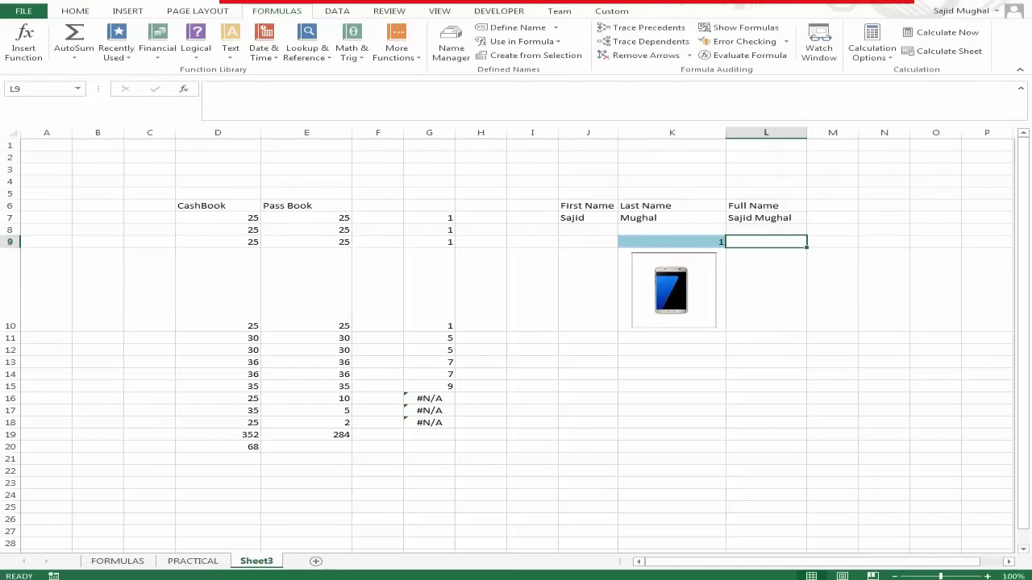
Define a workbook name image1 that refers to the INDEX/MATCH formula.
left_click(453, 53)
left_click(342, 187)
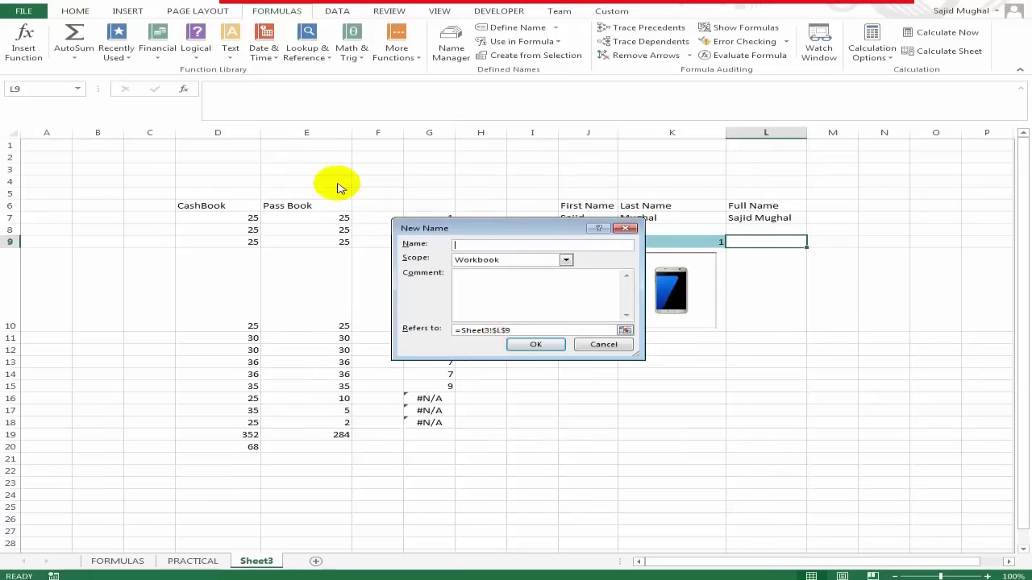
left_click_drag(522, 330, 455, 330)
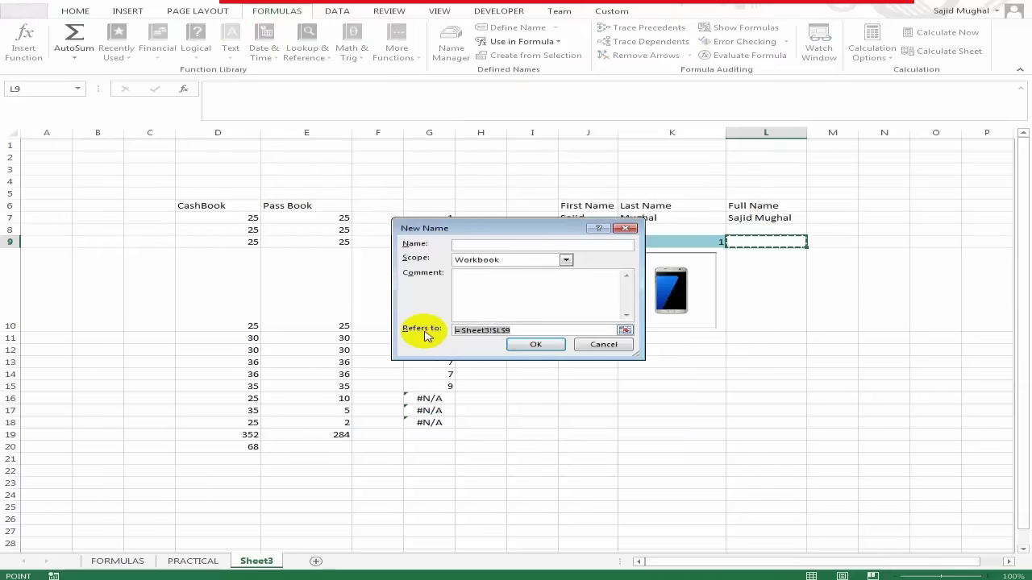
key("ctrl+v")
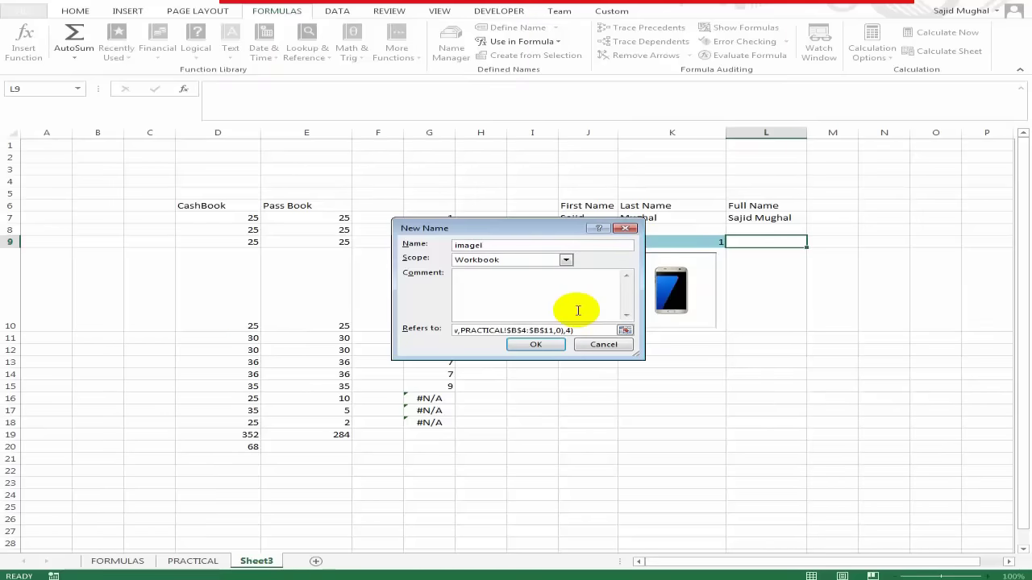
left_click(536, 344)
left_click(701, 405)
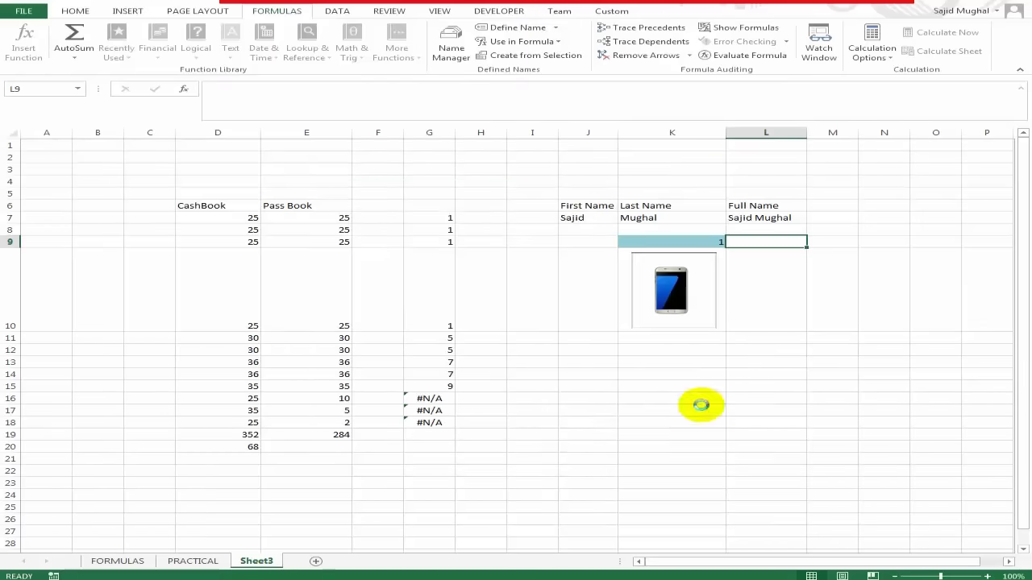
left_click(827, 374)
left_click(669, 292)
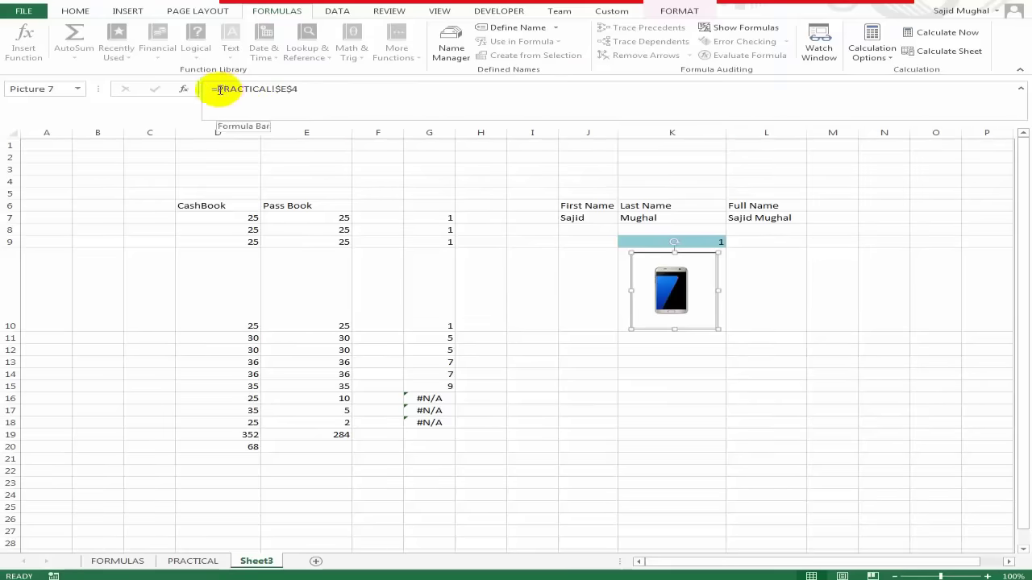
Relink the product picture to =image1 instead of PRACTICAL!$E$4.
left_click_drag(215, 89, 341, 91)
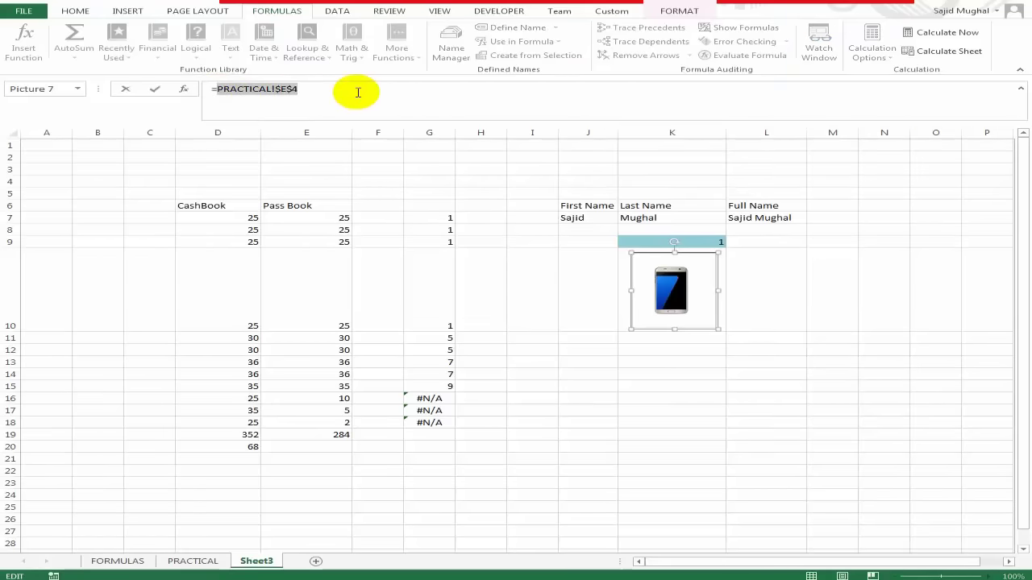
type("im")
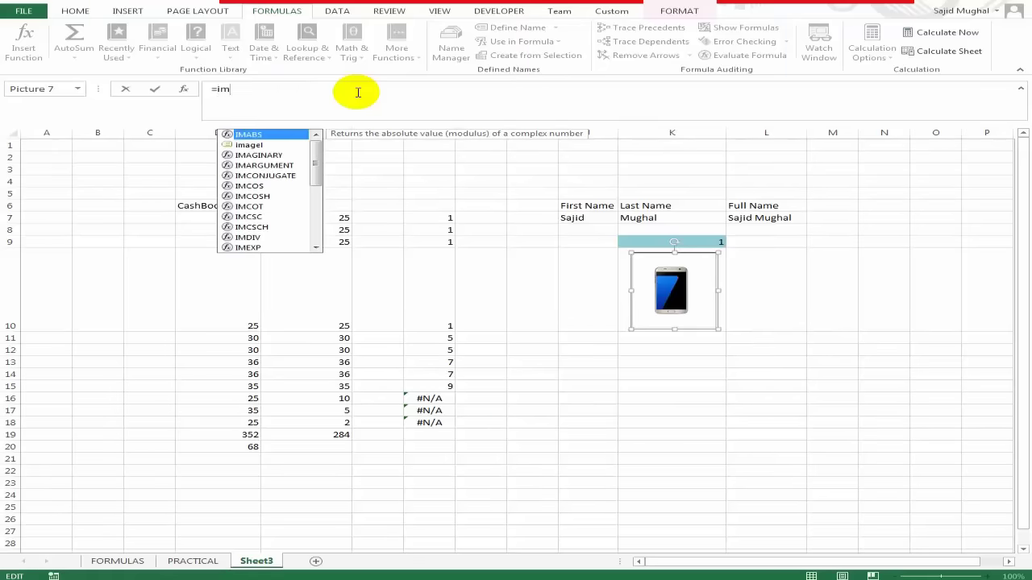
double_click(251, 144)
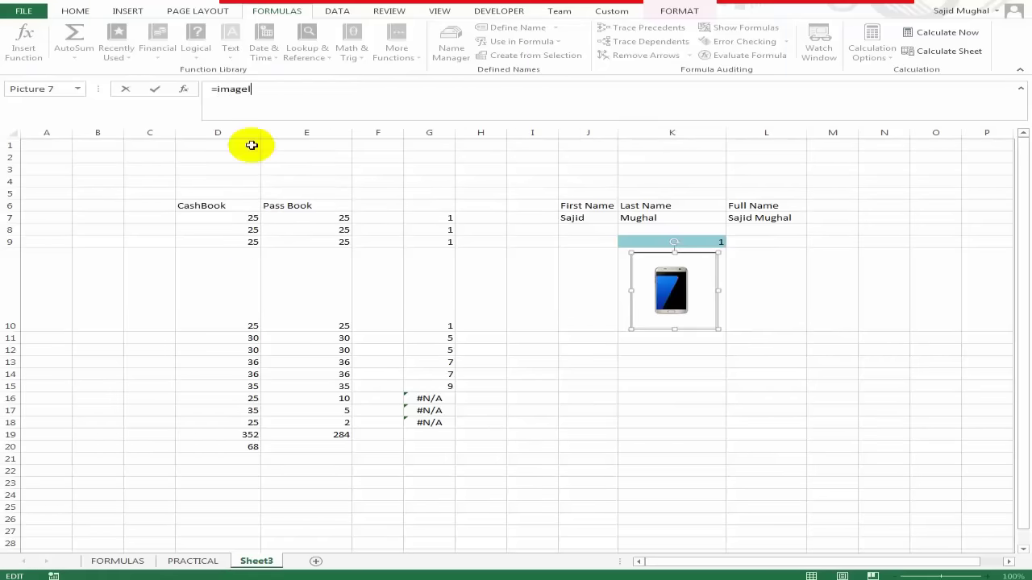
left_click(378, 194)
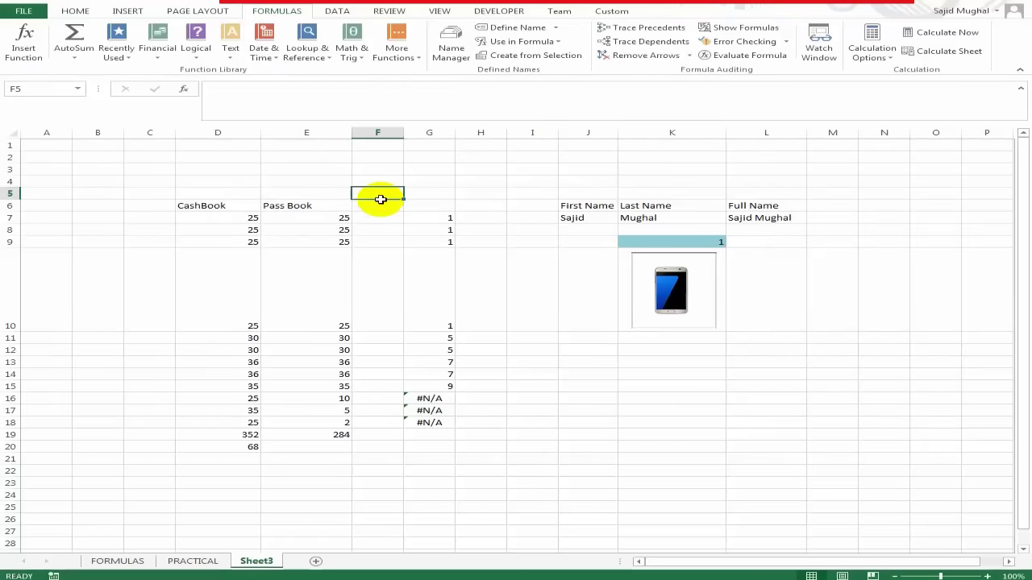
left_click(791, 290)
left_click(705, 242)
type("2")
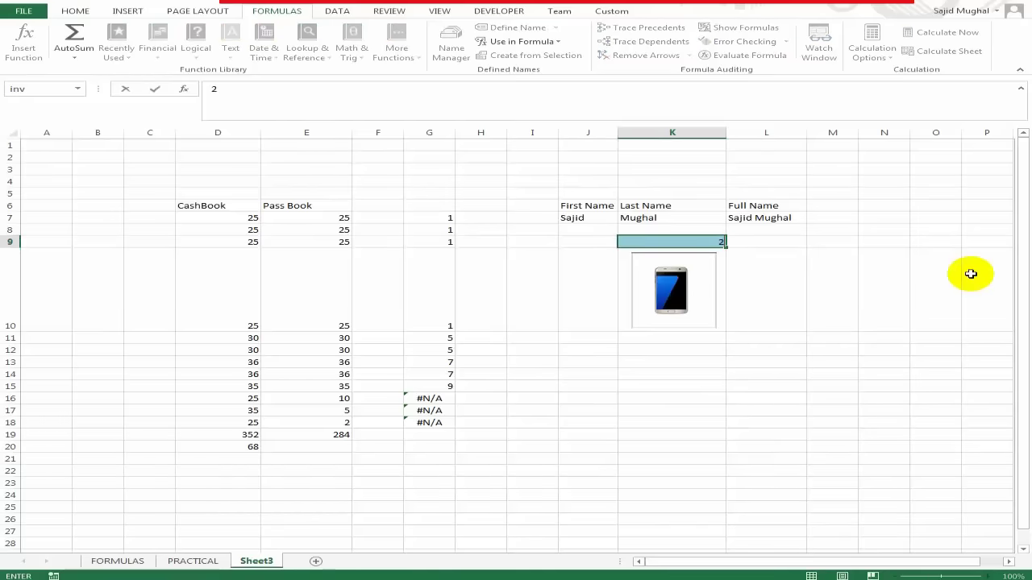
key("Return")
key("Up")
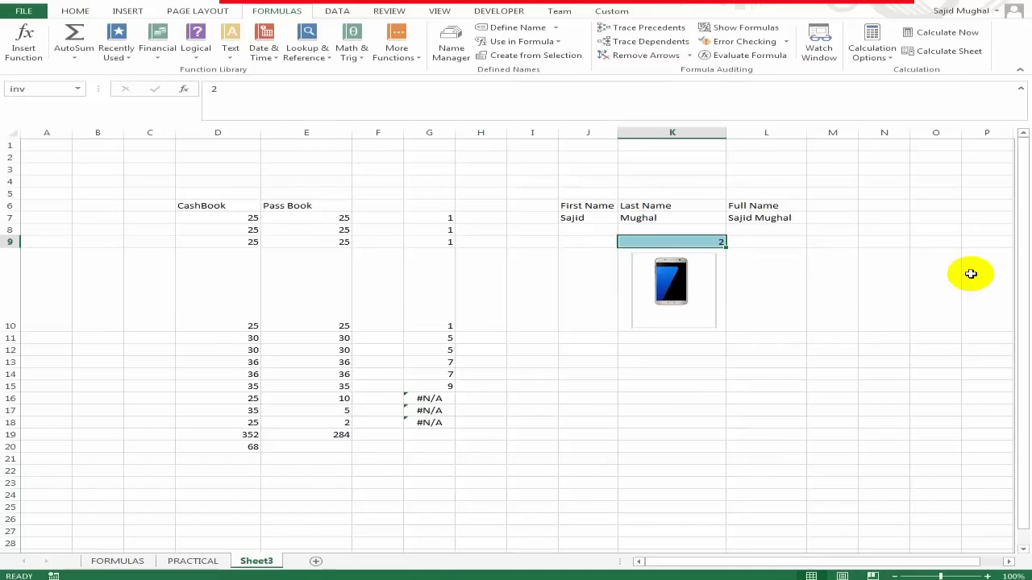
type("3")
key("Return")
key("Up")
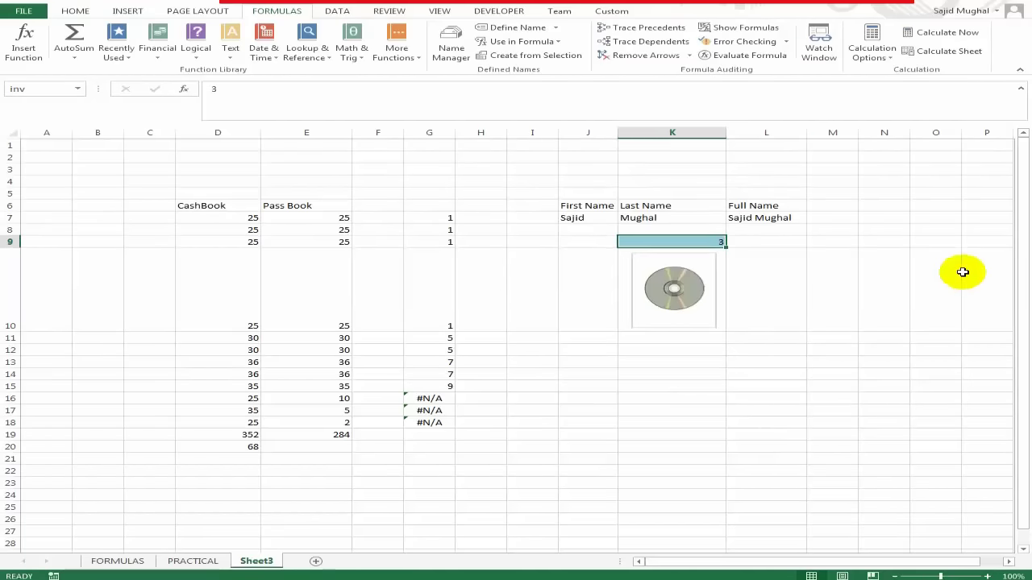
left_click(185, 561)
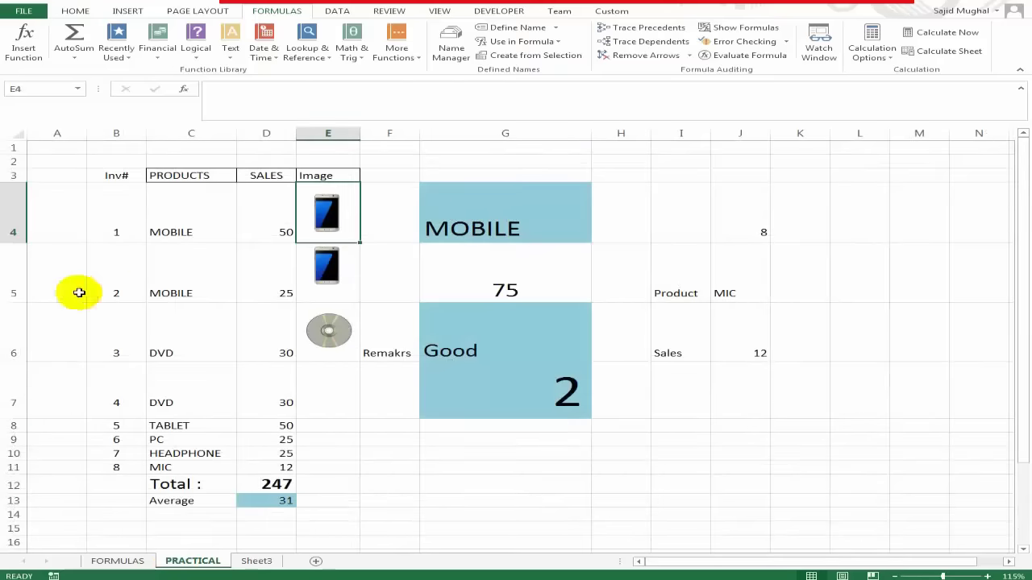
left_click(121, 330)
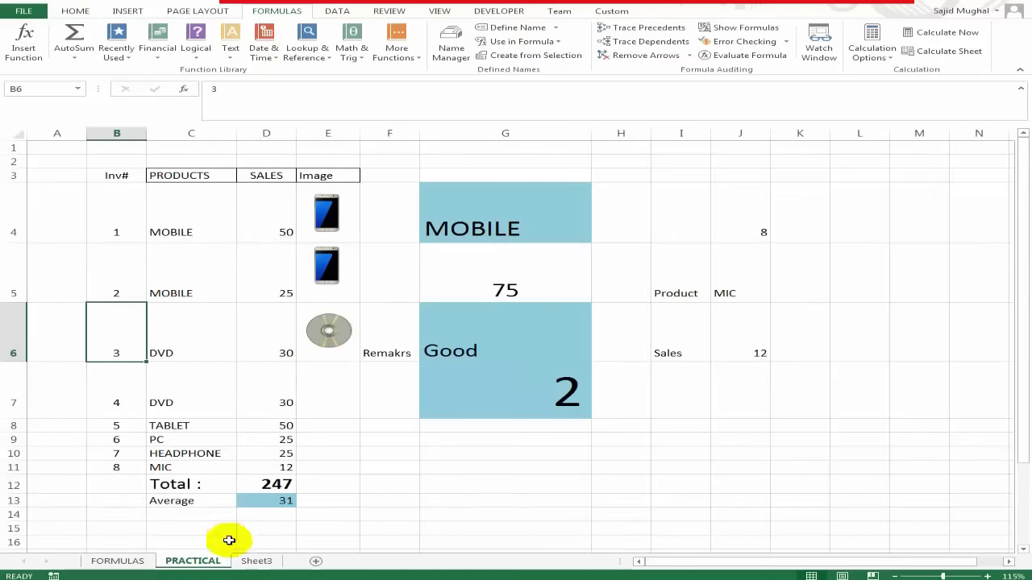
left_click(257, 561)
left_click(760, 306)
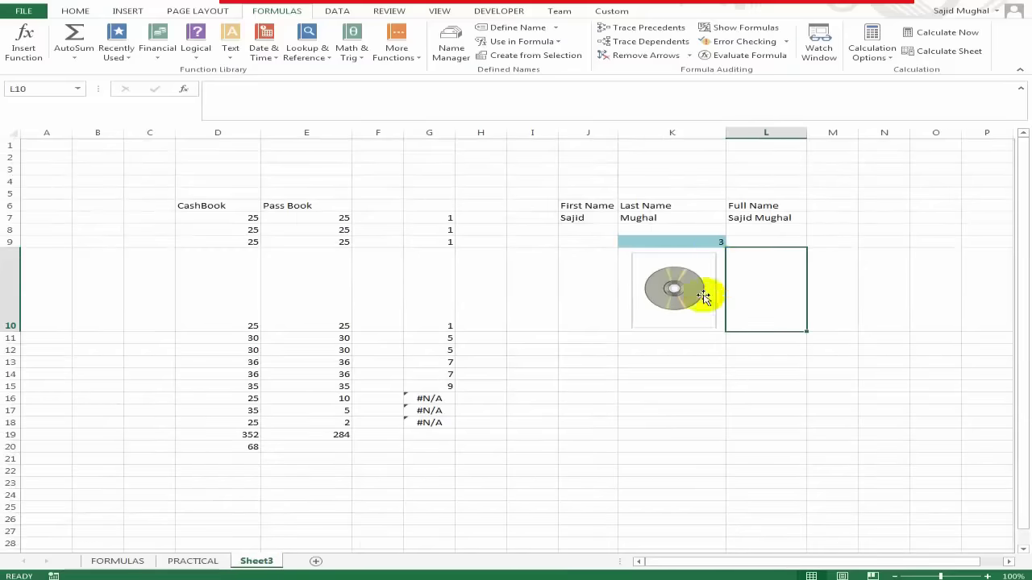
left_click(706, 246)
type("1")
key("ctrl+Return")
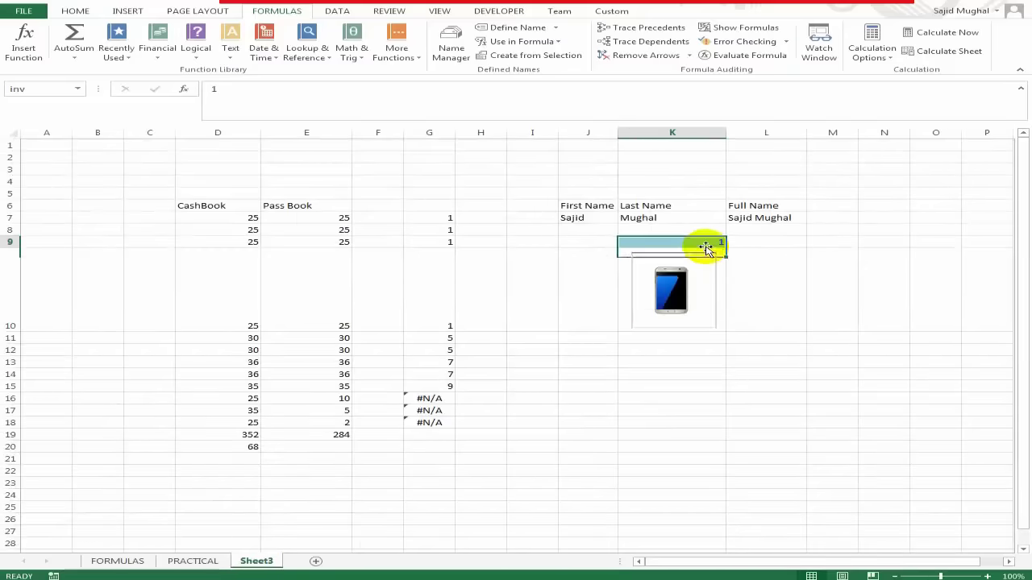